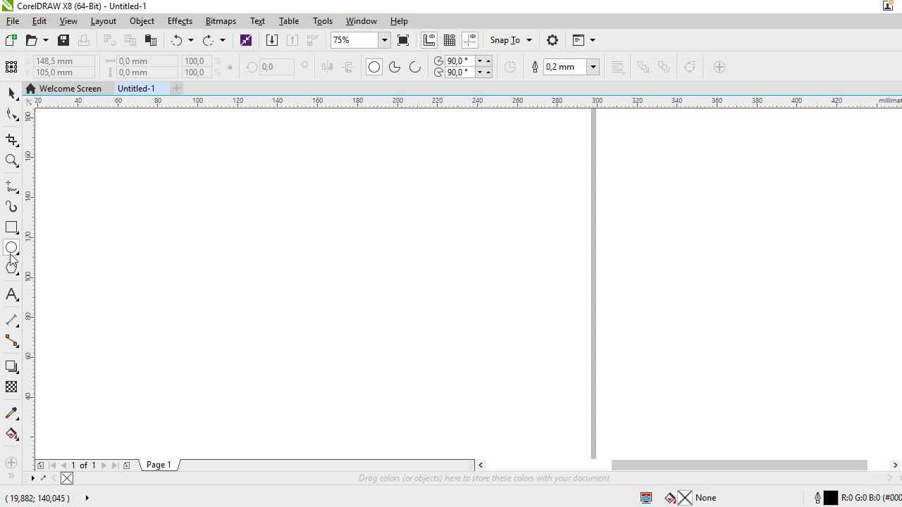
Draw a rectangle about 92 mm wide and 105 mm high on the page's left half.
{"action": "left_click", "coordinate": [3, 239]}
{"action": "left_click", "coordinate": [11, 228]}
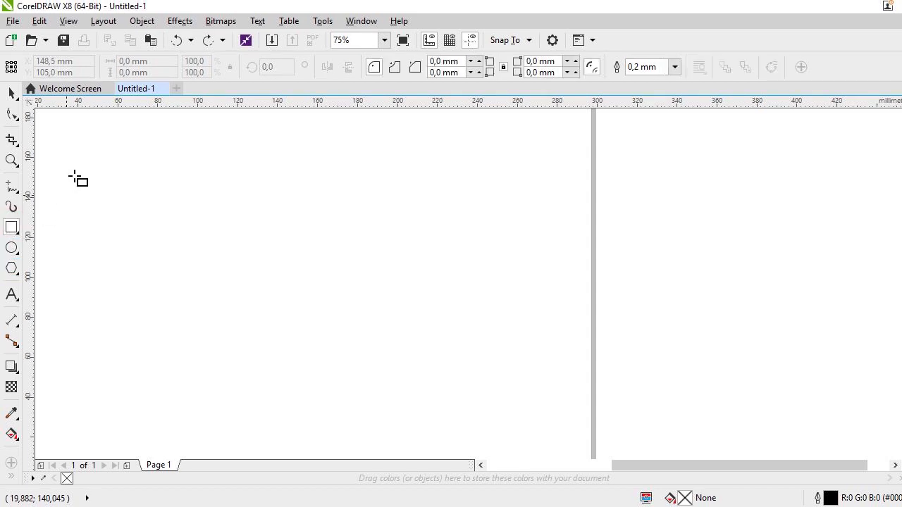
{"action": "left_click_drag", "start_coordinate": [97, 167], "coordinate": [288, 396]}
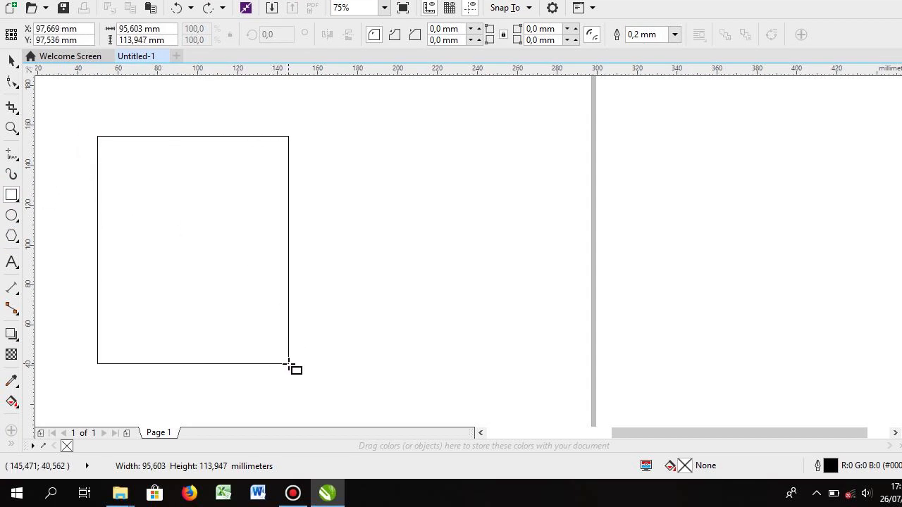
{"action": "left_click_drag", "start_coordinate": [288, 364], "coordinate": [284, 350]}
{"action": "scroll", "coordinate": [293, 215], "scroll_direction": "down", "scroll_amount": 2}
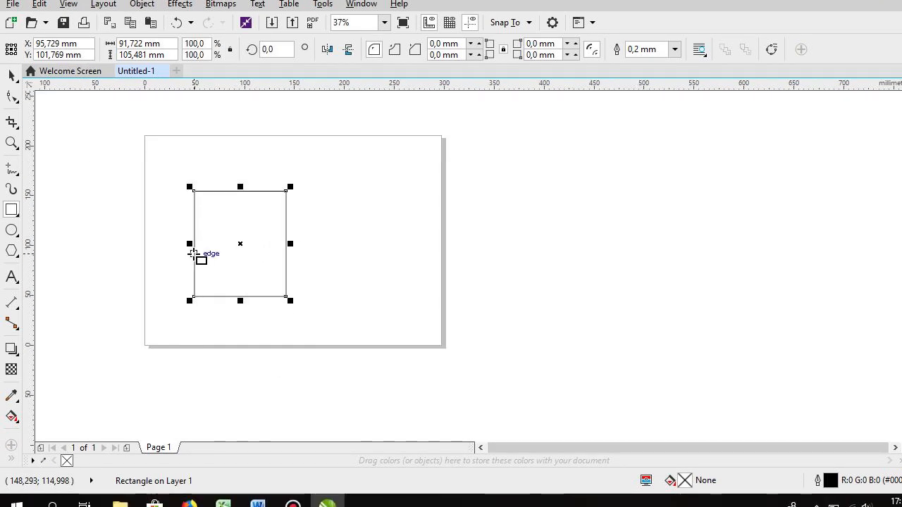
{"action": "scroll", "coordinate": [193, 253], "scroll_direction": "up", "scroll_amount": 2}
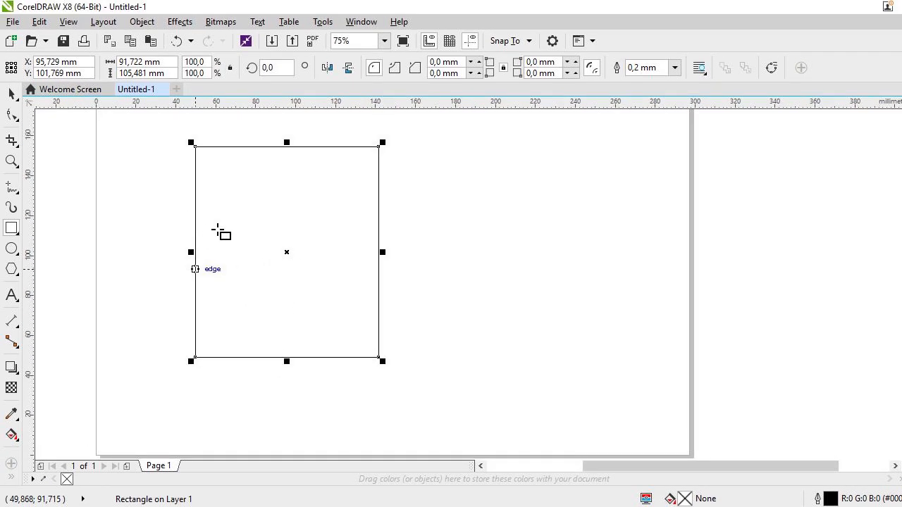
Scale the rectangle down proportionally to about 59 × 68 mm, keeping its upper-right corner in place.
{"action": "left_click", "coordinate": [12, 114]}
{"action": "left_click", "coordinate": [11, 94]}
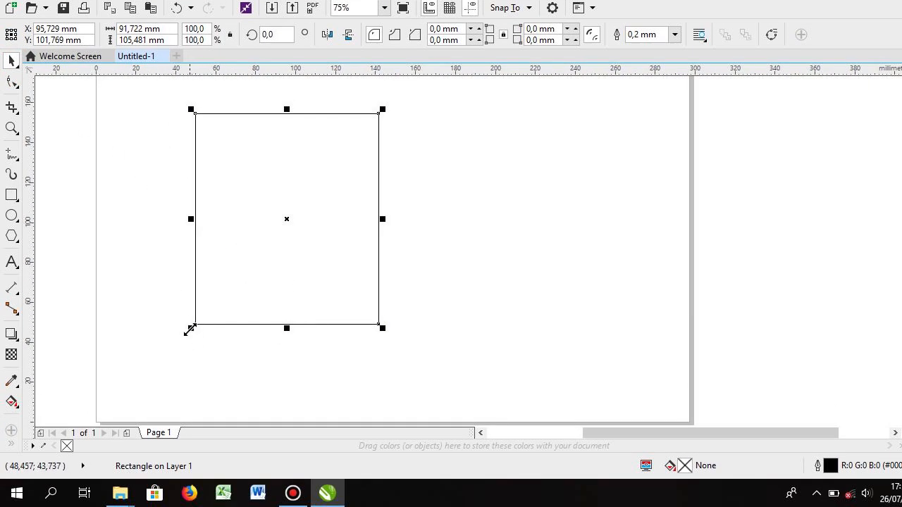
{"action": "left_click_drag", "start_coordinate": [190, 330], "coordinate": [247, 261]}
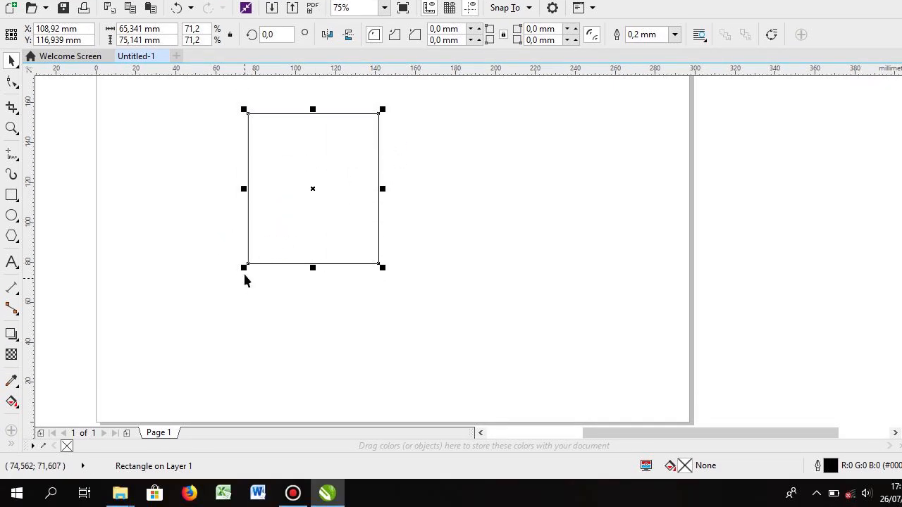
{"action": "left_click_drag", "start_coordinate": [244, 268], "coordinate": [257, 253]}
Round all the rectangle's corners to a radius of about 28.2 mm and stretch the shape upward to about 77 mm high.
{"action": "left_click", "coordinate": [9, 80]}
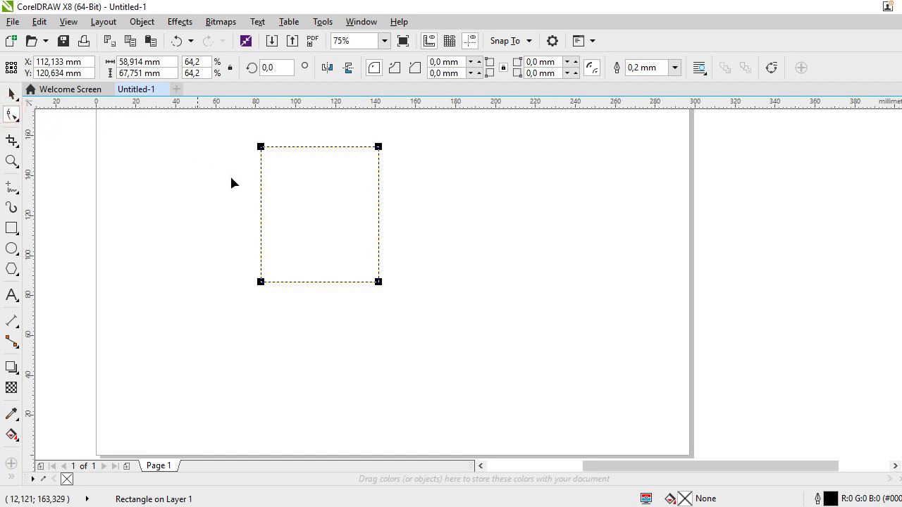
{"action": "left_click_drag", "start_coordinate": [260, 147], "coordinate": [317, 199]}
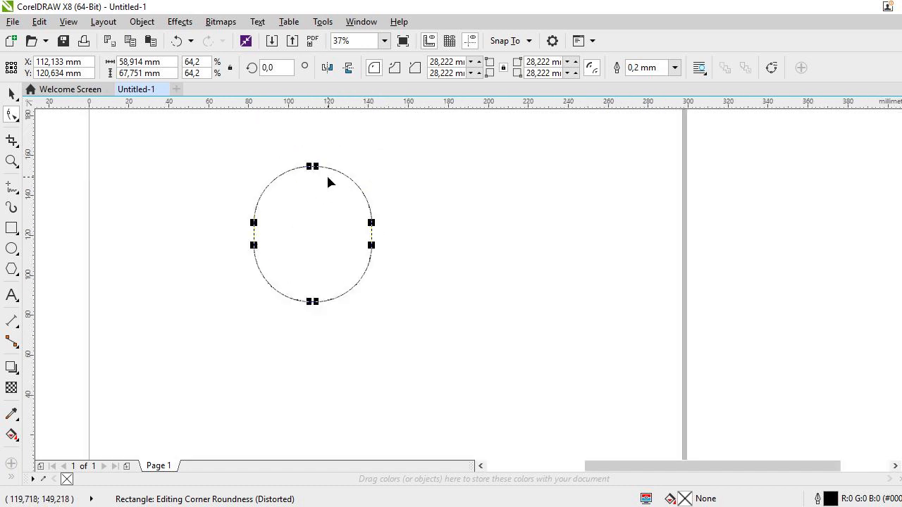
{"action": "left_click", "coordinate": [12, 93]}
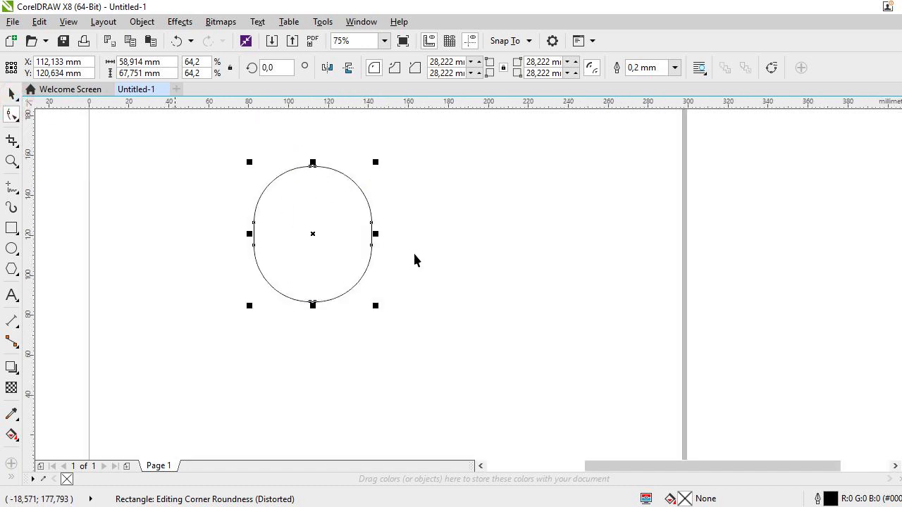
{"action": "scroll", "coordinate": [416, 251], "scroll_direction": "down", "scroll_amount": 1}
{"action": "scroll", "coordinate": [418, 247], "scroll_direction": "up", "scroll_amount": 1}
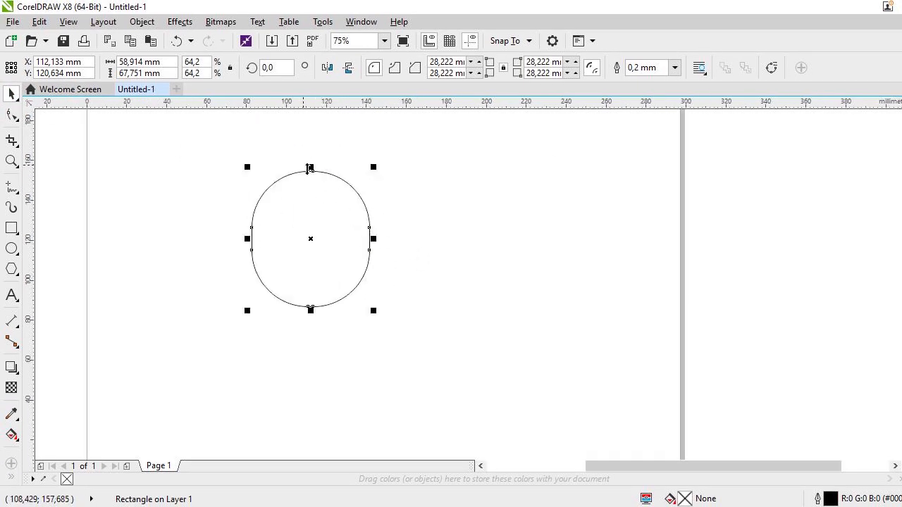
{"action": "left_click_drag", "start_coordinate": [310, 168], "coordinate": [322, 152]}
{"action": "left_click", "coordinate": [435, 210]}
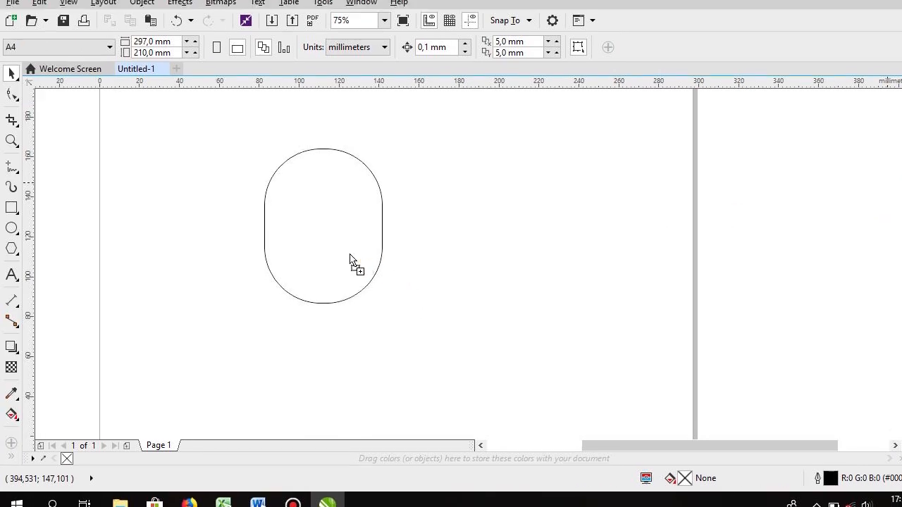
Fill the rounded head shape with light peach (R255 G204 B153) and set its outline width to None.
{"action": "left_click_drag", "start_coordinate": [351, 259], "coordinate": [348, 240]}
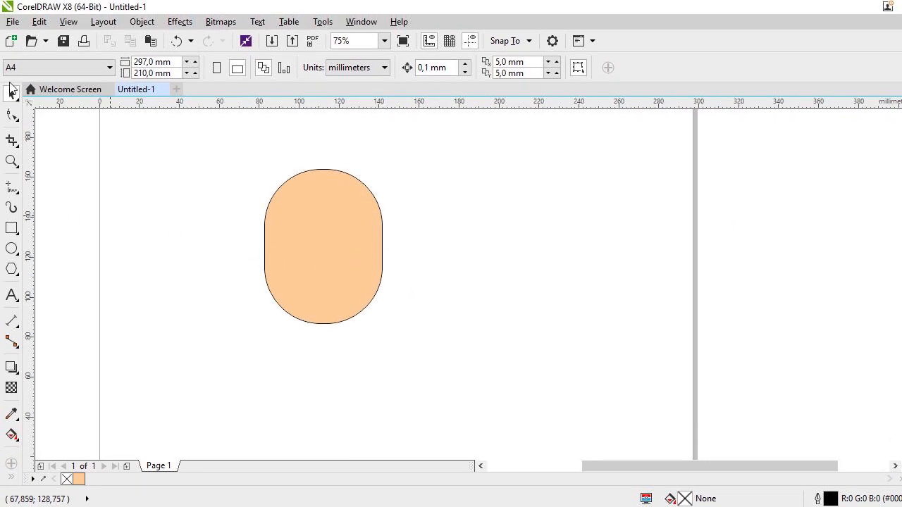
{"action": "left_click", "coordinate": [336, 226]}
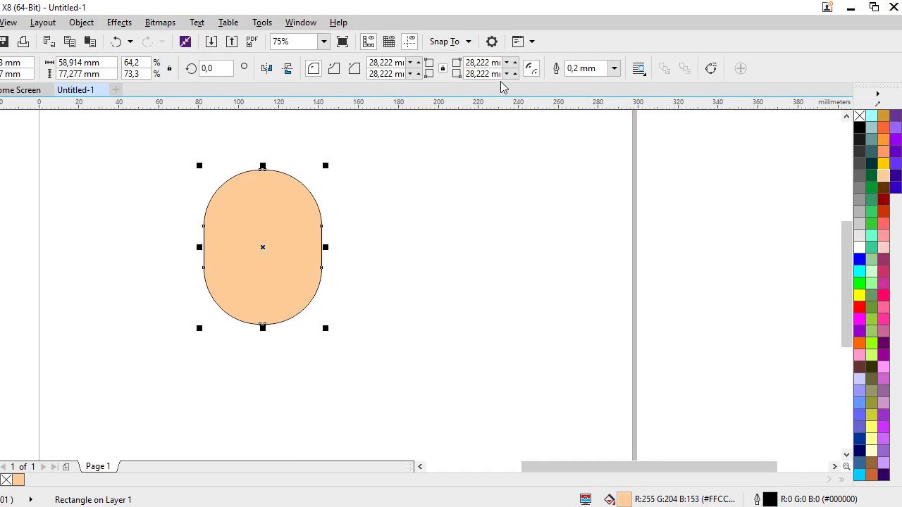
{"action": "left_click", "coordinate": [614, 69]}
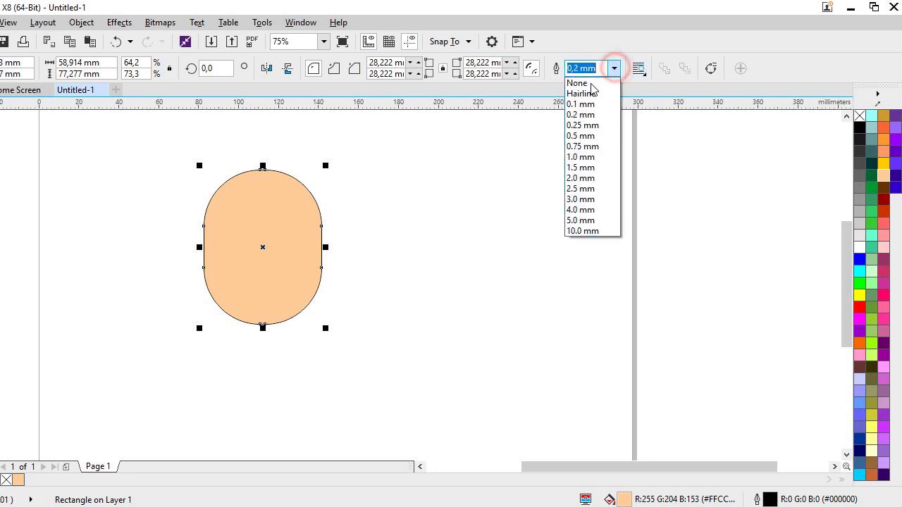
{"action": "left_click", "coordinate": [581, 81]}
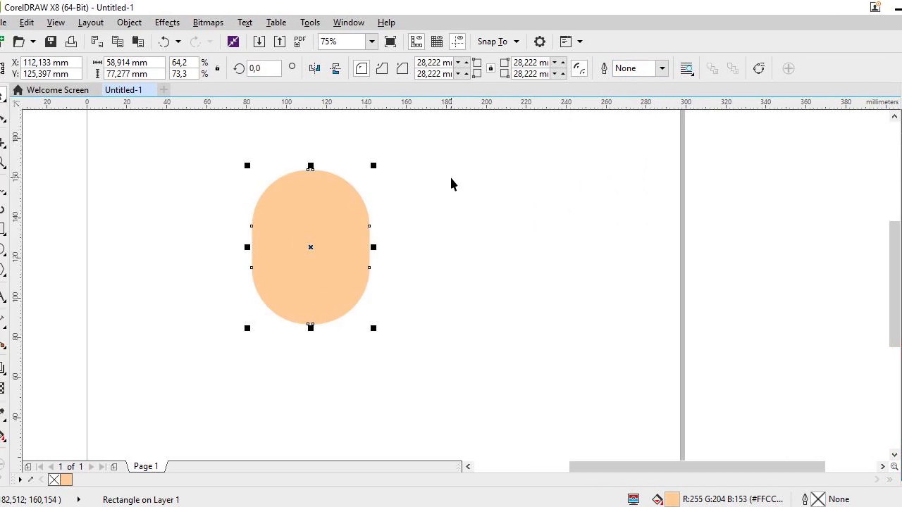
{"action": "left_click", "coordinate": [387, 210]}
Draw a nearly round ellipse about 16 mm across on the upper-left part of the head for an eye.
{"action": "scroll", "coordinate": [338, 230], "scroll_direction": "up", "scroll_amount": 2}
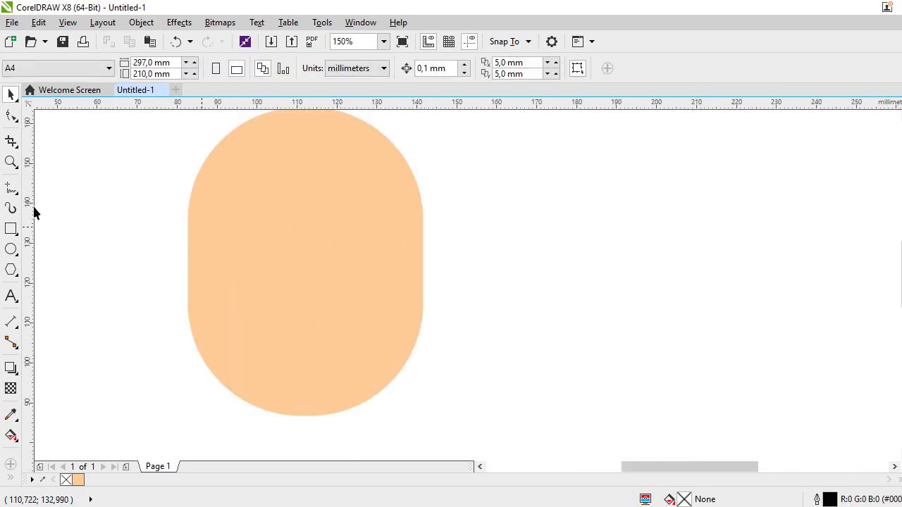
{"action": "left_click", "coordinate": [14, 250]}
{"action": "mouse_move", "coordinate": [235, 190]}
{"action": "left_mouse_down"}
{"action": "mouse_move", "coordinate": [286, 235]}
{"action": "mouse_move", "coordinate": [305, 258]}
{"action": "mouse_move", "coordinate": [296, 260]}
{"action": "mouse_move", "coordinate": [302, 255]}
{"action": "left_mouse_up"}
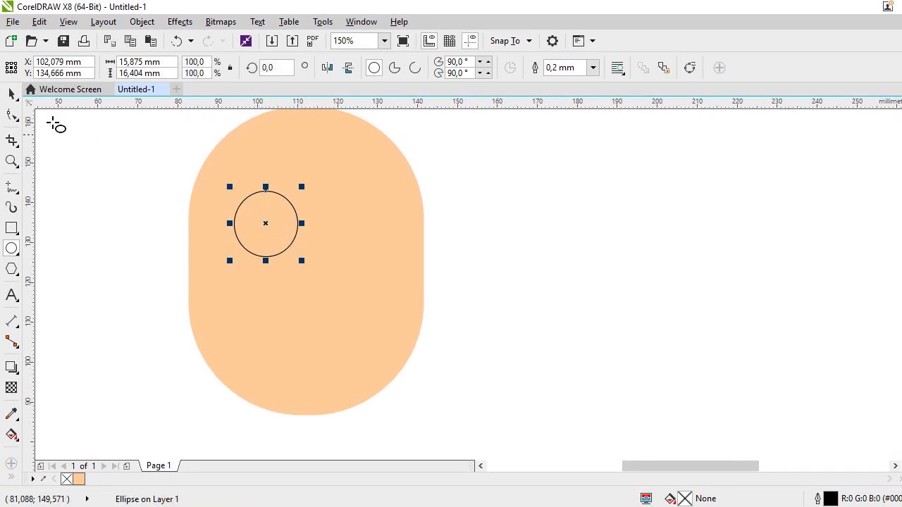
{"action": "left_click", "coordinate": [11, 115]}
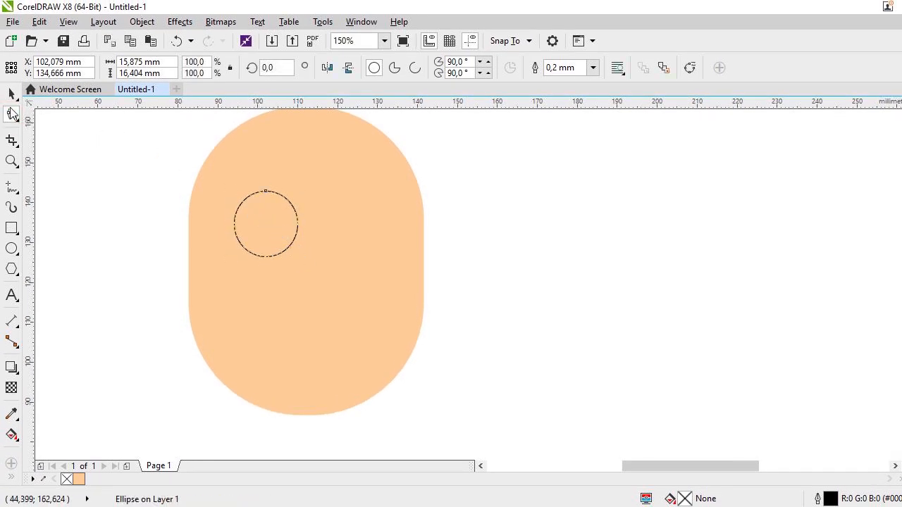
Copy the eye circle and paste the duplicate directly over it.
{"action": "left_click", "coordinate": [10, 96]}
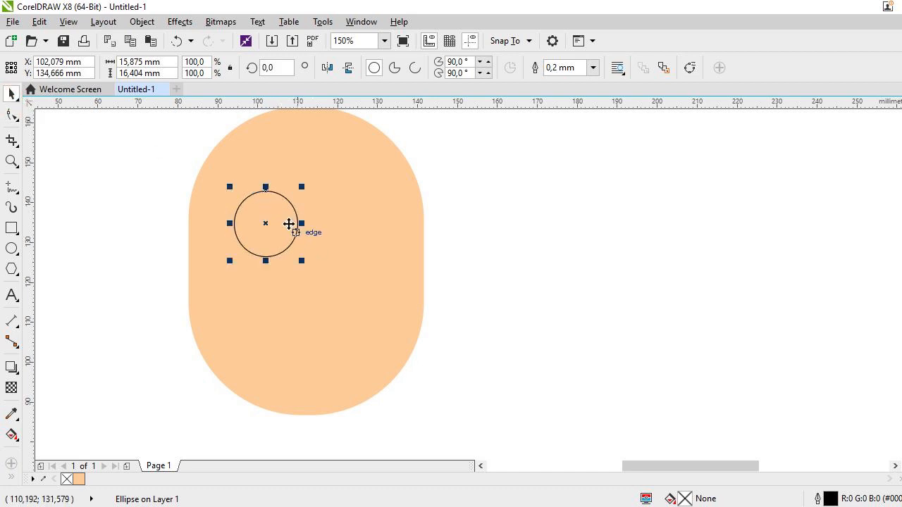
{"action": "right_click", "coordinate": [289, 223]}
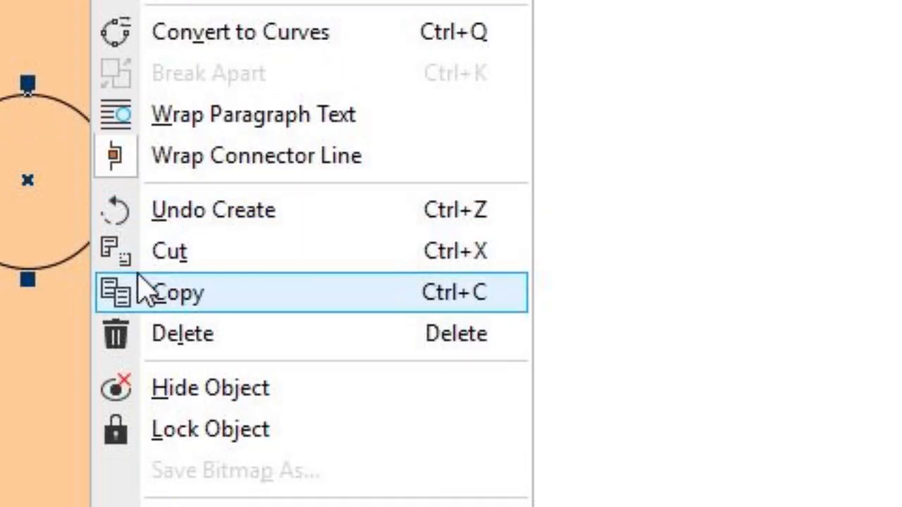
{"action": "left_click", "coordinate": [142, 282]}
{"action": "left_click", "coordinate": [640, 176]}
{"action": "right_click", "coordinate": [615, 119]}
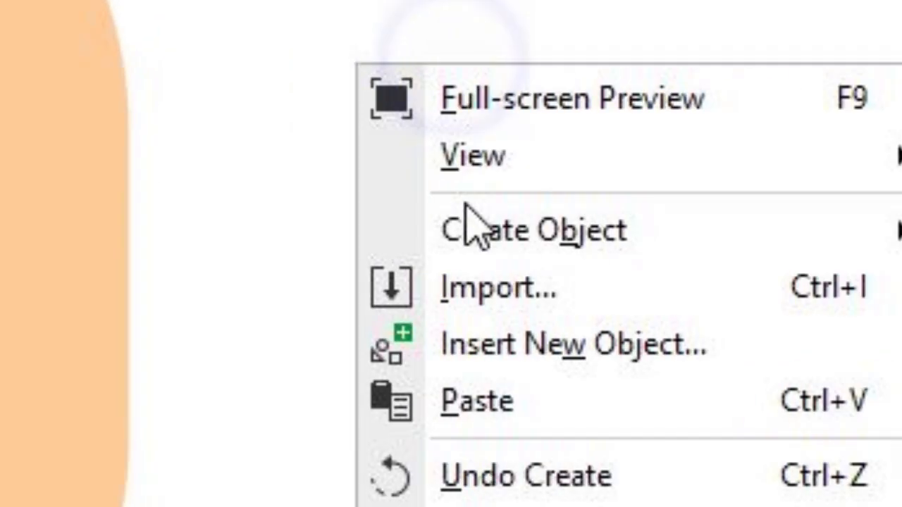
{"action": "left_click", "coordinate": [451, 37]}
{"action": "right_click", "coordinate": [451, 36]}
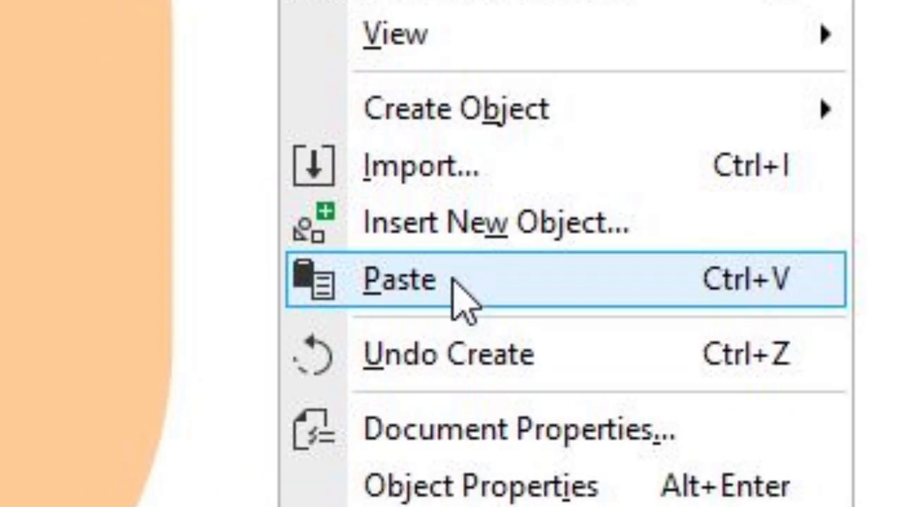
{"action": "left_click", "coordinate": [453, 279]}
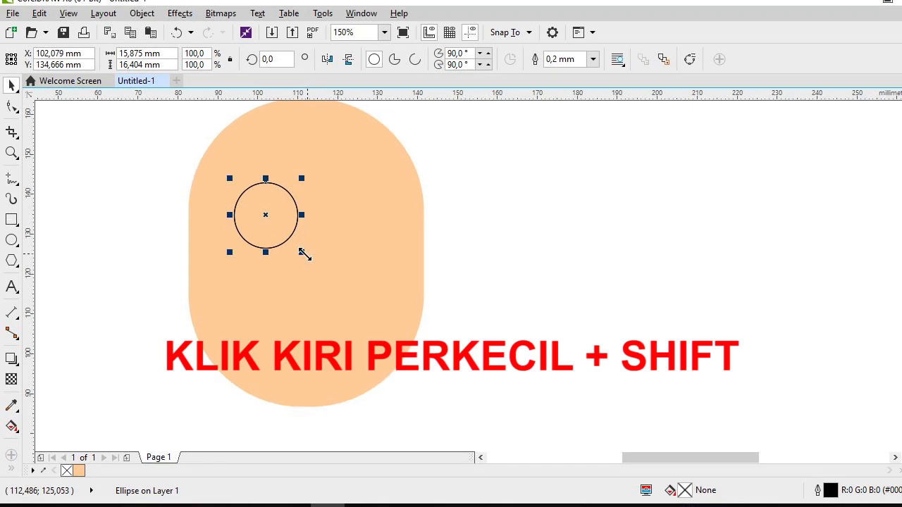
Shrink the duplicate circle about its centre to about 4.6 × 4.8 mm and fill it black as the pupil.
{"action": "left_click_drag", "start_coordinate": [303, 255], "coordinate": [285, 239]}
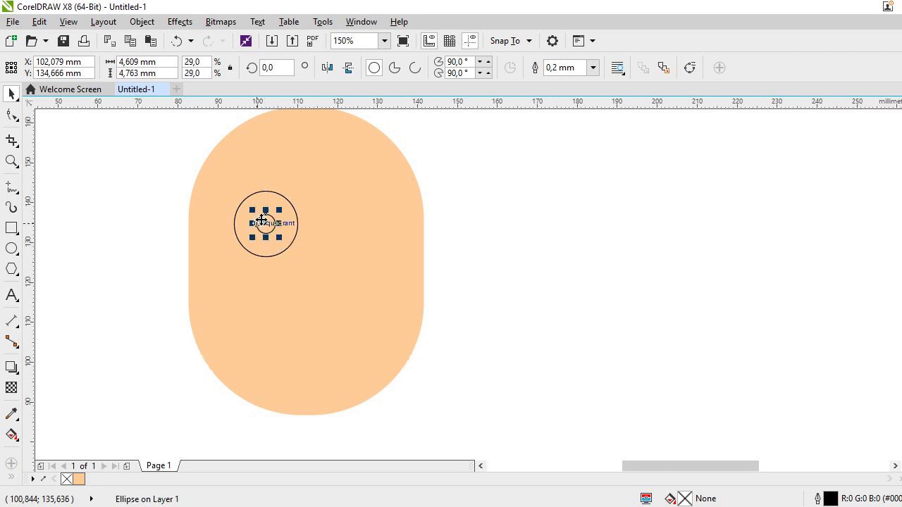
{"action": "scroll", "coordinate": [261, 219], "scroll_direction": "up", "scroll_amount": 1}
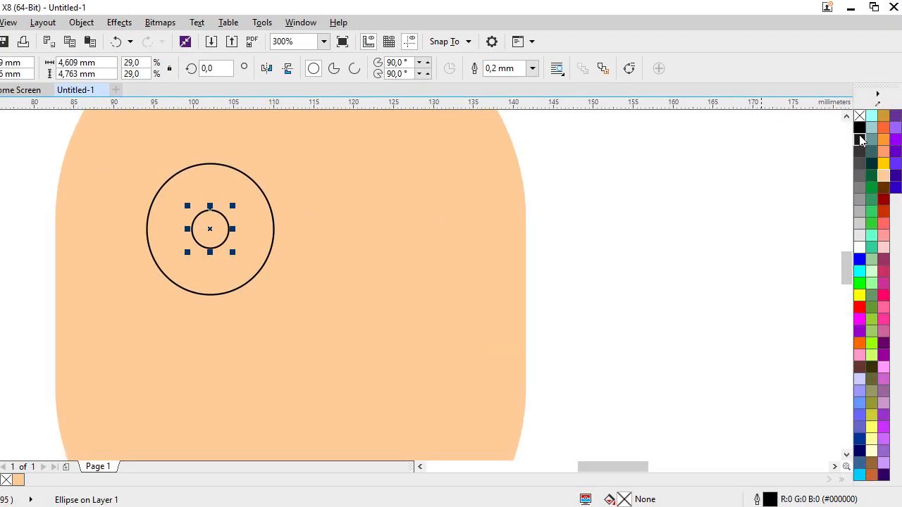
{"action": "left_click", "coordinate": [861, 126]}
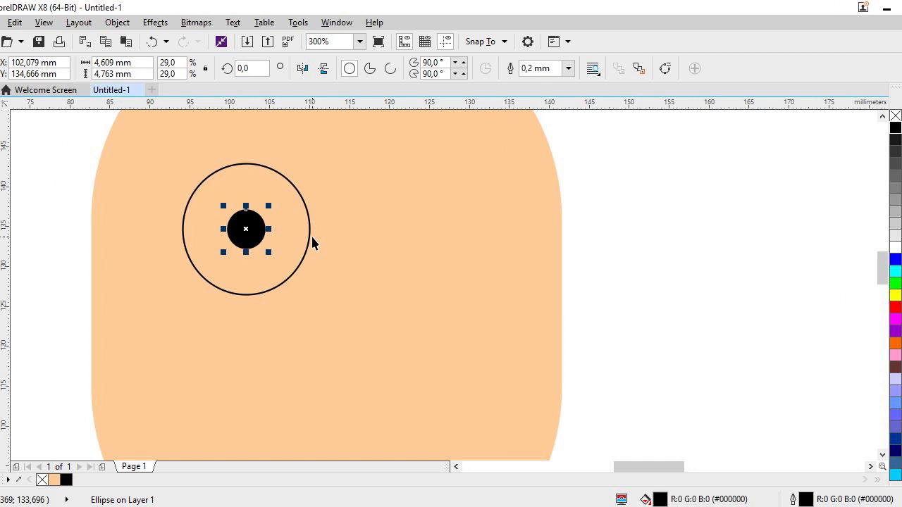
Copy the black pupil and paste the duplicate directly over it.
{"action": "right_click", "coordinate": [250, 238]}
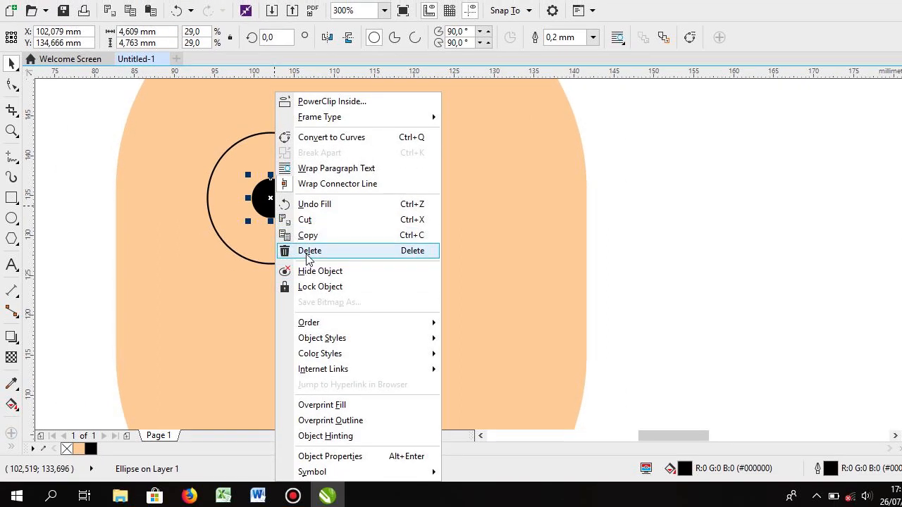
{"action": "left_click", "coordinate": [308, 255]}
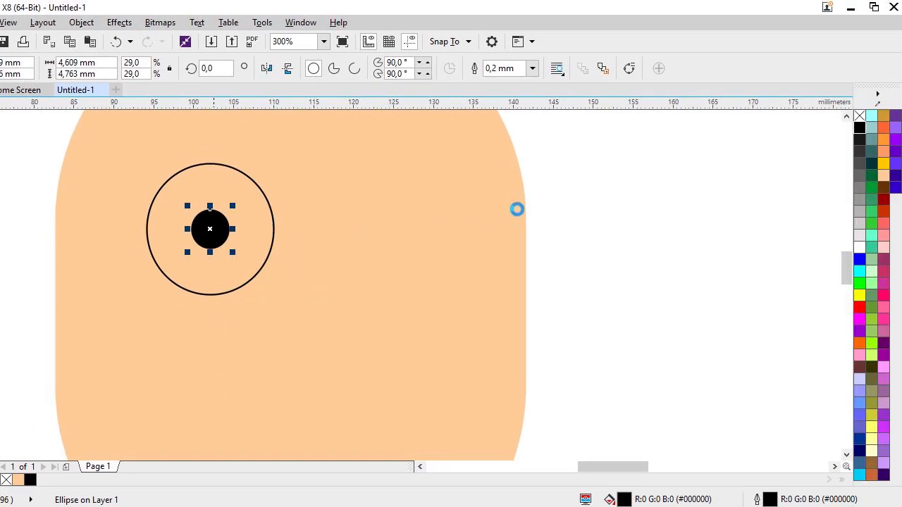
{"action": "left_click", "coordinate": [570, 202]}
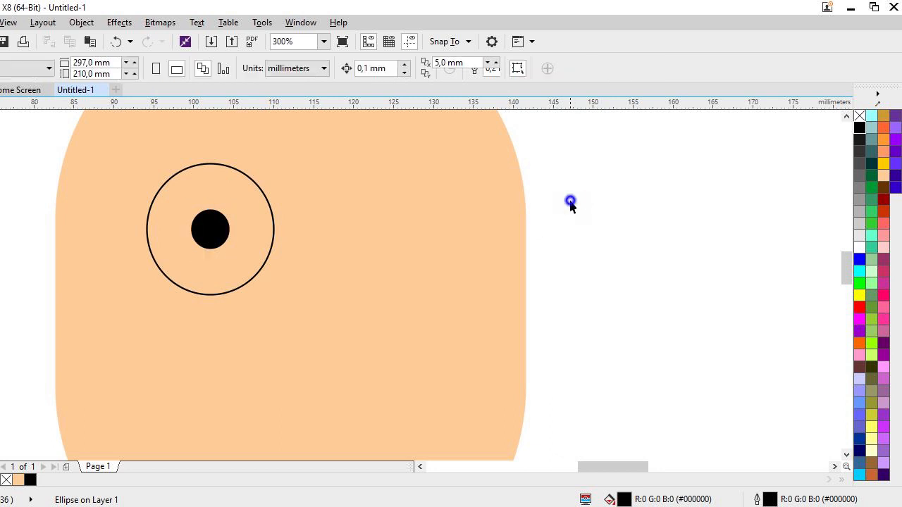
{"action": "right_click", "coordinate": [570, 202]}
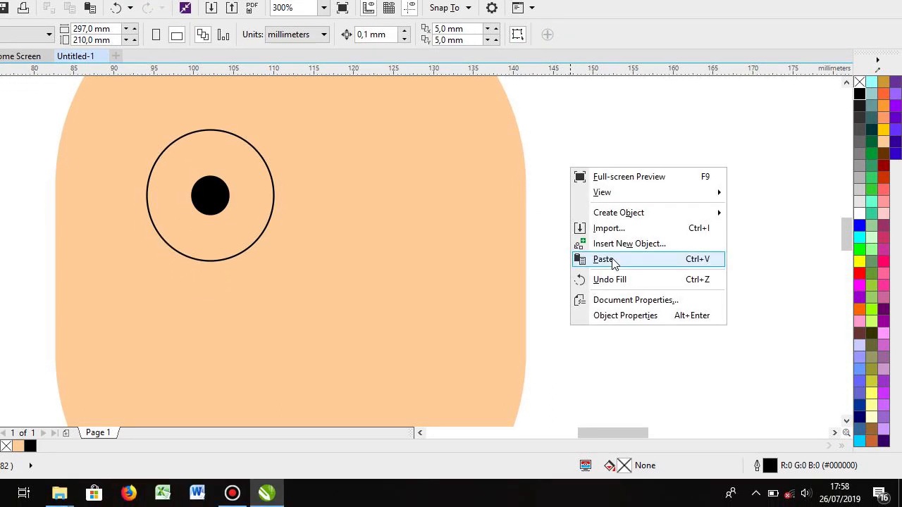
{"action": "left_click", "coordinate": [610, 259]}
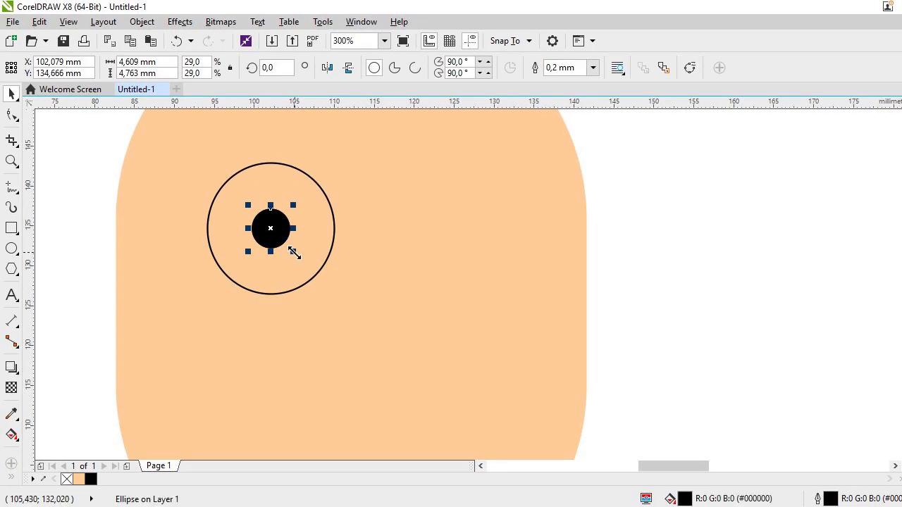
Shrink the pupil's duplicate about its centre to about 1.6 mm across and fill it white as a highlight.
{"action": "left_click_drag", "start_coordinate": [294, 253], "coordinate": [278, 242]}
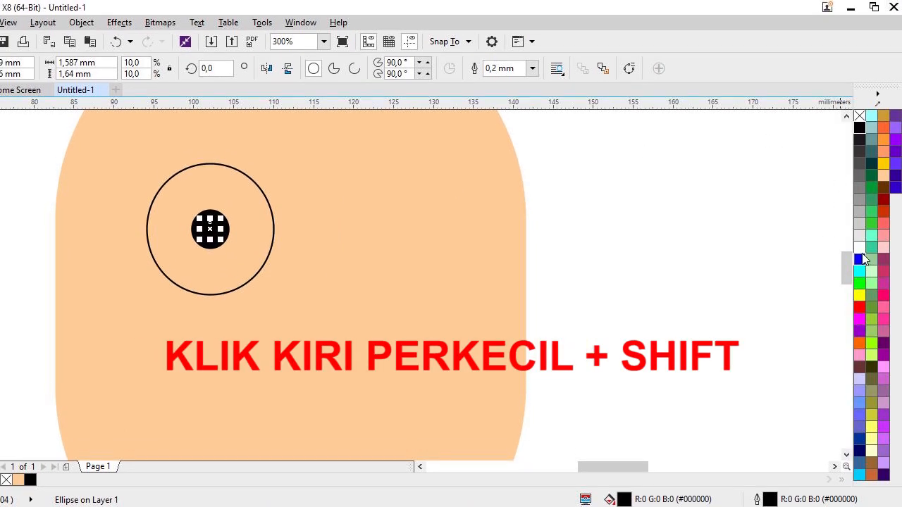
{"action": "left_click", "coordinate": [860, 248]}
Move the white highlight slightly up and to the right inside the black pupil.
{"action": "scroll", "coordinate": [205, 235], "scroll_direction": "up", "scroll_amount": 3}
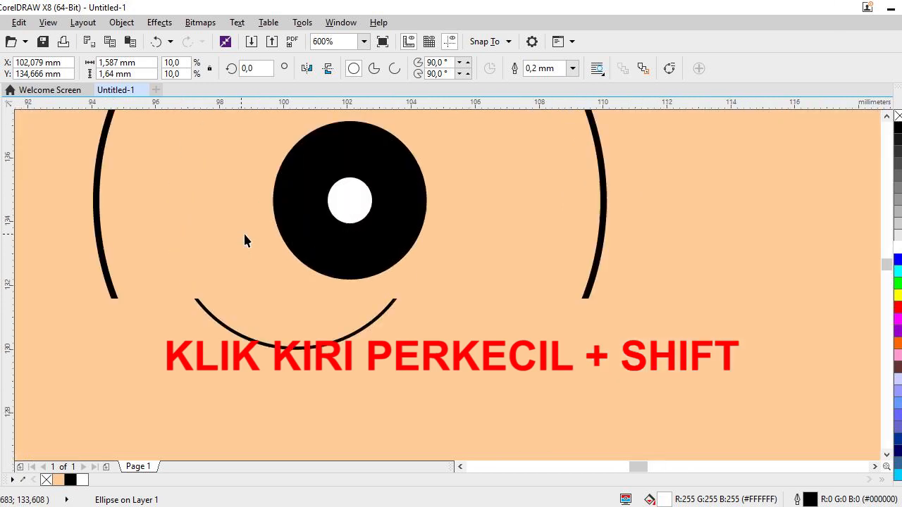
{"action": "left_click_drag", "start_coordinate": [349, 202], "coordinate": [365, 188]}
{"action": "scroll", "coordinate": [365, 187], "scroll_direction": "down", "scroll_amount": 2}
Fill the large outer eye circle with white.
{"action": "scroll", "coordinate": [365, 187], "scroll_direction": "down", "scroll_amount": 4}
{"action": "scroll", "coordinate": [381, 204], "scroll_direction": "up", "scroll_amount": 2}
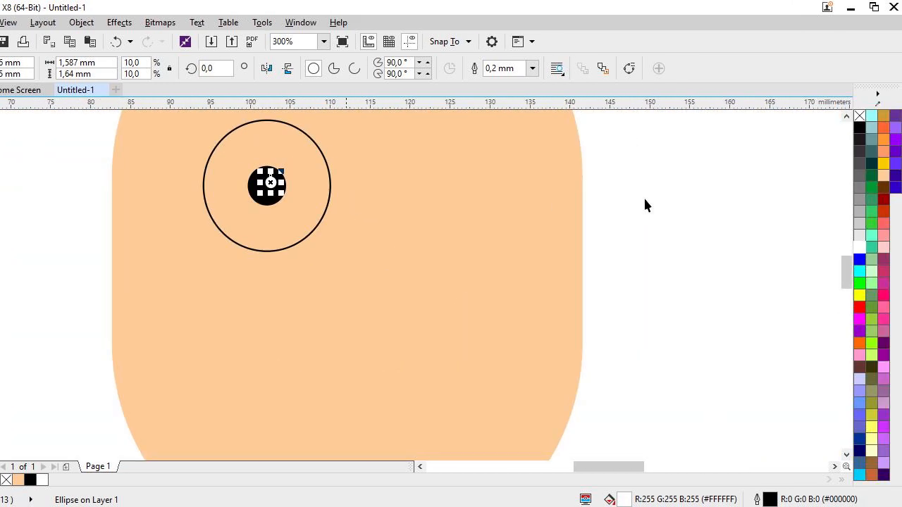
{"action": "left_click_drag", "start_coordinate": [700, 260], "coordinate": [307, 201]}
{"action": "scroll", "coordinate": [308, 202], "scroll_direction": "down", "scroll_amount": 2}
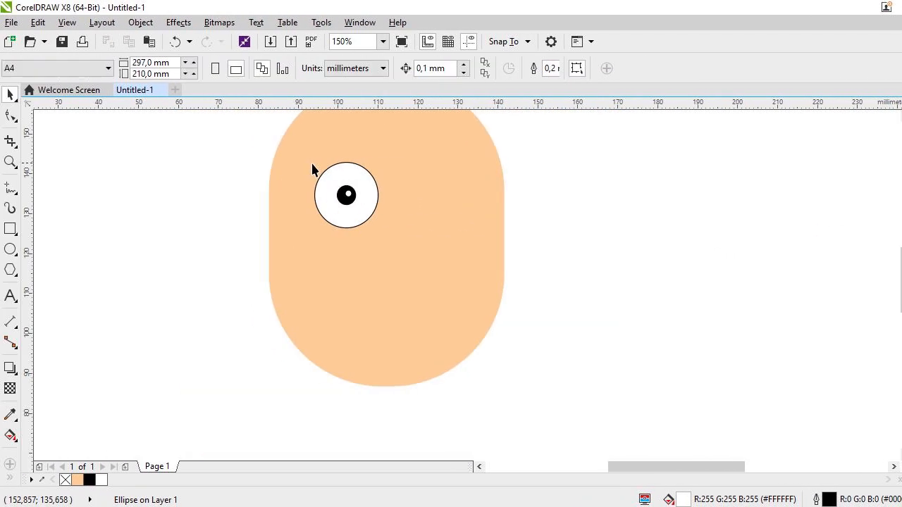
Remove the outline from the large white outer eye circle.
{"action": "scroll", "coordinate": [287, 171], "scroll_direction": "up", "scroll_amount": 1}
{"action": "left_click", "coordinate": [360, 181]}
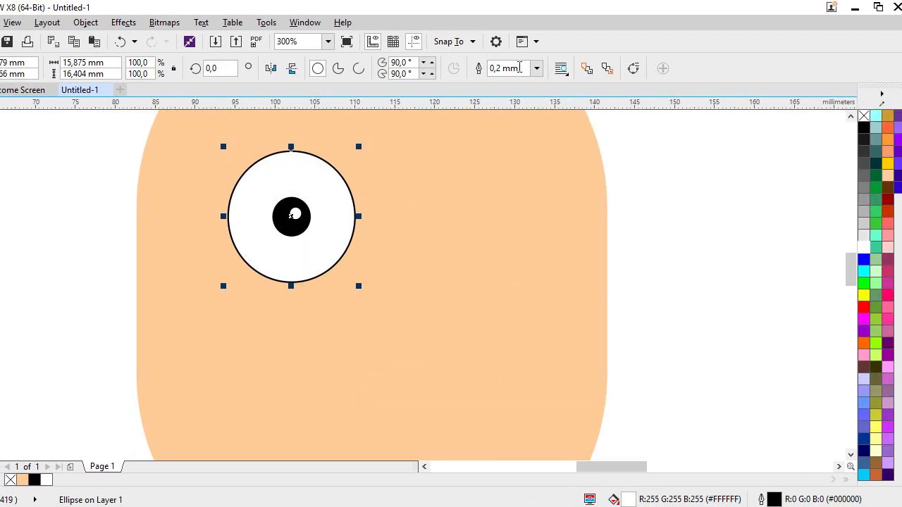
{"action": "left_click", "coordinate": [590, 67]}
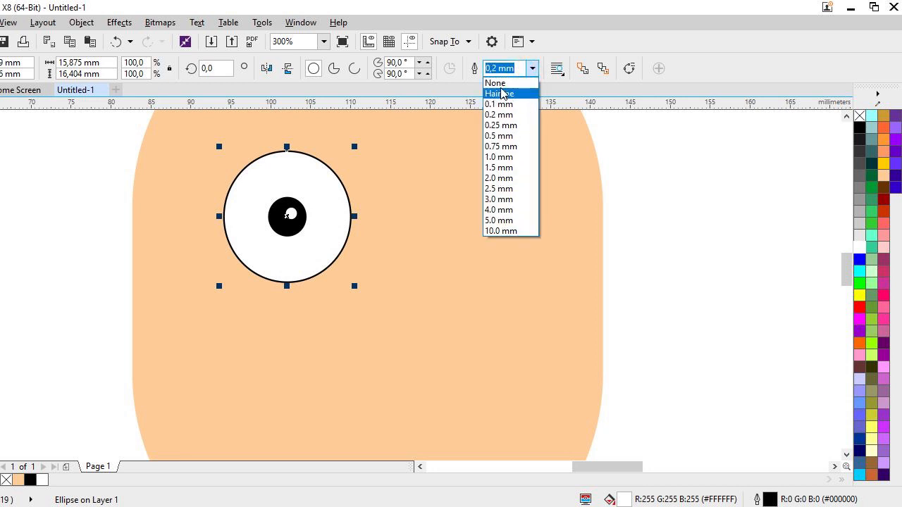
{"action": "left_click", "coordinate": [499, 84]}
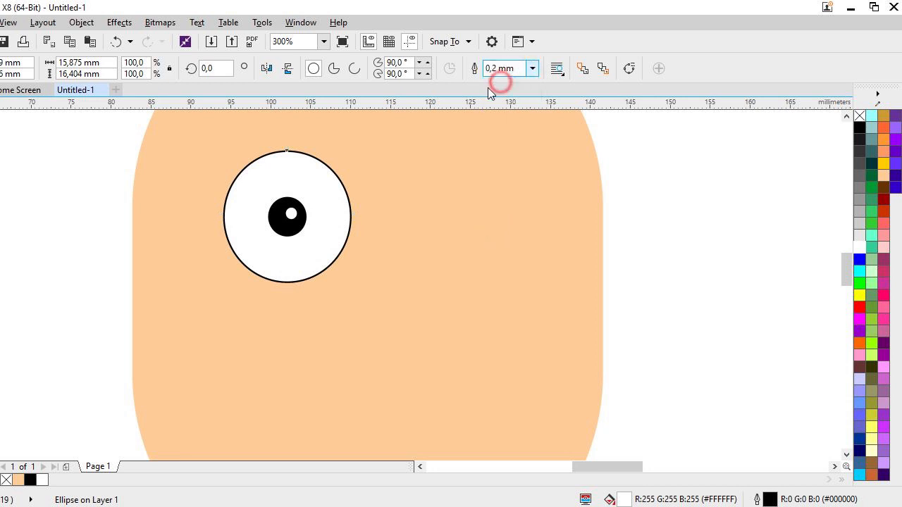
Copy all three circles of the finished eye, paste them, and move the duplicate level across to the right side of the face.
{"action": "scroll", "coordinate": [329, 219], "scroll_direction": "down", "scroll_amount": 1}
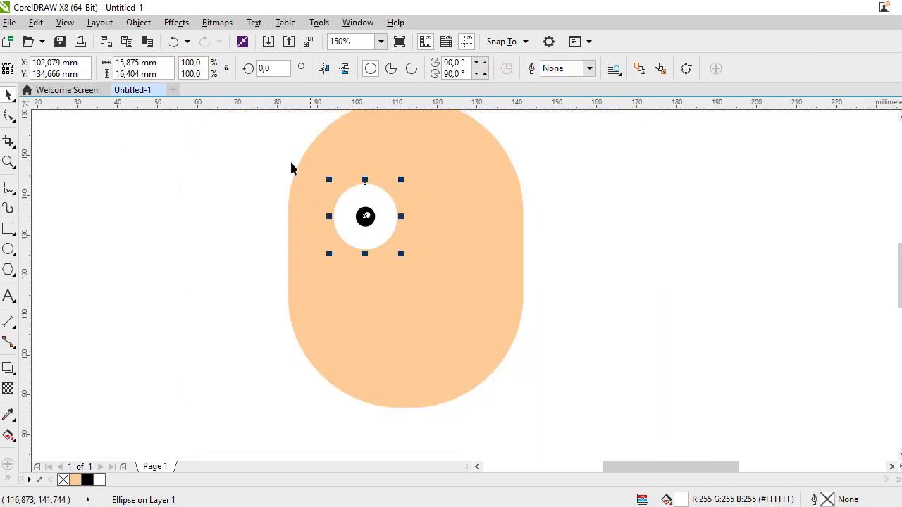
{"action": "left_click_drag", "start_coordinate": [265, 154], "coordinate": [404, 279]}
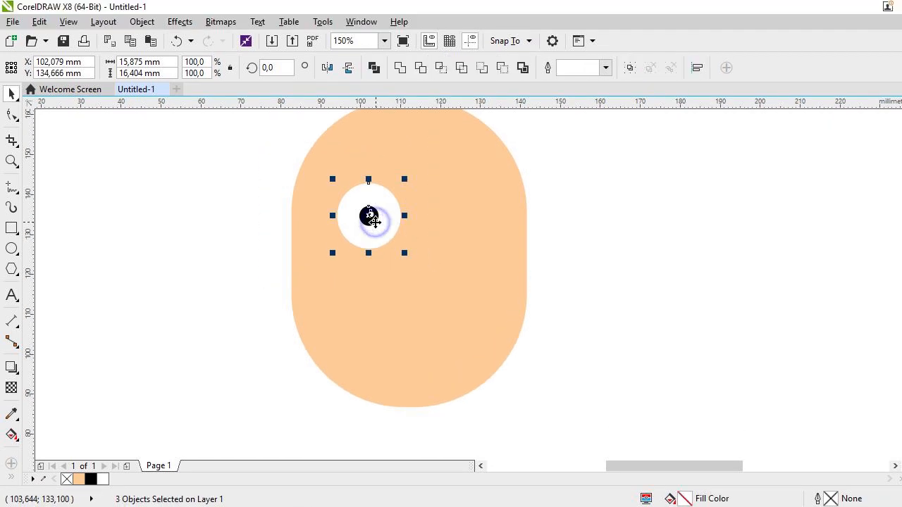
{"action": "right_click", "coordinate": [373, 221]}
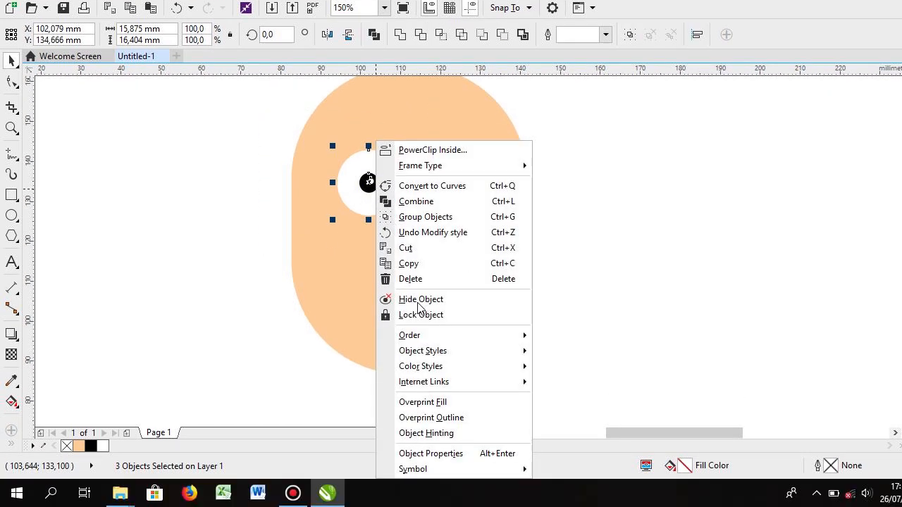
{"action": "left_click", "coordinate": [423, 296]}
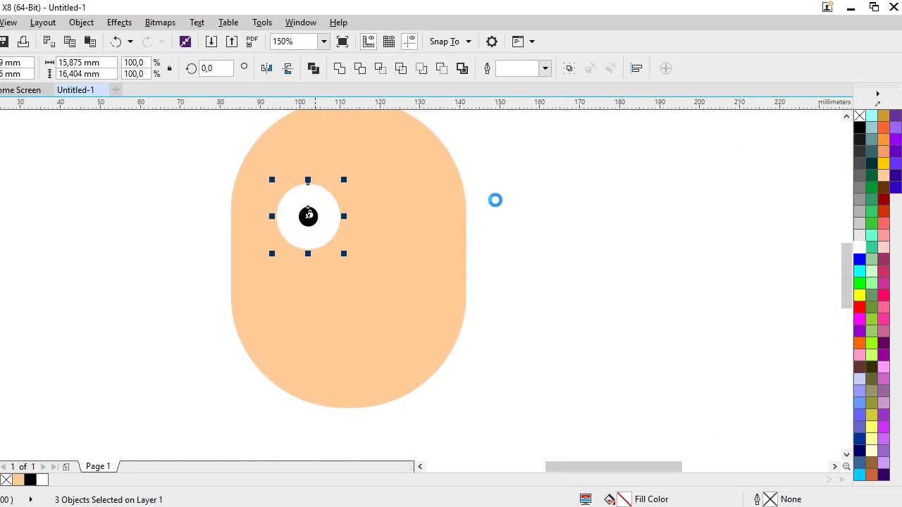
{"action": "left_click", "coordinate": [489, 191]}
{"action": "right_click", "coordinate": [489, 191]}
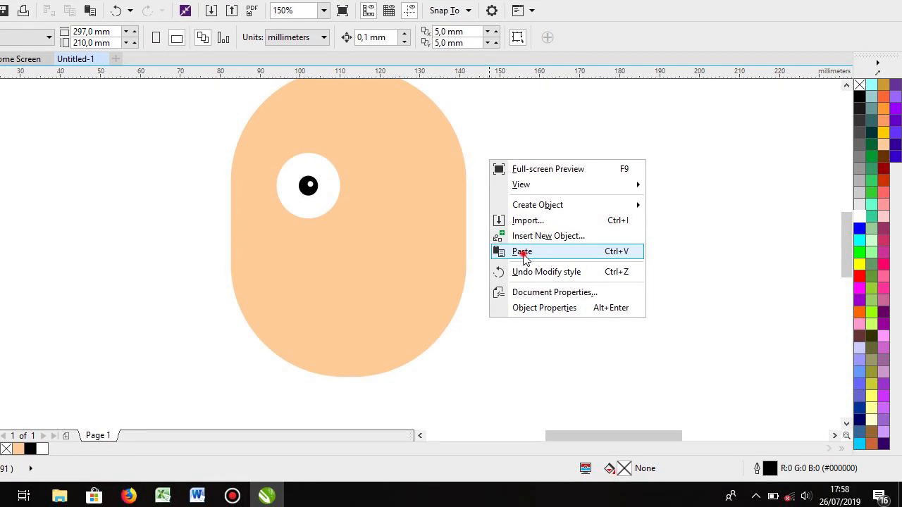
{"action": "left_click", "coordinate": [523, 253]}
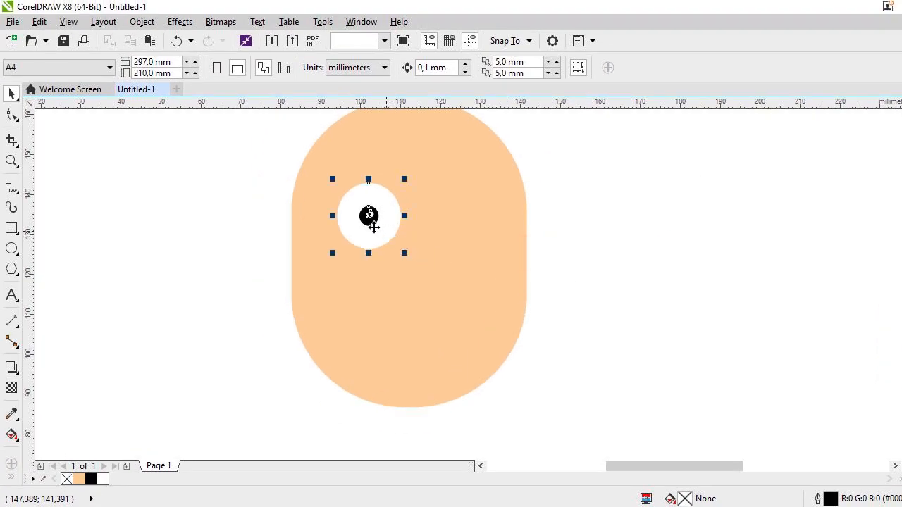
{"action": "left_click_drag", "start_coordinate": [374, 225], "coordinate": [451, 219]}
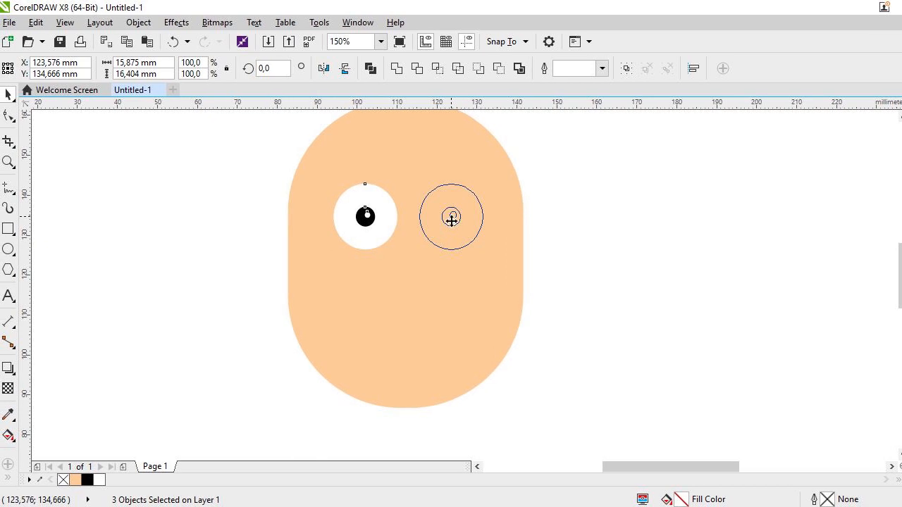
Select the three circles of the left eye and move them slightly left.
{"action": "left_click", "coordinate": [592, 208]}
{"action": "left_click_drag", "start_coordinate": [270, 152], "coordinate": [423, 286]}
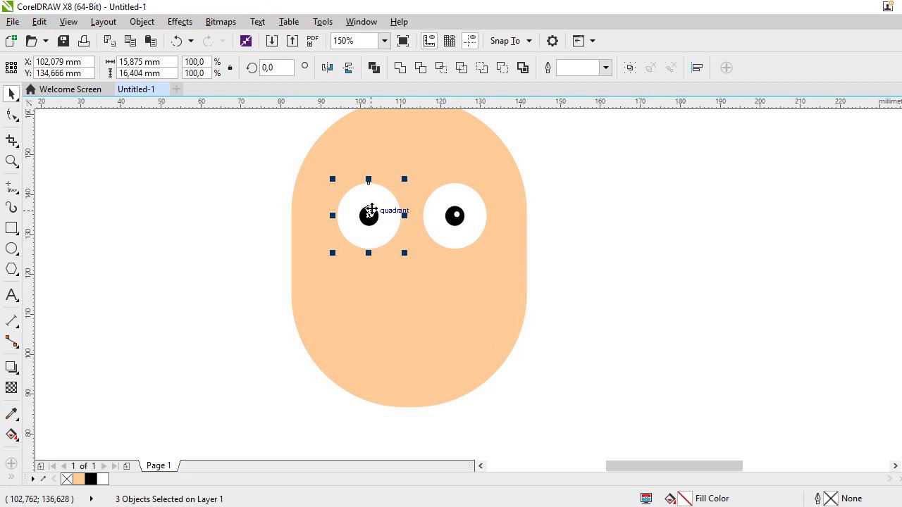
{"action": "left_click_drag", "start_coordinate": [371, 207], "coordinate": [370, 208]}
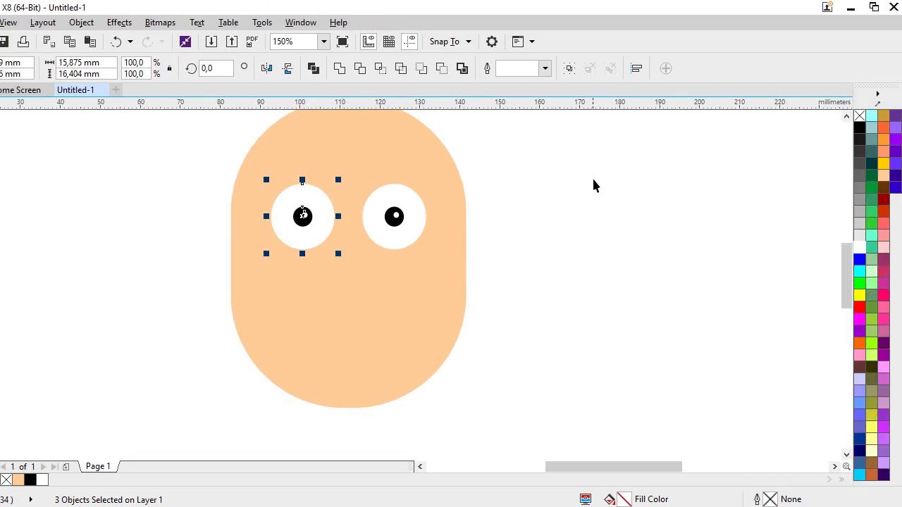
Nudge the three circles of the right eye 0.3 mm to the right.
{"action": "left_click_drag", "start_coordinate": [507, 215], "coordinate": [330, 291]}
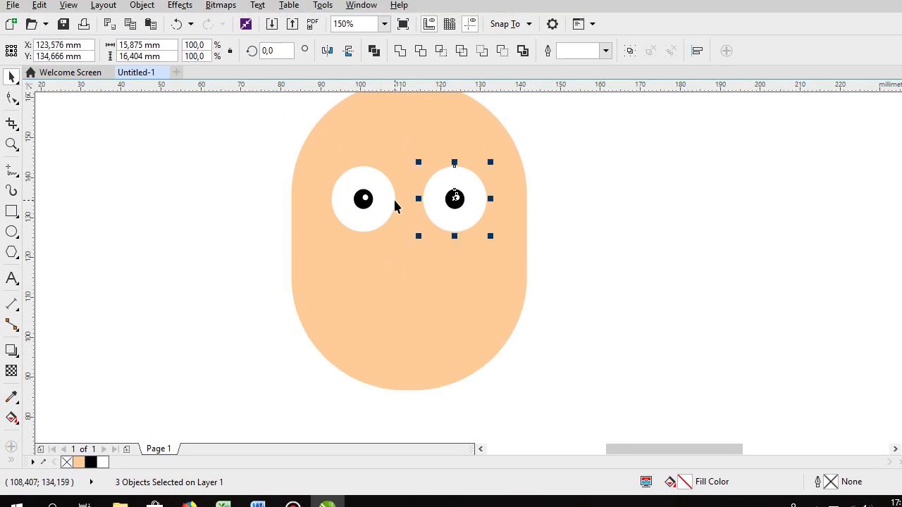
{"action": "key", "text": "Right"}
{"action": "key", "text": "Right"}
{"action": "key", "text": "Right"}
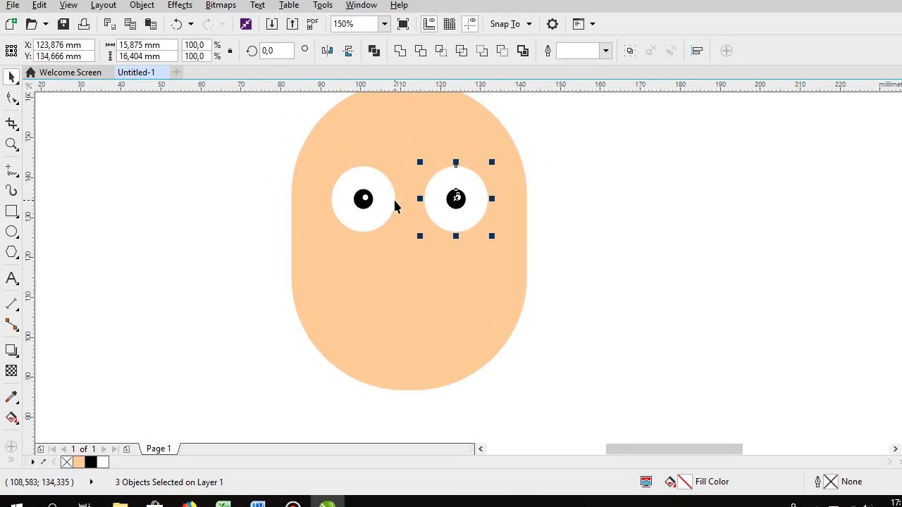
{"action": "left_click", "coordinate": [663, 168]}
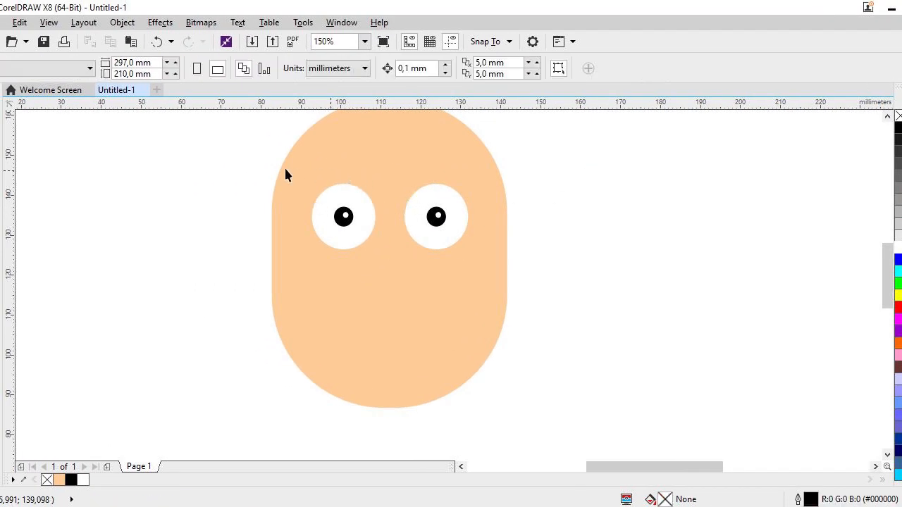
{"action": "left_click_drag", "start_coordinate": [405, 234], "coordinate": [516, 314]}
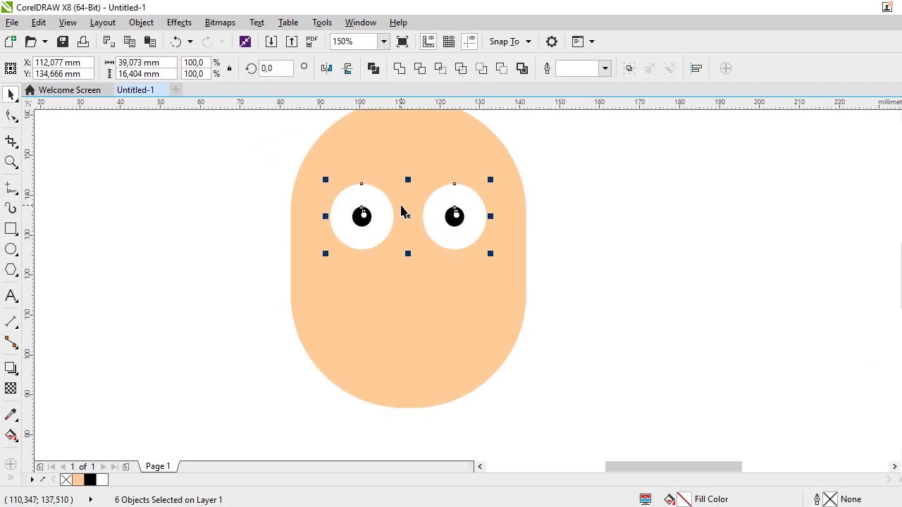
{"action": "left_click", "coordinate": [638, 247]}
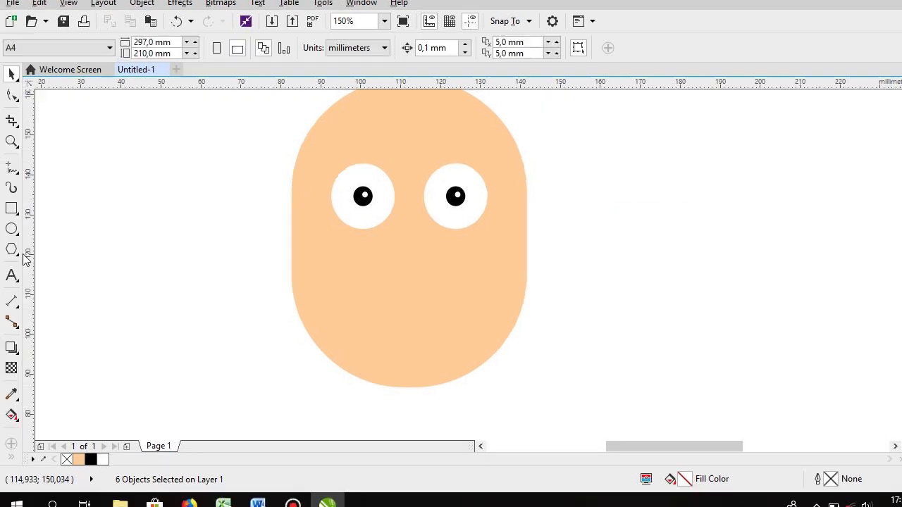
Draw a rectangular eyebrow just above the left eye, scaled to about 11 × 2.5 mm, and fill it black.
{"action": "left_click_drag", "start_coordinate": [337, 165], "coordinate": [390, 176]}
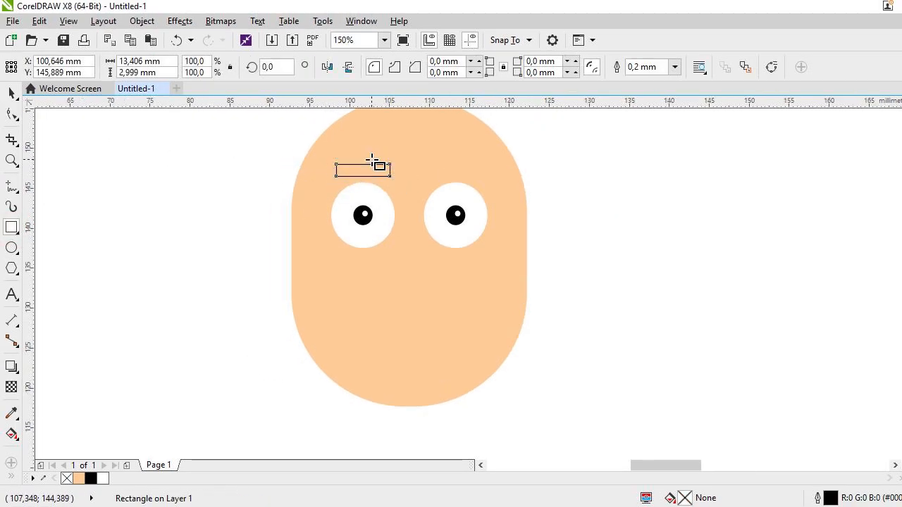
{"action": "scroll", "coordinate": [374, 164], "scroll_direction": "up", "scroll_amount": 2}
{"action": "left_click", "coordinate": [8, 97]}
{"action": "left_click_drag", "start_coordinate": [297, 198], "coordinate": [316, 191]}
{"action": "mouse_move", "coordinate": [365, 180]}
{"action": "left_mouse_down"}
{"action": "mouse_move", "coordinate": [351, 196]}
{"action": "mouse_move", "coordinate": [368, 188]}
{"action": "mouse_move", "coordinate": [358, 191]}
{"action": "left_mouse_up"}
{"action": "left_click", "coordinate": [896, 130]}
Copy the black eyebrow, paste it, and place the duplicate at the same height above the right eye.
{"action": "right_click", "coordinate": [373, 191]}
{"action": "left_click", "coordinate": [415, 247]}
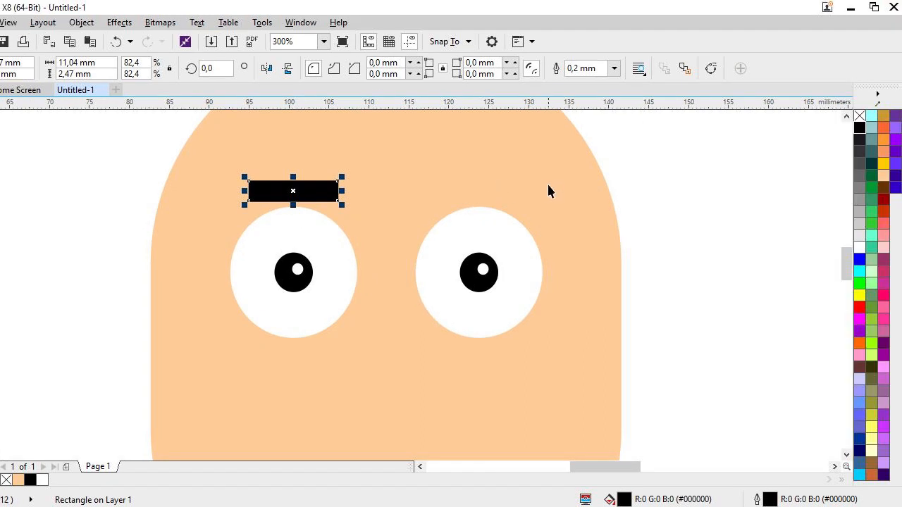
{"action": "right_click", "coordinate": [697, 173]}
{"action": "left_click", "coordinate": [728, 267]}
{"action": "left_click_drag", "start_coordinate": [354, 190], "coordinate": [524, 184]}
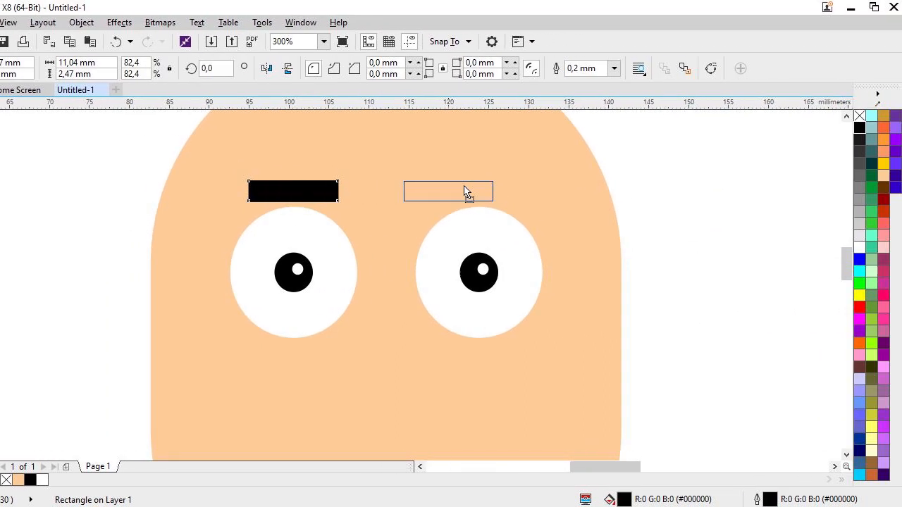
{"action": "left_click_drag", "start_coordinate": [469, 191], "coordinate": [469, 192]}
{"action": "left_click", "coordinate": [718, 154]}
Draw a vertical nose rectangle about 7 × 15.7 mm between and below the eyes and round its corners to about 1.4 mm.
{"action": "scroll", "coordinate": [684, 178], "scroll_direction": "down", "scroll_amount": 2}
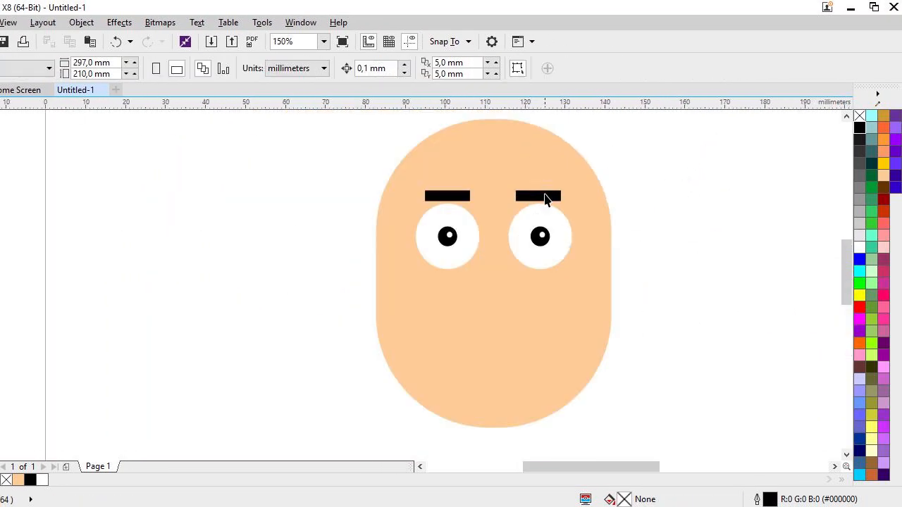
{"action": "scroll", "coordinate": [564, 205], "scroll_direction": "down", "scroll_amount": 1}
{"action": "scroll", "coordinate": [588, 229], "scroll_direction": "up", "scroll_amount": 1}
{"action": "left_click", "coordinate": [0, 243]}
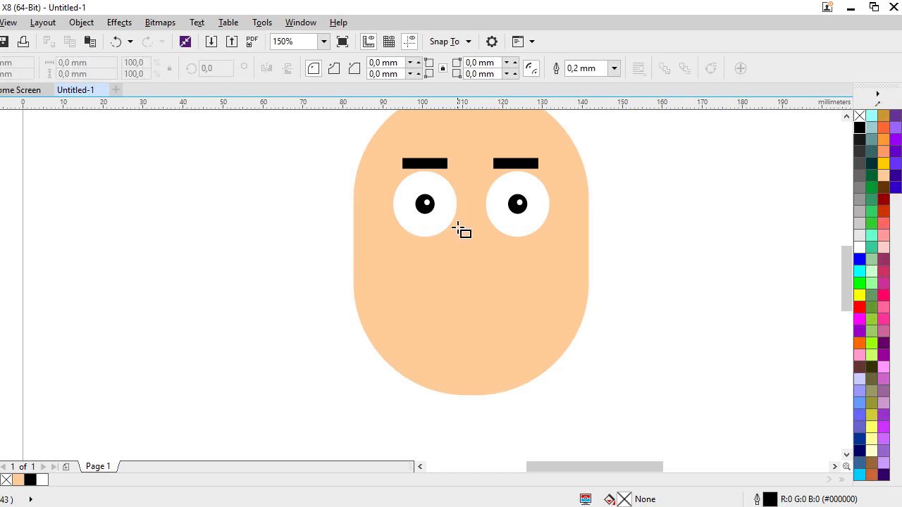
{"action": "mouse_move", "coordinate": [458, 227]}
{"action": "left_mouse_down"}
{"action": "mouse_move", "coordinate": [484, 299]}
{"action": "mouse_move", "coordinate": [486, 291]}
{"action": "left_mouse_up"}
{"action": "left_click", "coordinate": [10, 112]}
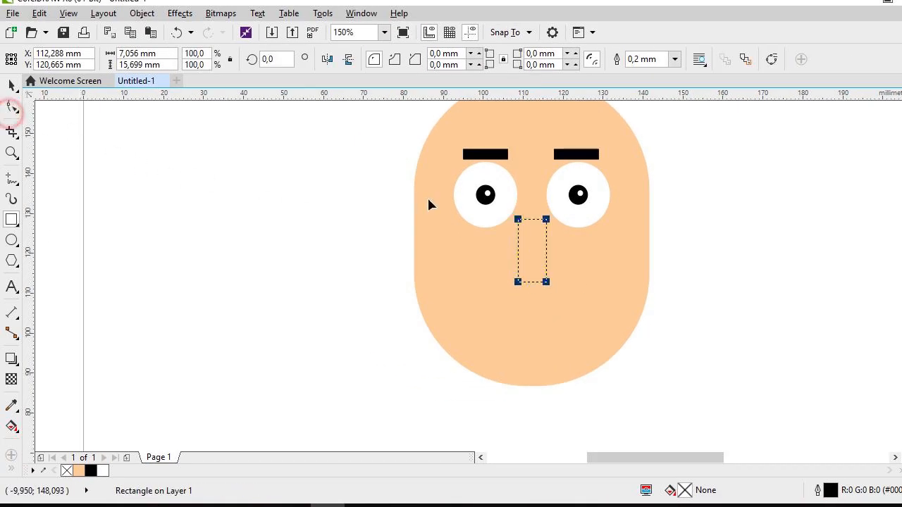
{"action": "left_click_drag", "start_coordinate": [547, 221], "coordinate": [531, 233]}
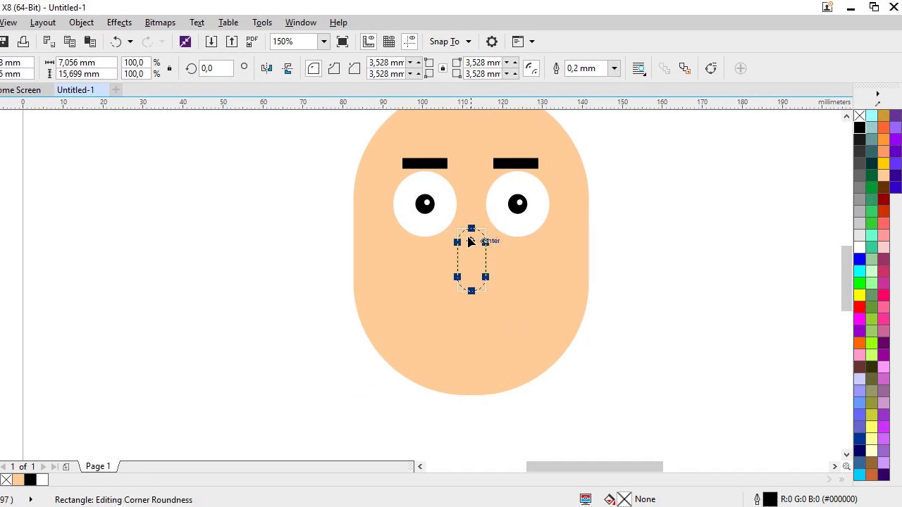
{"action": "mouse_move", "coordinate": [470, 241]}
{"action": "left_mouse_down"}
{"action": "mouse_move", "coordinate": [496, 230]}
{"action": "mouse_move", "coordinate": [480, 229]}
{"action": "left_mouse_up"}
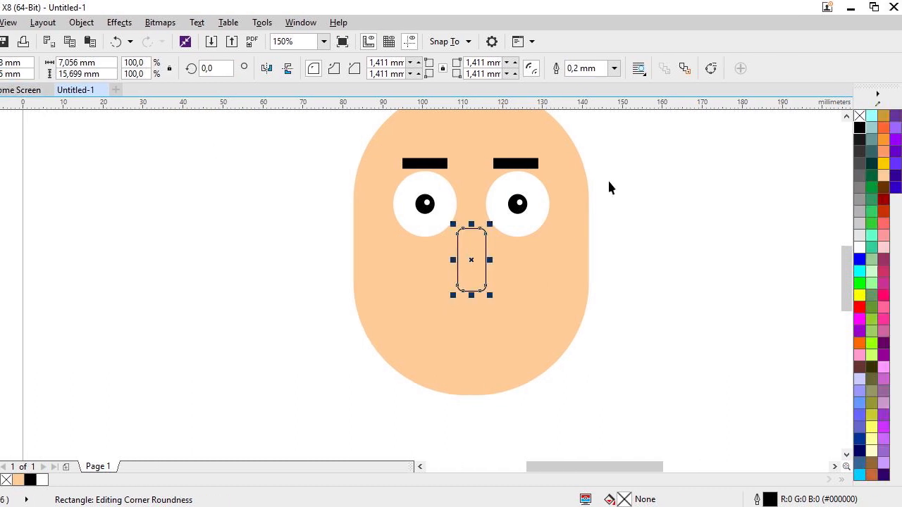
Fill the nose with salmon orange (#FF9966) and remove its outline.
{"action": "key", "text": "space"}
{"action": "left_click", "coordinate": [883, 139]}
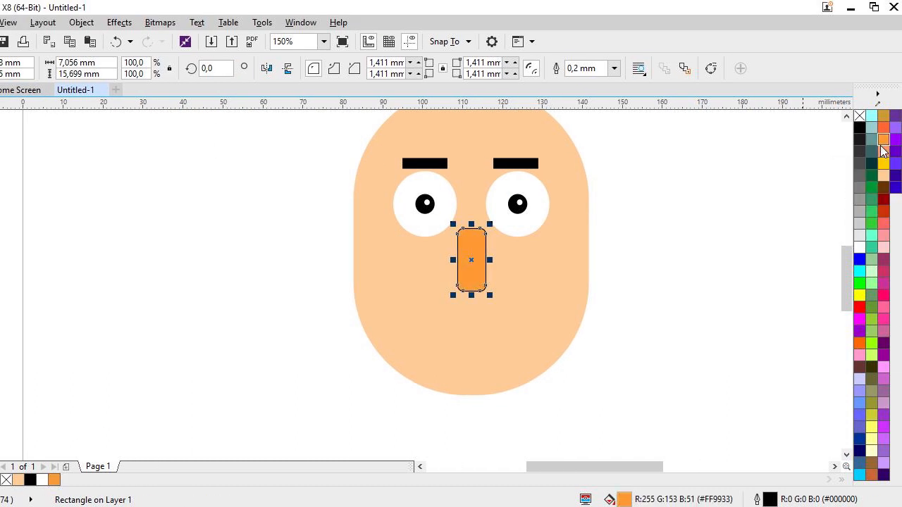
{"action": "left_click", "coordinate": [883, 150]}
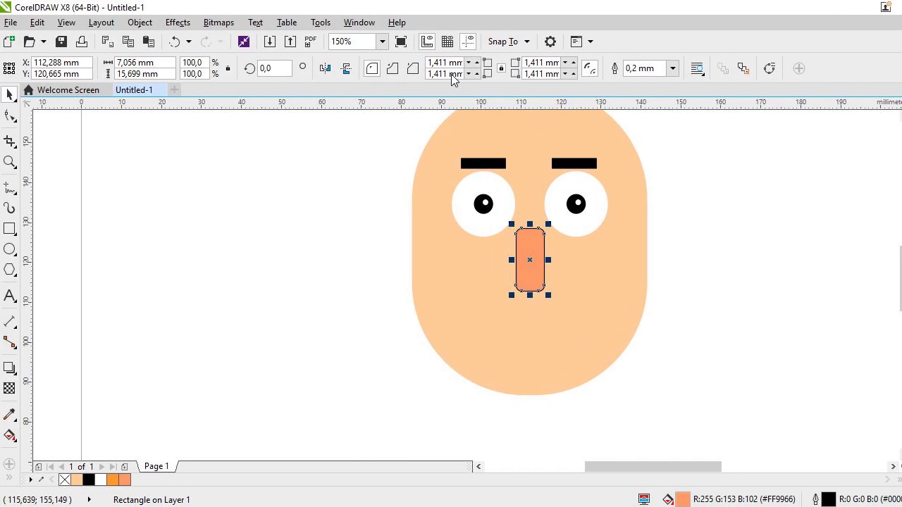
{"action": "left_click", "coordinate": [614, 68]}
{"action": "left_click", "coordinate": [579, 86]}
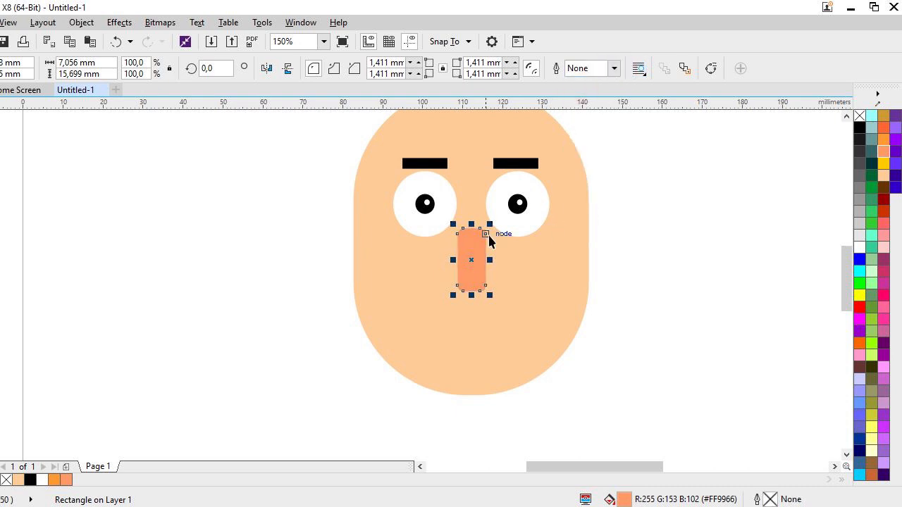
{"action": "scroll", "coordinate": [490, 237], "scroll_direction": "down", "scroll_amount": 1}
{"action": "left_click", "coordinate": [585, 235]}
Draw a mouth ellipse about 23 × 24 mm on the lower face and move it up until it overlaps the nose's lower end.
{"action": "scroll", "coordinate": [533, 232], "scroll_direction": "up", "scroll_amount": 1}
{"action": "scroll", "coordinate": [464, 239], "scroll_direction": "down", "scroll_amount": 1}
{"action": "scroll", "coordinate": [589, 217], "scroll_direction": "up", "scroll_amount": 1}
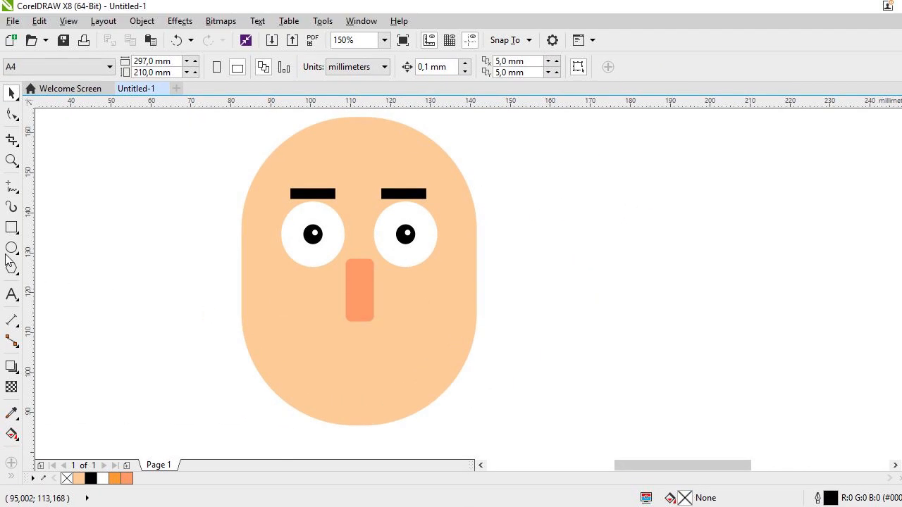
{"action": "left_click", "coordinate": [11, 249]}
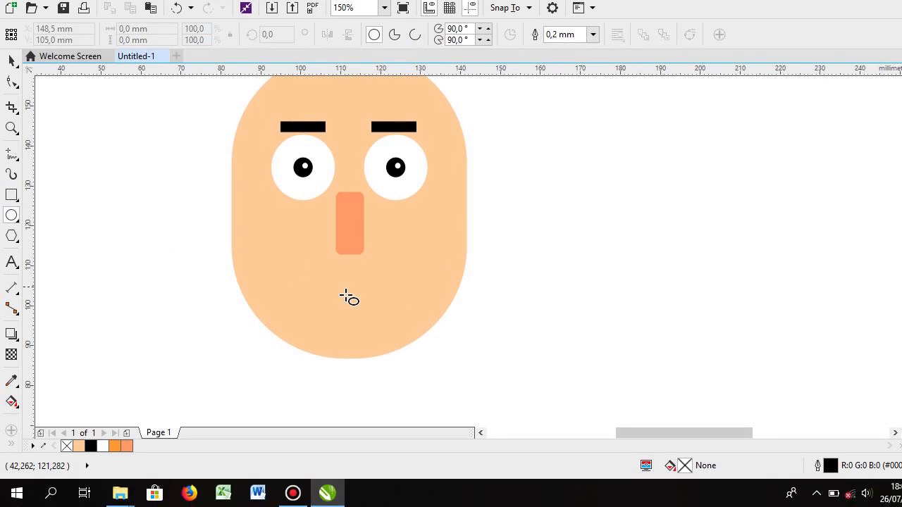
{"action": "left_click_drag", "start_coordinate": [305, 279], "coordinate": [401, 376]}
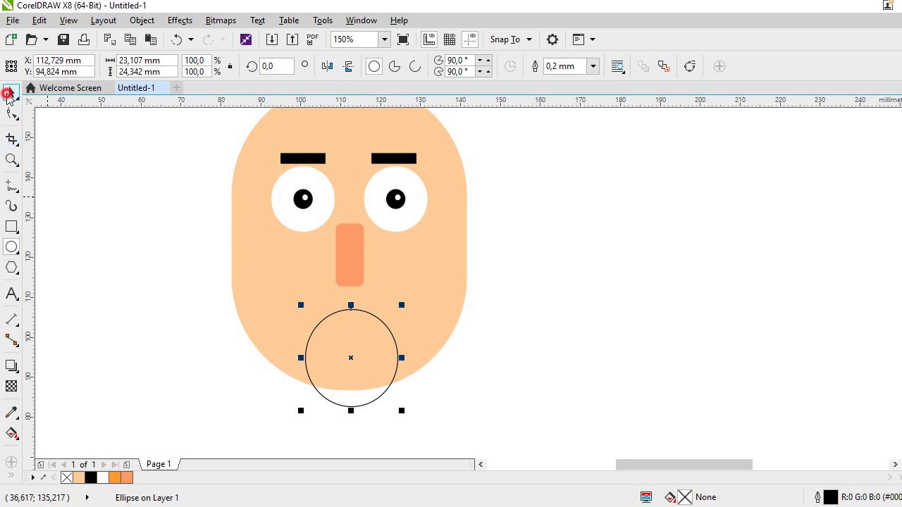
{"action": "left_click", "coordinate": [8, 93]}
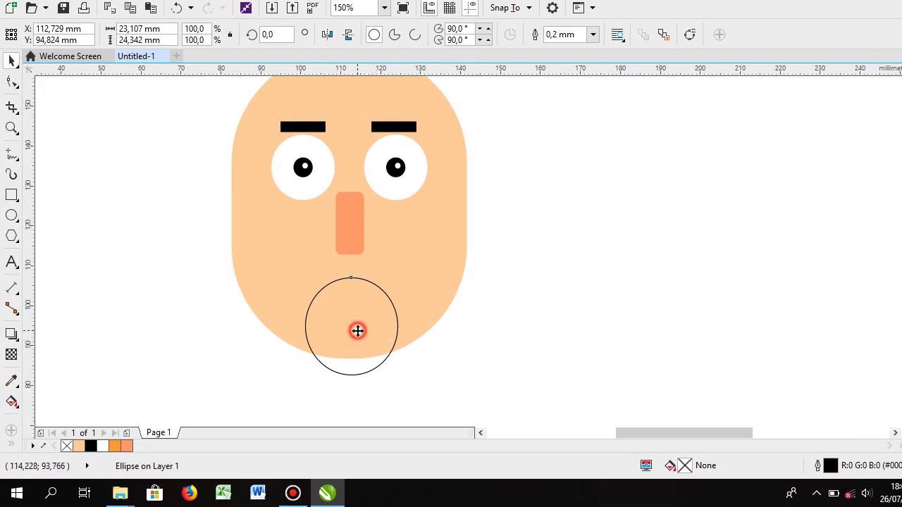
{"action": "left_click_drag", "start_coordinate": [357, 331], "coordinate": [350, 294]}
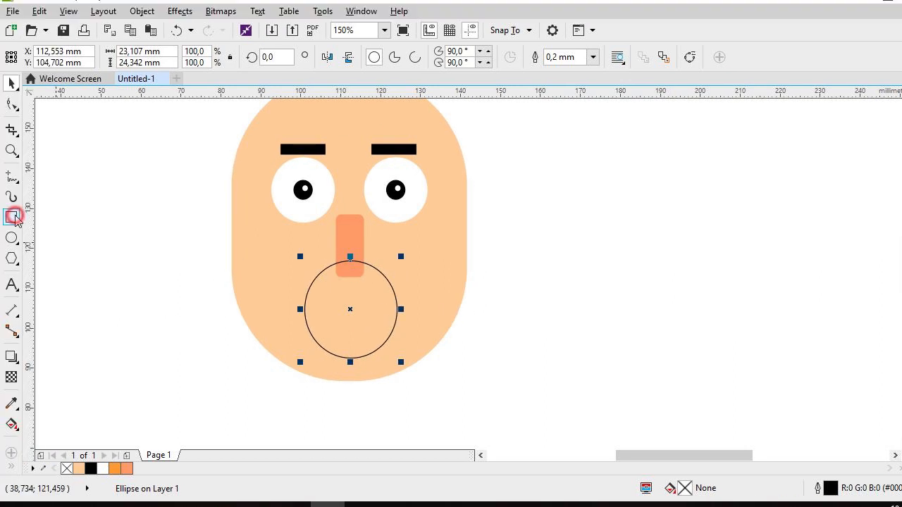
Draw a rectangle about 51.7 × 14.6 mm across the upper part of the mouth ellipse.
{"action": "left_click", "coordinate": [12, 217]}
{"action": "left_click_drag", "start_coordinate": [225, 246], "coordinate": [431, 281]}
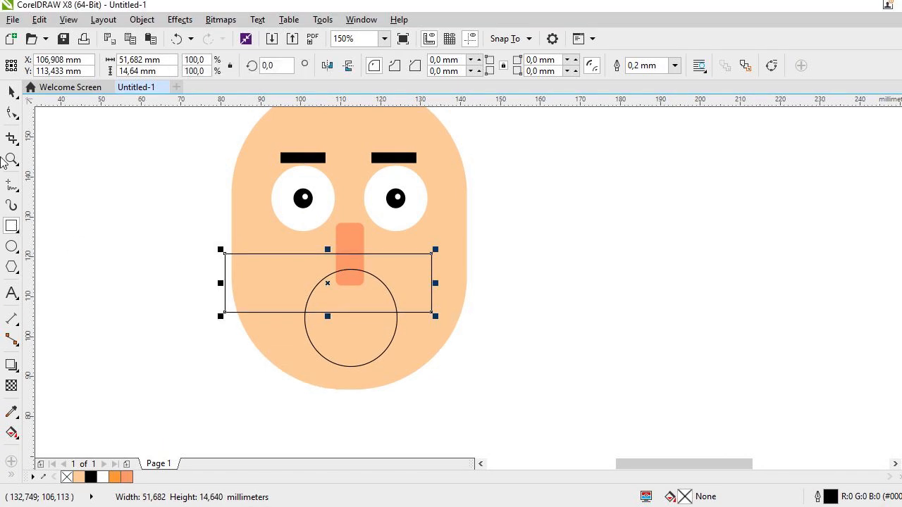
{"action": "left_click", "coordinate": [12, 90]}
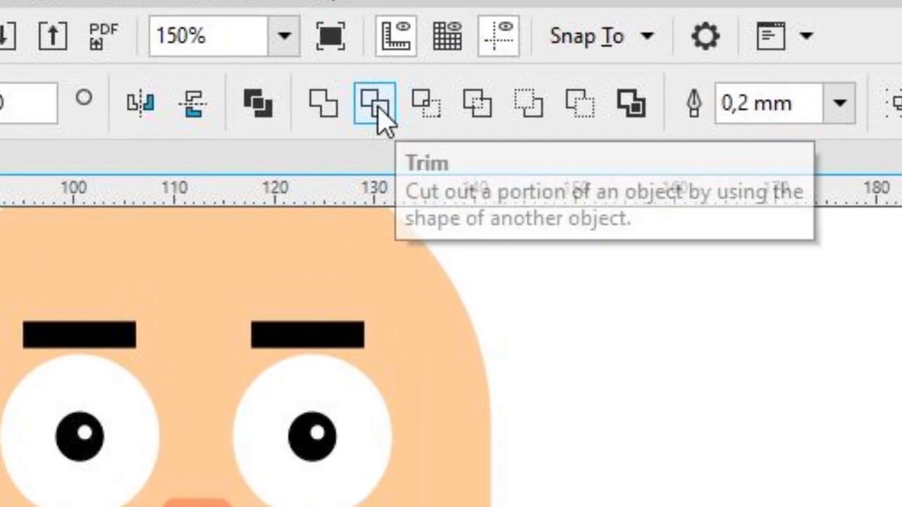
Trim the mouth ellipse with the overlapping rectangle, then delete the rectangle to leave a flat-topped mouth.
{"action": "left_click", "coordinate": [420, 69]}
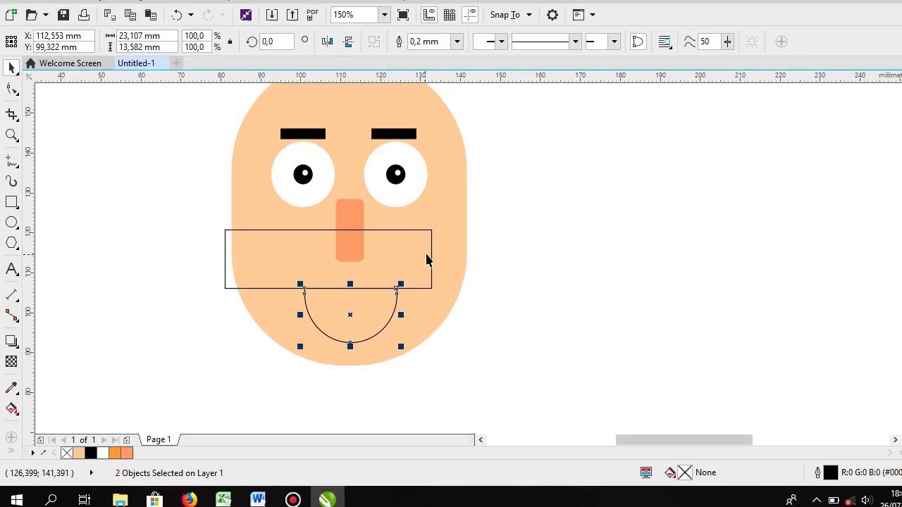
{"action": "left_click", "coordinate": [430, 260]}
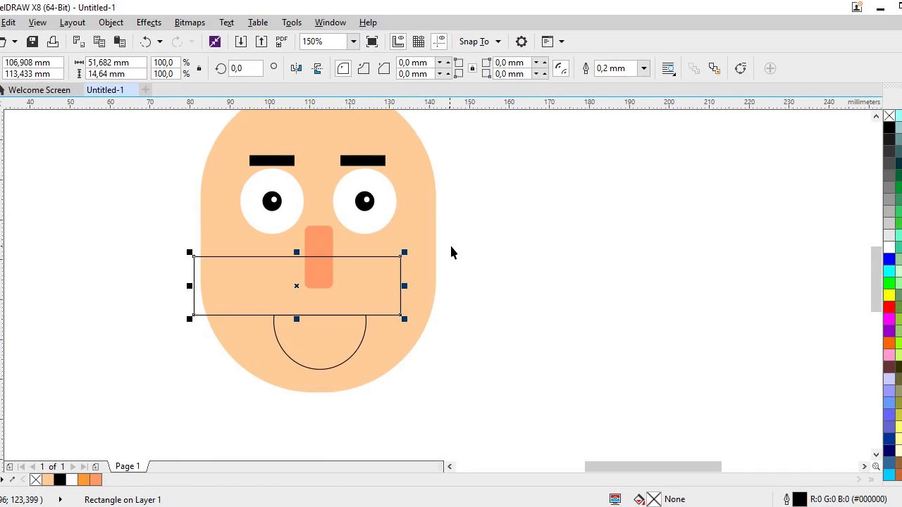
{"action": "key", "text": "Delete"}
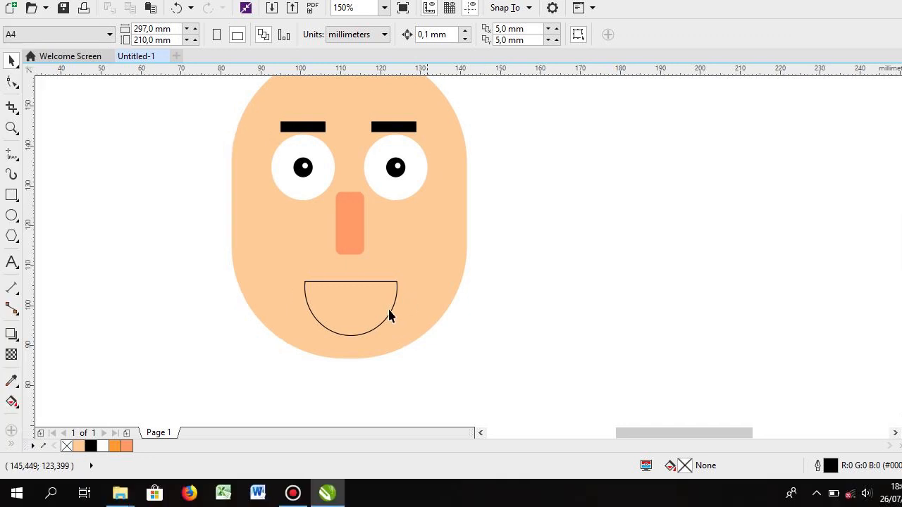
Scale the trimmed mouth down to about 21.9 × 12.9 mm and position it centrally below the nose.
{"action": "left_click", "coordinate": [345, 287]}
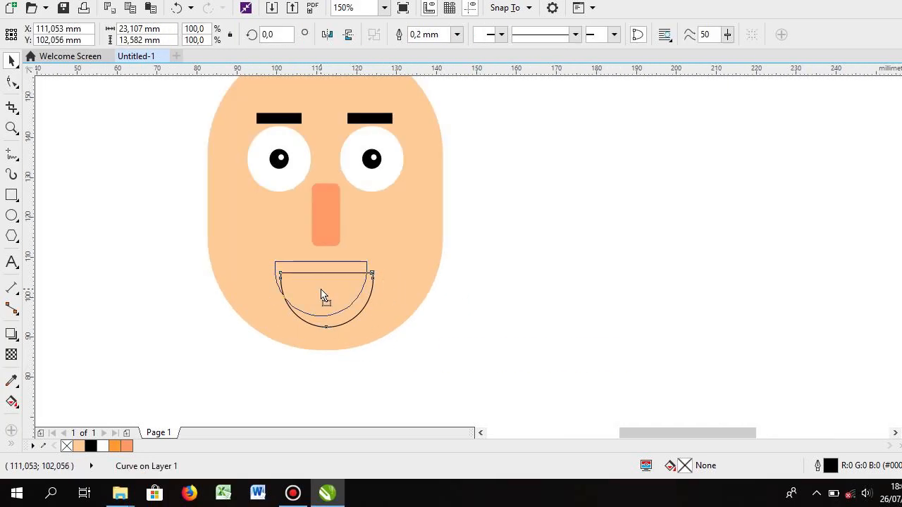
{"action": "left_click", "coordinate": [323, 299], "text": "shift"}
{"action": "scroll", "coordinate": [331, 300], "scroll_direction": "up", "scroll_amount": 1}
{"action": "scroll", "coordinate": [327, 299], "scroll_direction": "down", "scroll_amount": 1}
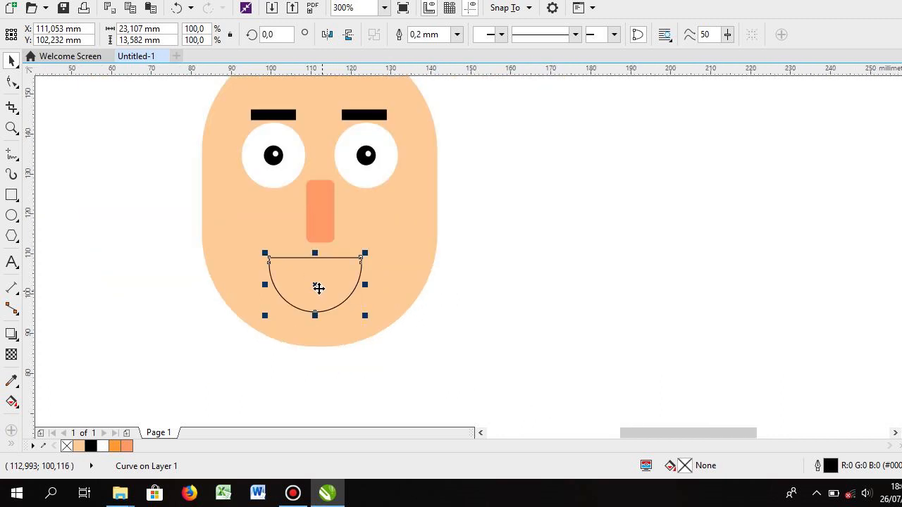
{"action": "left_click_drag", "start_coordinate": [322, 295], "coordinate": [320, 290]}
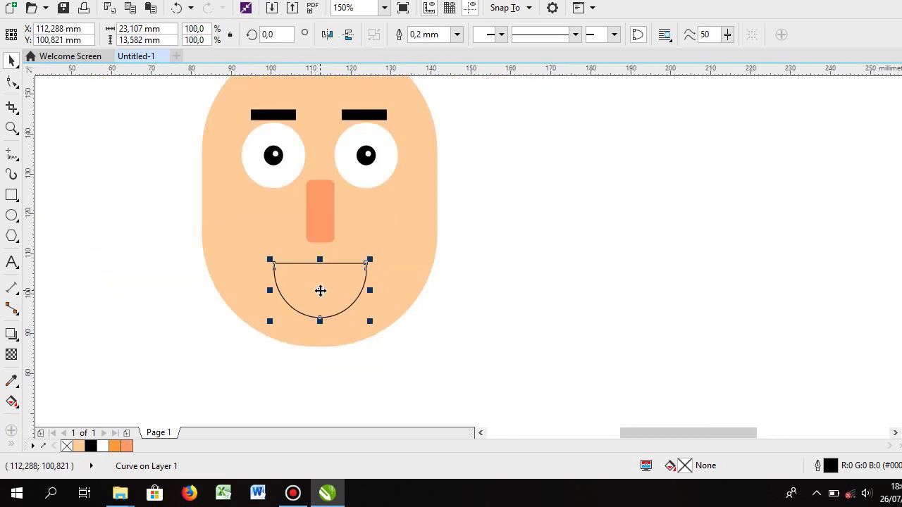
{"action": "scroll", "coordinate": [346, 280], "scroll_direction": "down", "scroll_amount": 1}
{"action": "scroll", "coordinate": [322, 282], "scroll_direction": "up", "scroll_amount": 1}
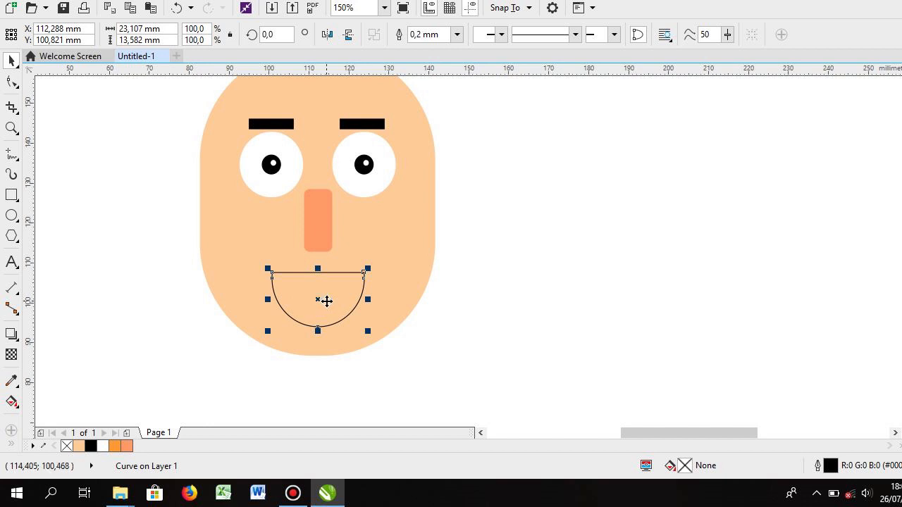
{"action": "left_click_drag", "start_coordinate": [368, 268], "coordinate": [364, 272]}
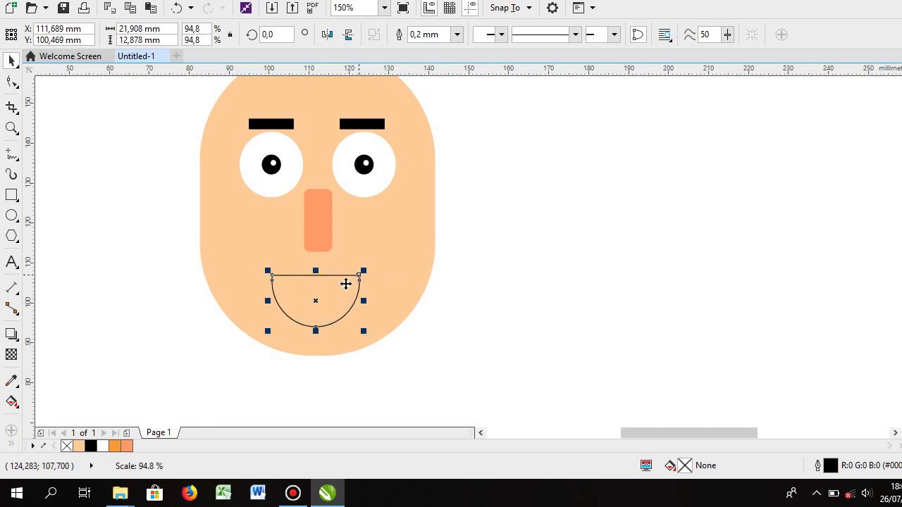
{"action": "left_click_drag", "start_coordinate": [313, 302], "coordinate": [315, 294]}
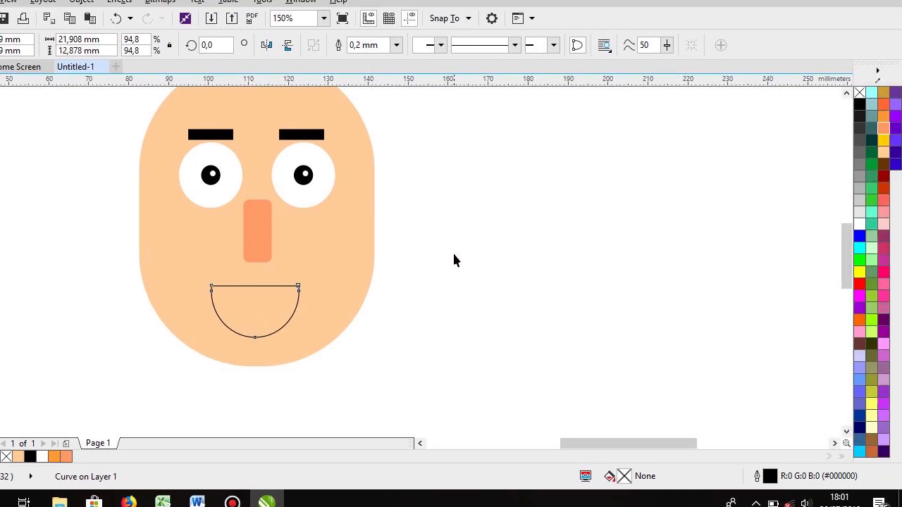
{"action": "left_click", "coordinate": [453, 254]}
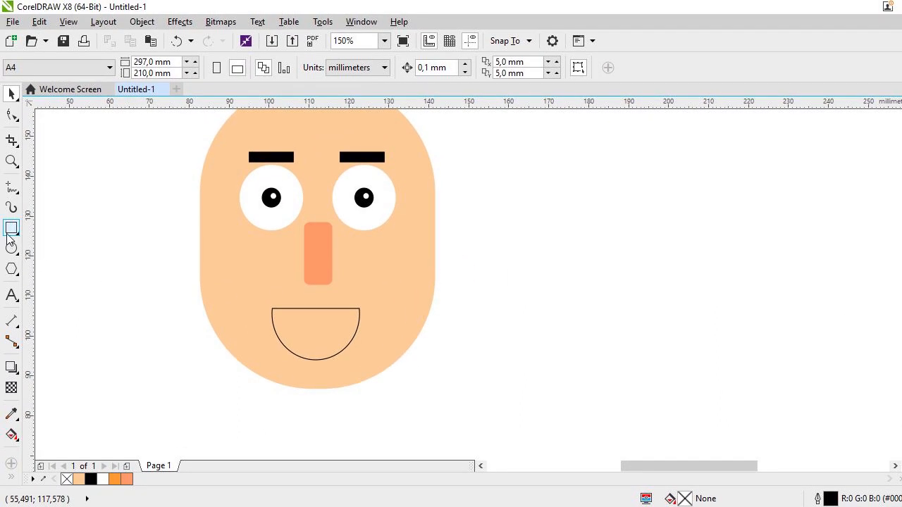
Draw a rectangle about 35.6 × 10.6 mm overlapping the mouth's upper strip and adjust its position.
{"action": "left_click", "coordinate": [11, 226]}
{"action": "left_click_drag", "start_coordinate": [237, 280], "coordinate": [379, 289]}
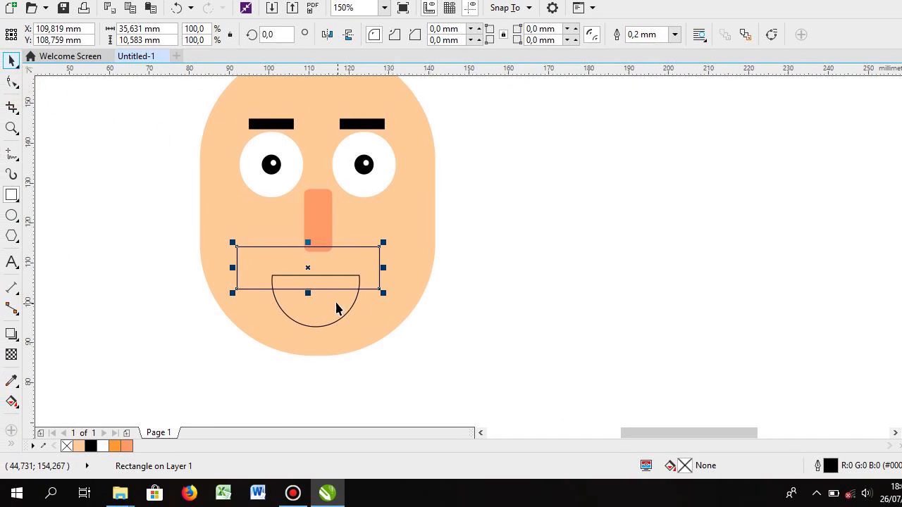
{"action": "scroll", "coordinate": [318, 263], "scroll_direction": "up", "scroll_amount": 2}
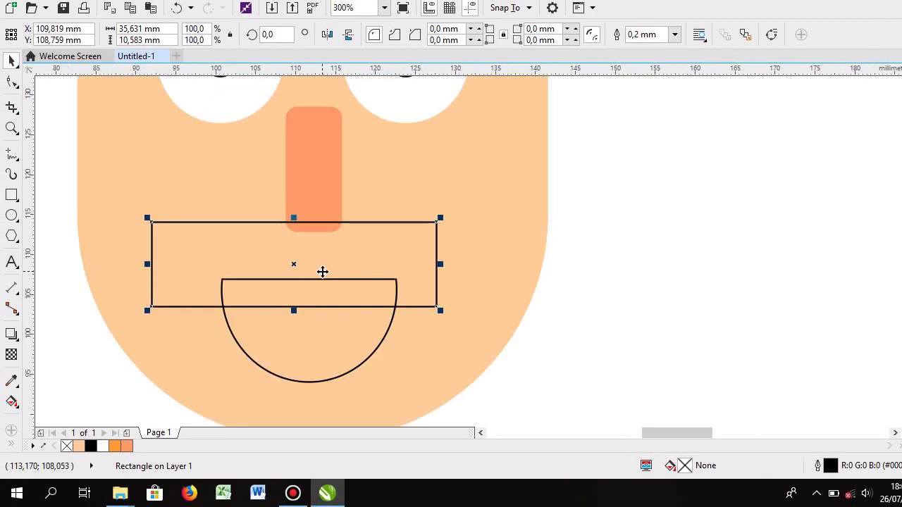
{"action": "mouse_move", "coordinate": [297, 270]}
{"action": "left_mouse_down"}
{"action": "mouse_move", "coordinate": [303, 258]}
{"action": "mouse_move", "coordinate": [301, 273]}
{"action": "left_mouse_up"}
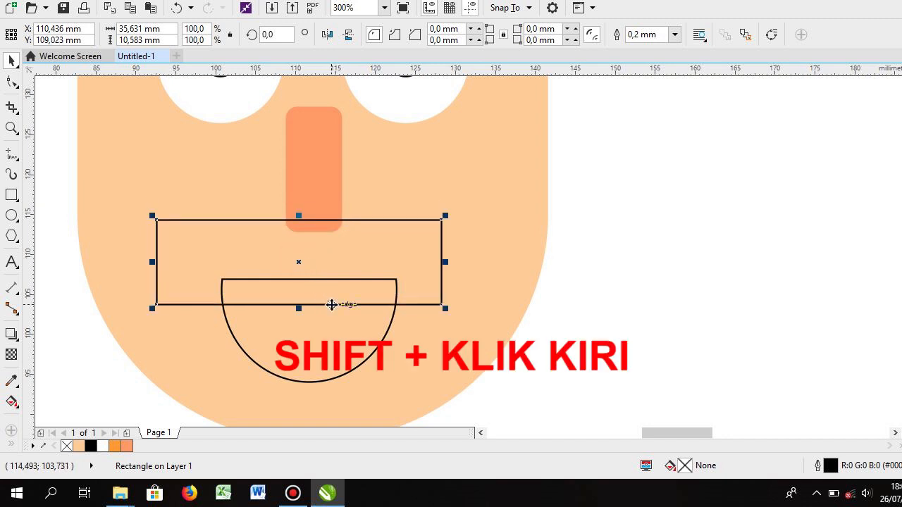
Intersect the rectangle with the mouth to create a teeth strip, and delete the rectangle.
{"action": "left_click", "coordinate": [367, 360], "text": "shift"}
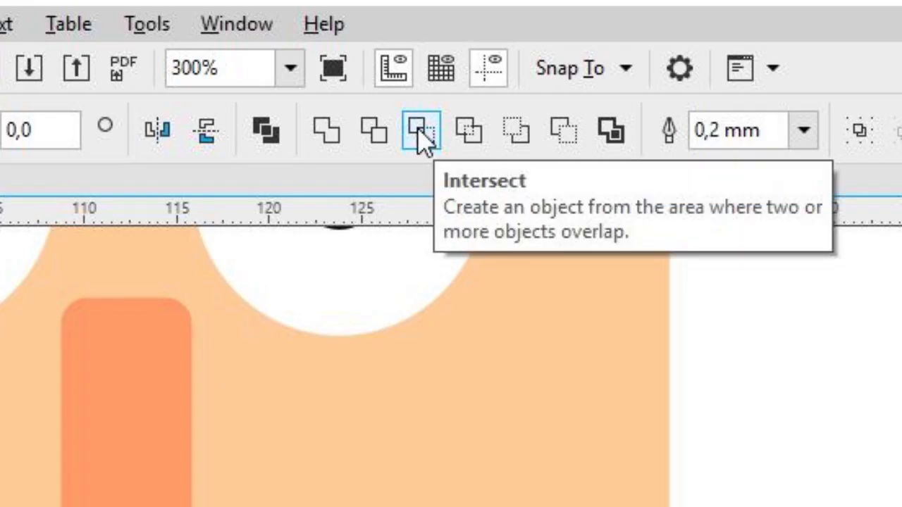
{"action": "left_click", "coordinate": [420, 134]}
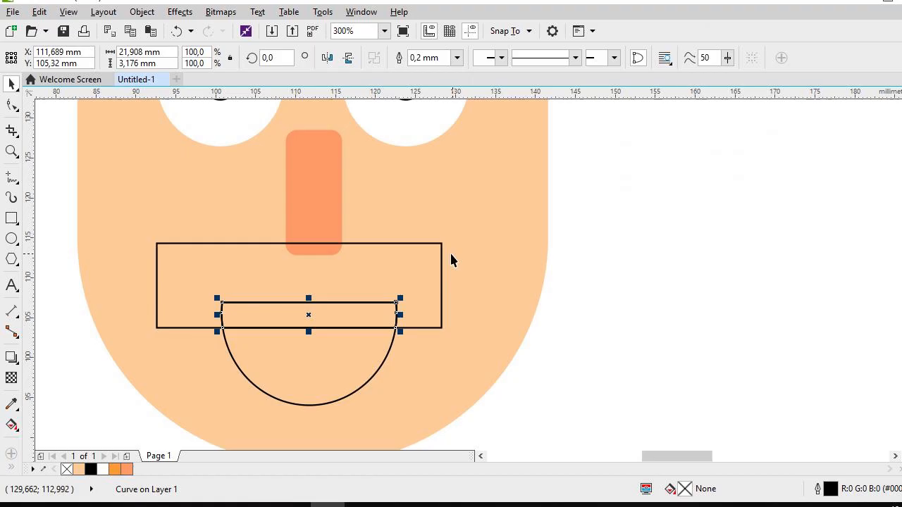
{"action": "left_click", "coordinate": [443, 254]}
{"action": "right_click", "coordinate": [444, 254]}
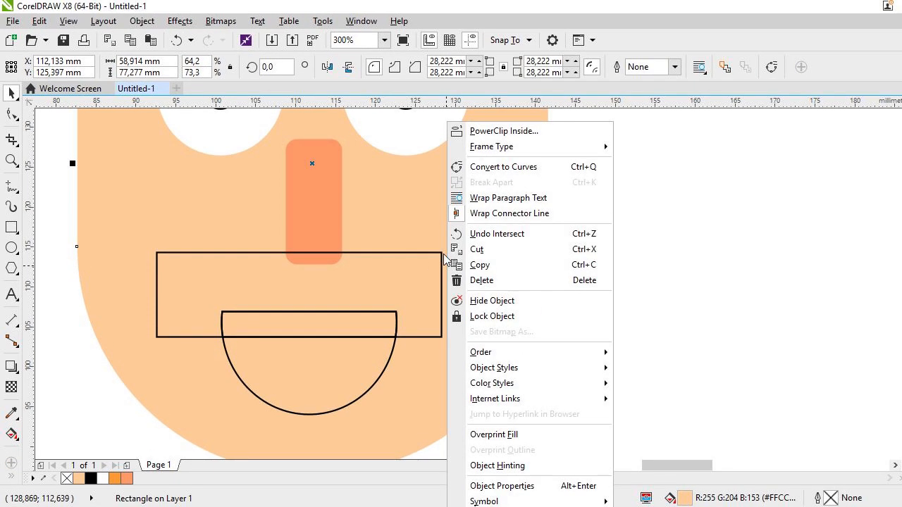
{"action": "left_click", "coordinate": [441, 253]}
{"action": "right_click", "coordinate": [439, 254]}
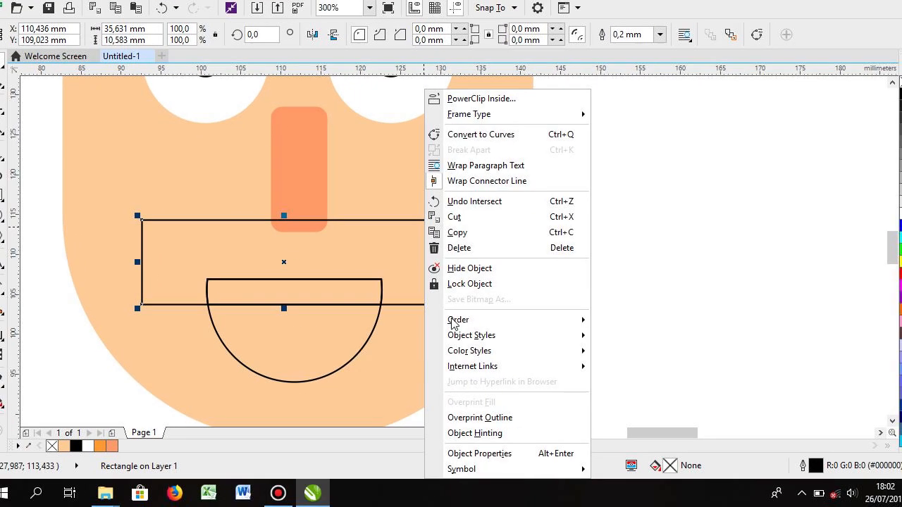
{"action": "left_click", "coordinate": [465, 248]}
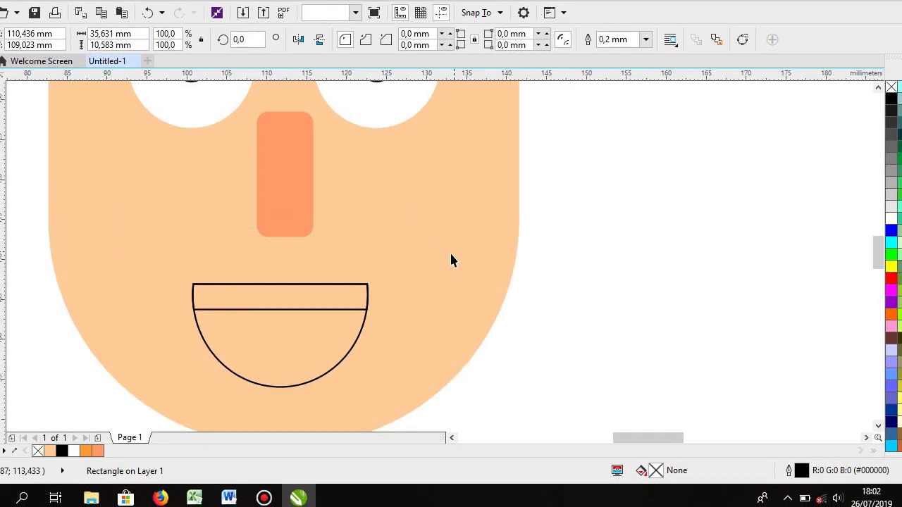
Fill the teeth strip at the top of the mouth with white (#FFFFFF).
{"action": "scroll", "coordinate": [454, 259], "scroll_direction": "down", "scroll_amount": 2}
{"action": "left_click", "coordinate": [392, 276]}
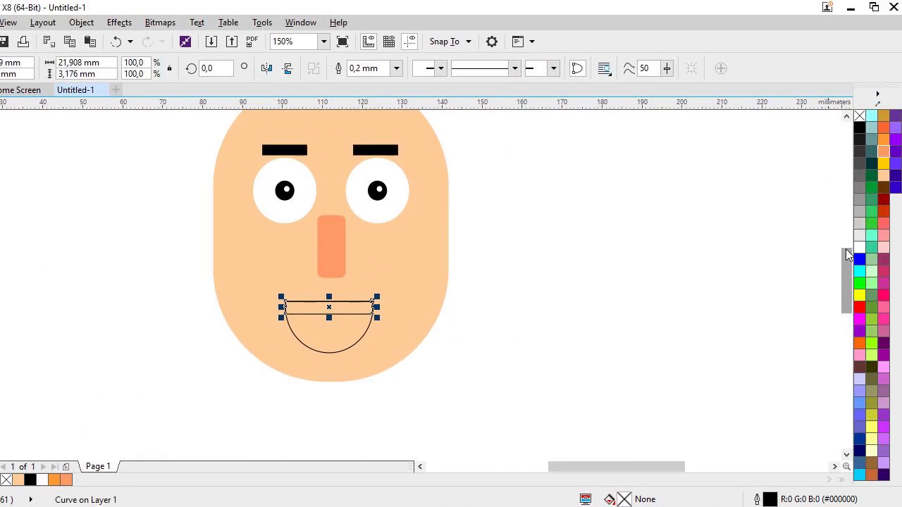
{"action": "left_click", "coordinate": [860, 247]}
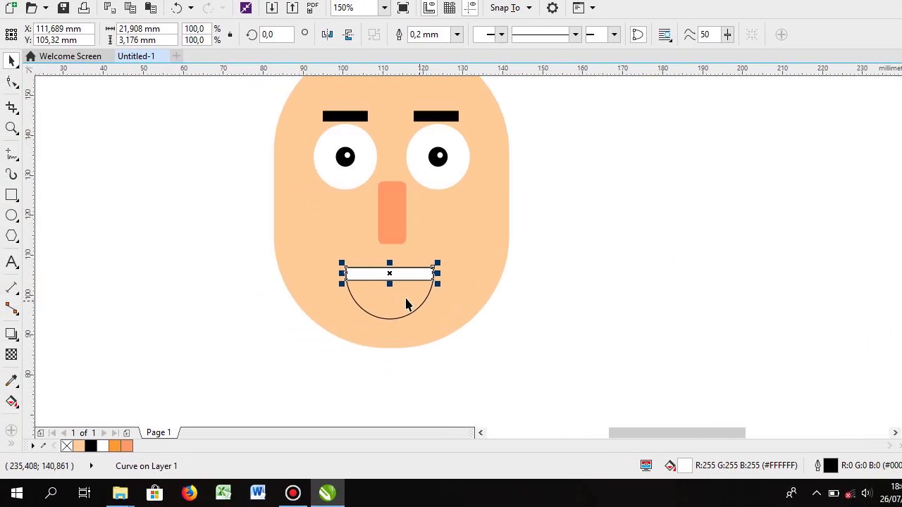
Draw an ellipse about 13 × 11 mm and centre it on the mouth's bottom edge.
{"action": "left_click", "coordinate": [329, 314]}
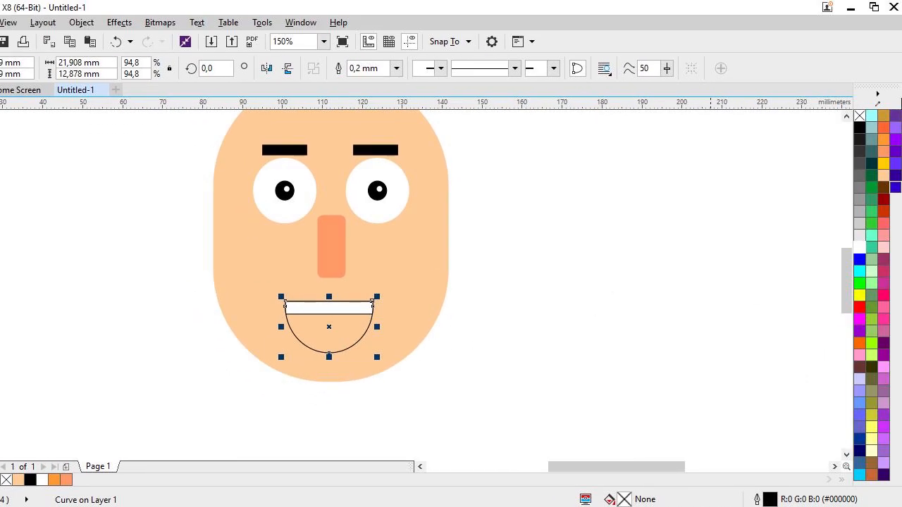
{"action": "scroll", "coordinate": [383, 268], "scroll_direction": "up", "scroll_amount": 2}
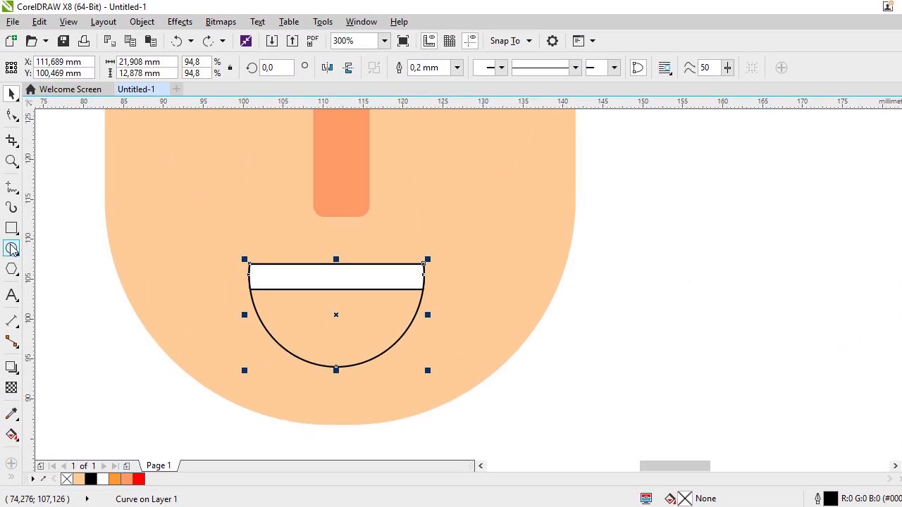
{"action": "left_click", "coordinate": [12, 247]}
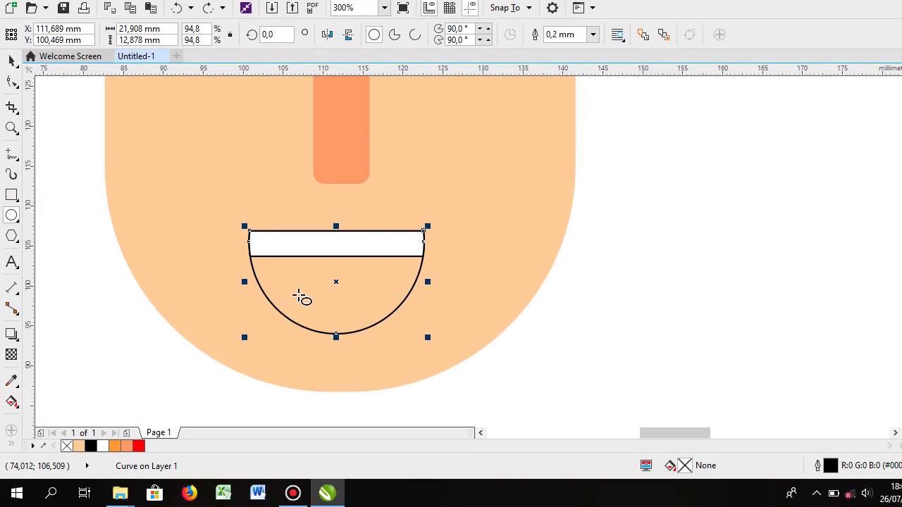
{"action": "left_click_drag", "start_coordinate": [282, 285], "coordinate": [388, 385]}
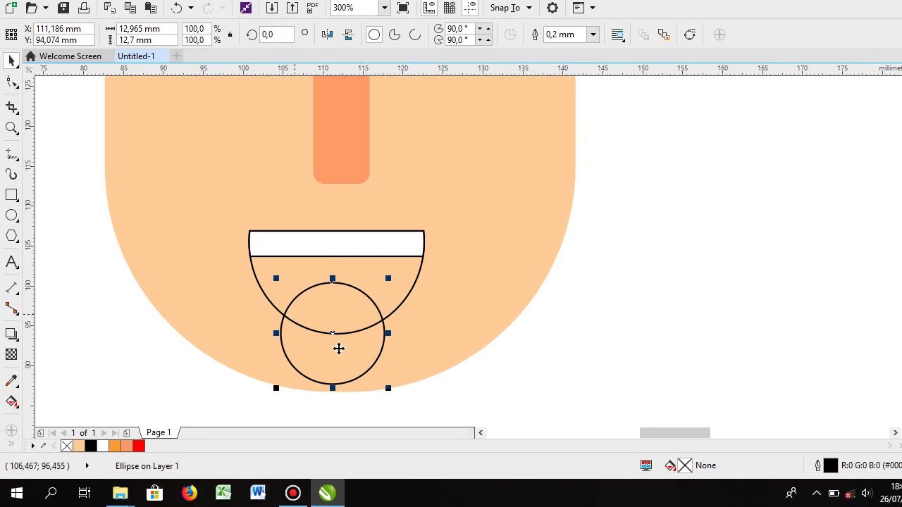
{"action": "left_click_drag", "start_coordinate": [333, 282], "coordinate": [333, 296]}
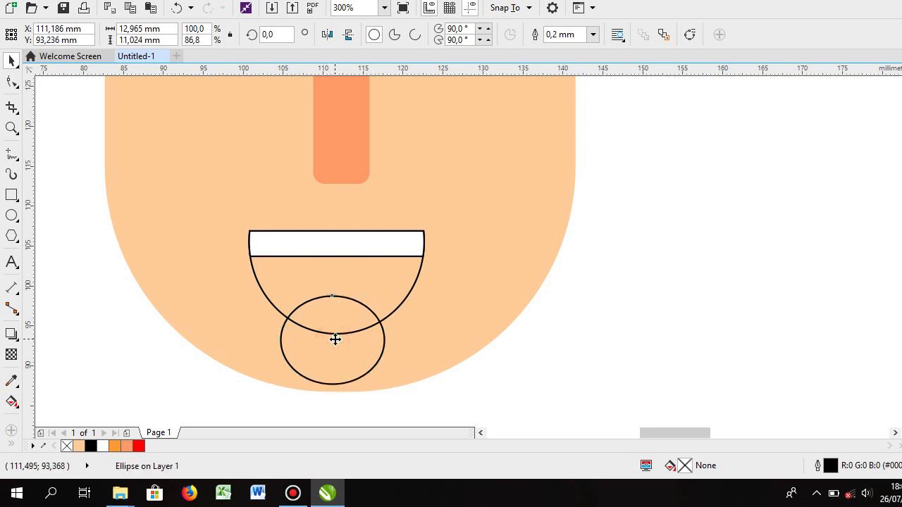
{"action": "left_click_drag", "start_coordinate": [339, 333], "coordinate": [343, 328]}
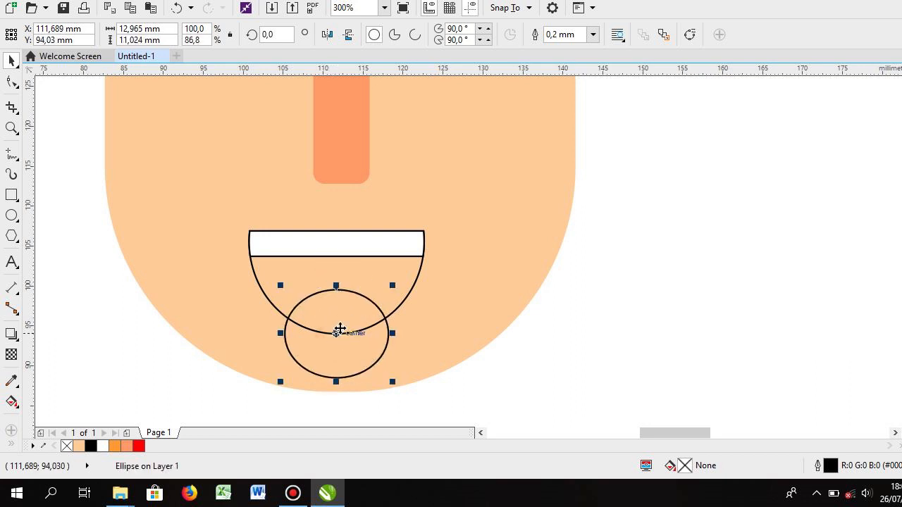
Intersect the ellipse with the mouth to create a tongue shape, and delete the ellipse.
{"action": "left_click", "coordinate": [402, 273], "text": "shift"}
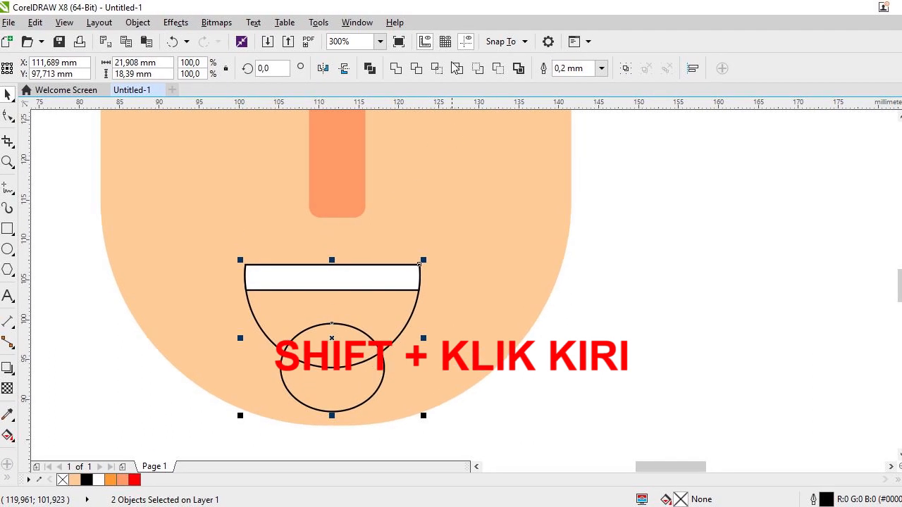
{"action": "left_click", "coordinate": [435, 34]}
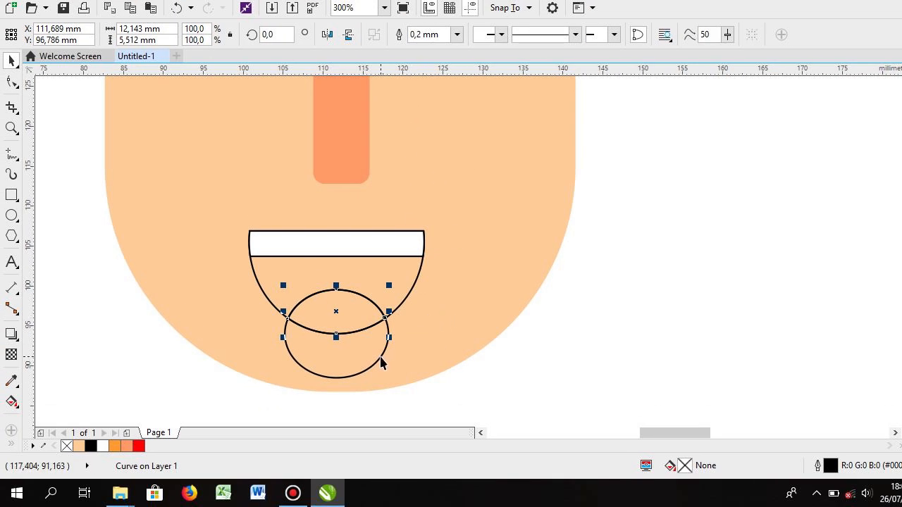
{"action": "left_click", "coordinate": [380, 356]}
{"action": "right_click", "coordinate": [381, 356]}
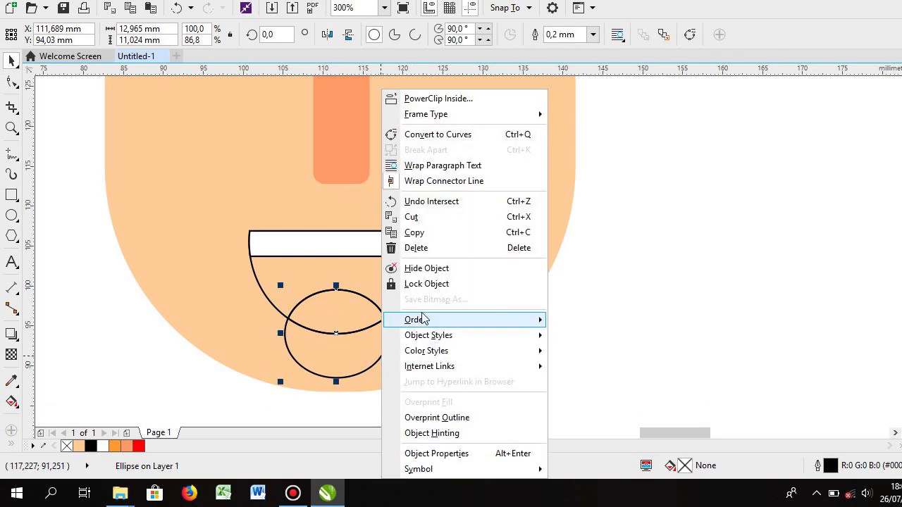
{"action": "left_click", "coordinate": [423, 259]}
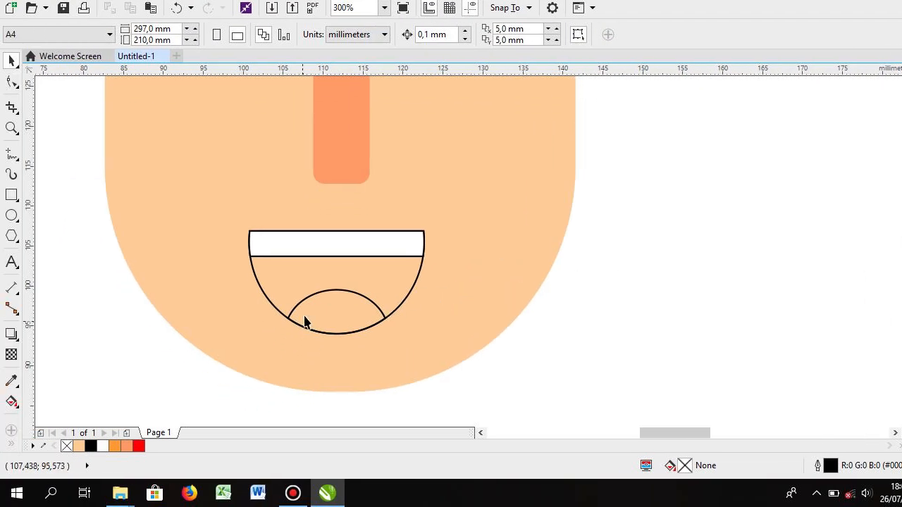
Fill the tongue with red (#FF0000) and remove its outline.
{"action": "left_click", "coordinate": [314, 314]}
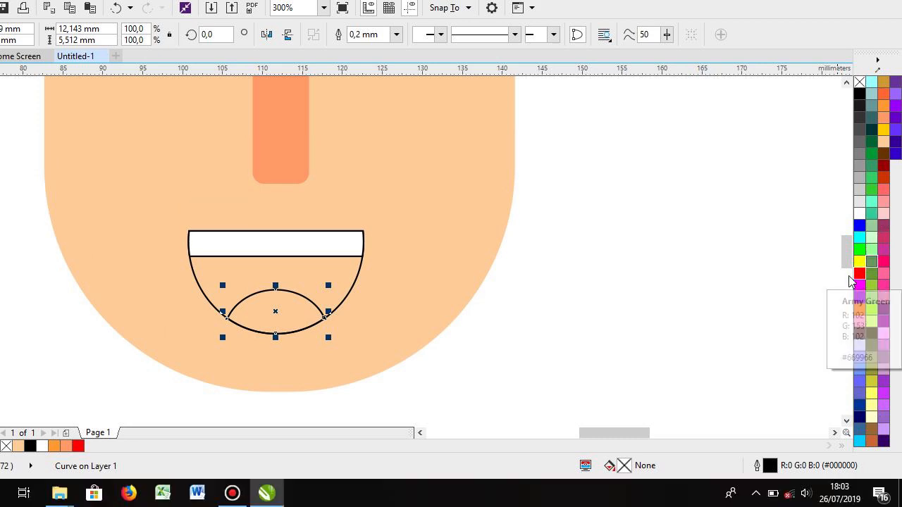
{"action": "left_click", "coordinate": [859, 308]}
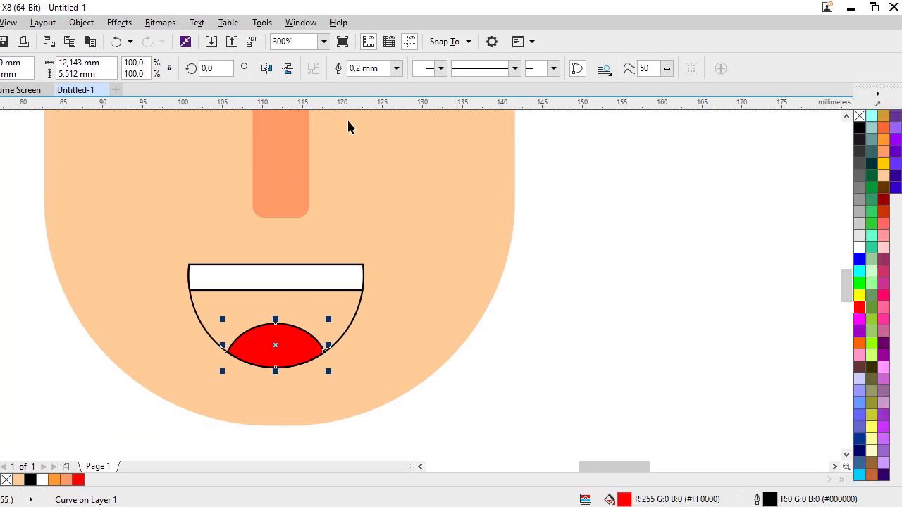
{"action": "left_click", "coordinate": [396, 68]}
{"action": "left_click", "coordinate": [370, 79]}
Remove the outline of the mouth shape and fill it with black (#000000).
{"action": "left_click", "coordinate": [356, 321]}
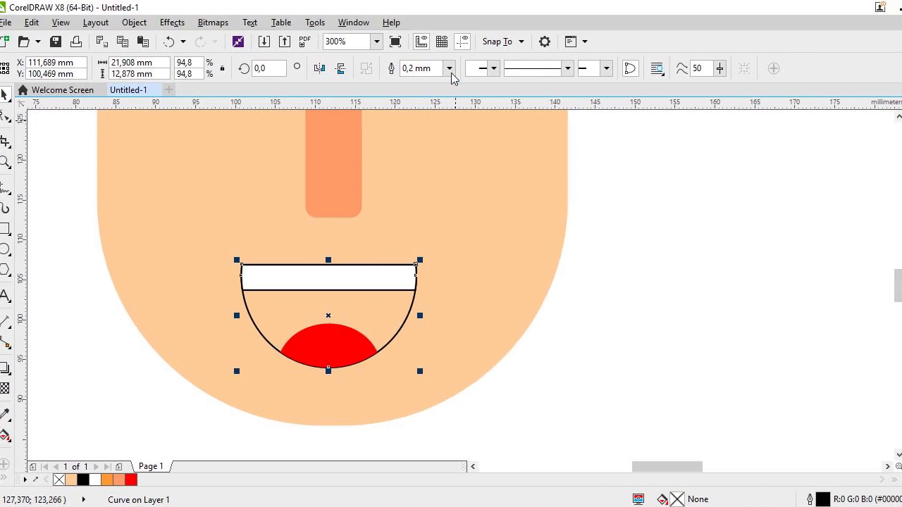
{"action": "left_click", "coordinate": [396, 67]}
{"action": "left_click", "coordinate": [384, 82]}
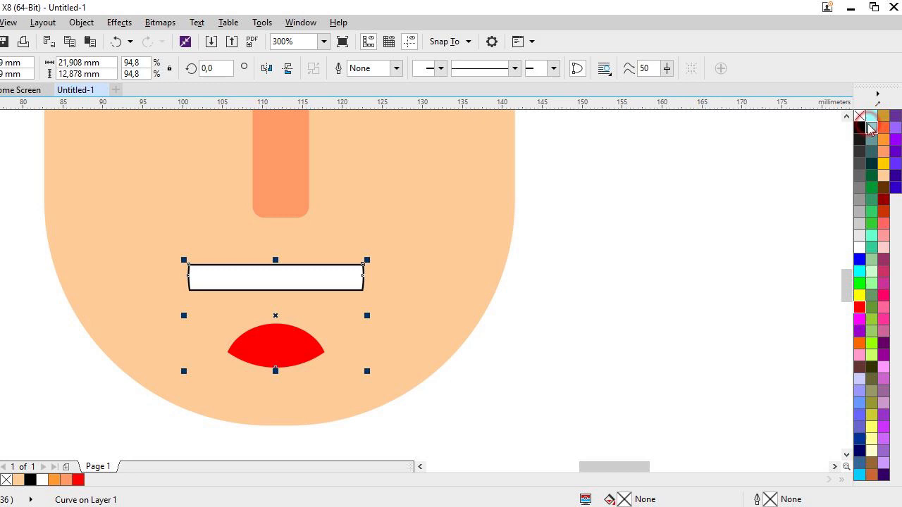
{"action": "left_click", "coordinate": [859, 126]}
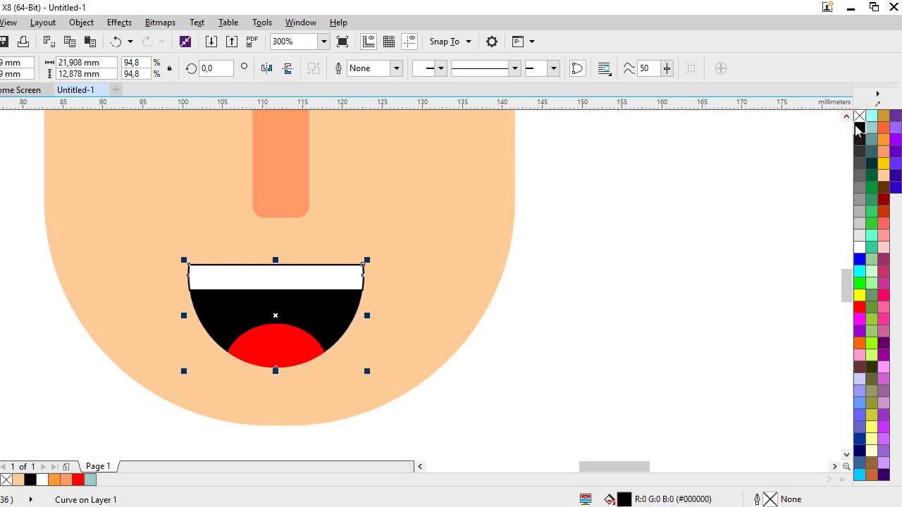
Remove the outline of the white teeth shape in the mouth.
{"action": "left_click", "coordinate": [303, 274]}
{"action": "left_click", "coordinate": [396, 67]}
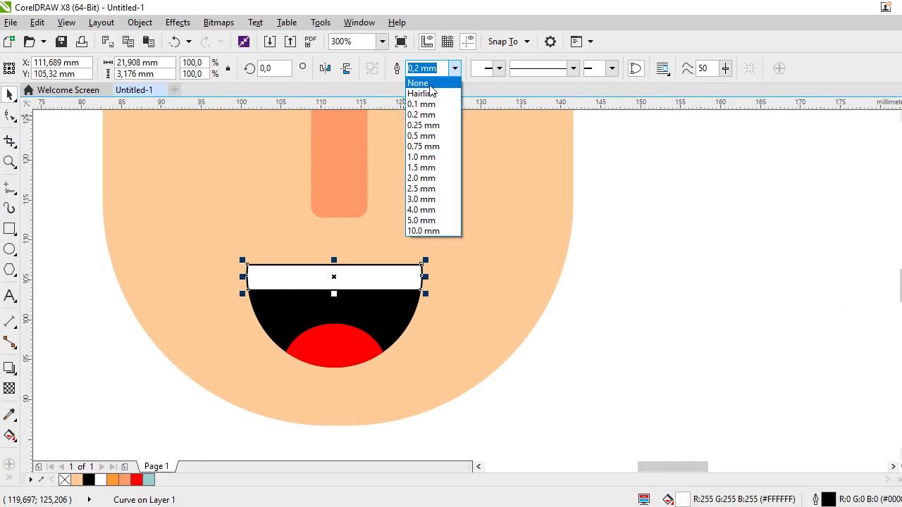
{"action": "left_click", "coordinate": [427, 84]}
{"action": "scroll", "coordinate": [409, 206], "scroll_direction": "down", "scroll_amount": 2}
{"action": "left_click", "coordinate": [469, 175]}
{"action": "scroll", "coordinate": [470, 174], "scroll_direction": "down", "scroll_amount": 1}
{"action": "scroll", "coordinate": [466, 156], "scroll_direction": "up", "scroll_amount": 2}
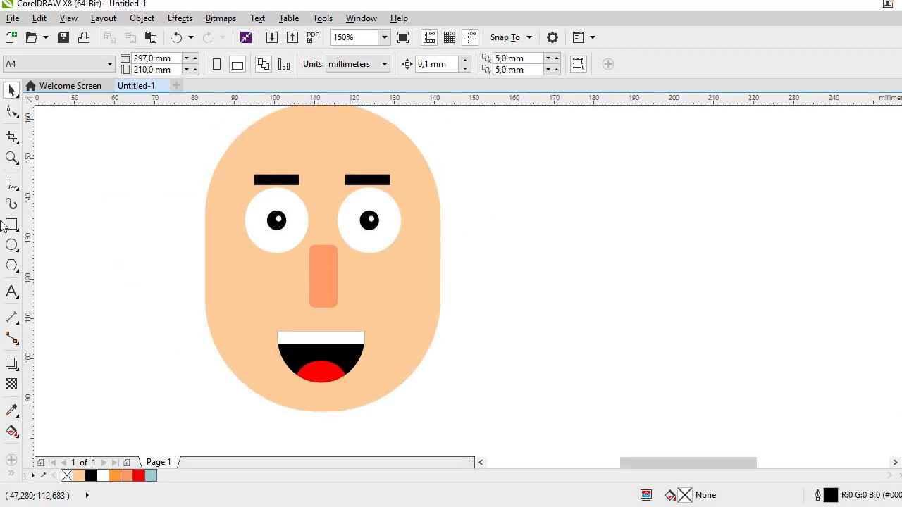
Draw a rectangle with corners rounded about 5 mm, and size it to about 12 × 20 mm against the head's left side as an ear.
{"action": "key", "text": "F6"}
{"action": "left_click_drag", "start_coordinate": [92, 181], "coordinate": [154, 256]}
{"action": "left_click", "coordinate": [9, 114]}
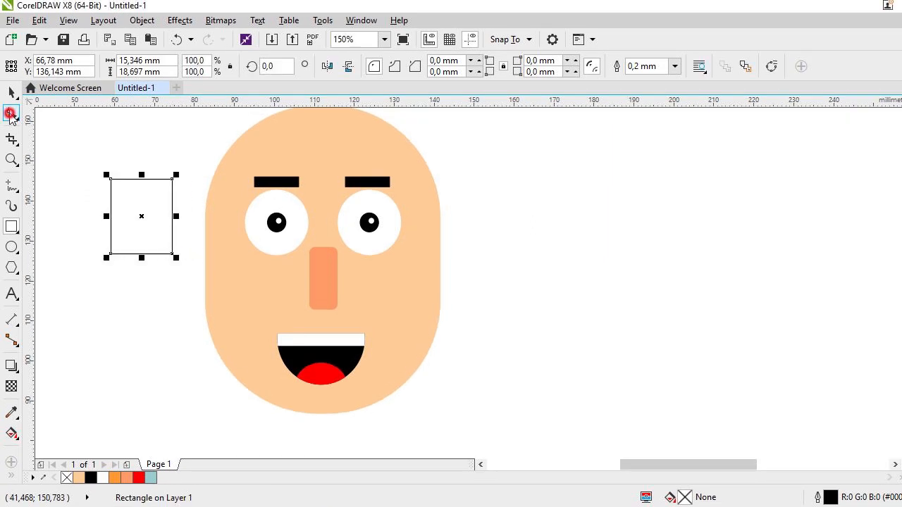
{"action": "left_click_drag", "start_coordinate": [159, 193], "coordinate": [193, 233]}
{"action": "left_click", "coordinate": [11, 92]}
{"action": "left_click_drag", "start_coordinate": [192, 195], "coordinate": [195, 228]}
{"action": "mouse_move", "coordinate": [169, 258]}
{"action": "left_mouse_down"}
{"action": "mouse_move", "coordinate": [157, 254]}
{"action": "mouse_move", "coordinate": [157, 270]}
{"action": "left_mouse_up"}
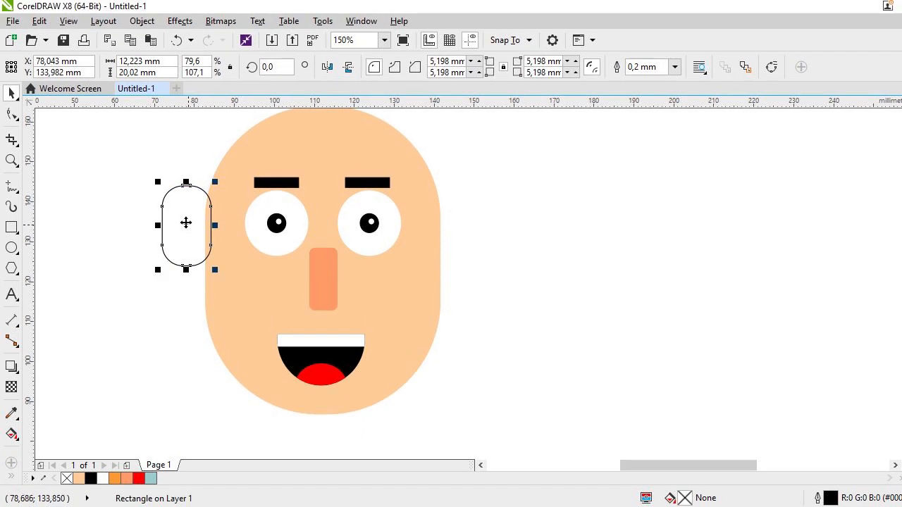
Duplicate the ear shape in place and scale the copy about its centre to about 7 × 12 mm as the inner ear.
{"action": "right_click", "coordinate": [193, 244]}
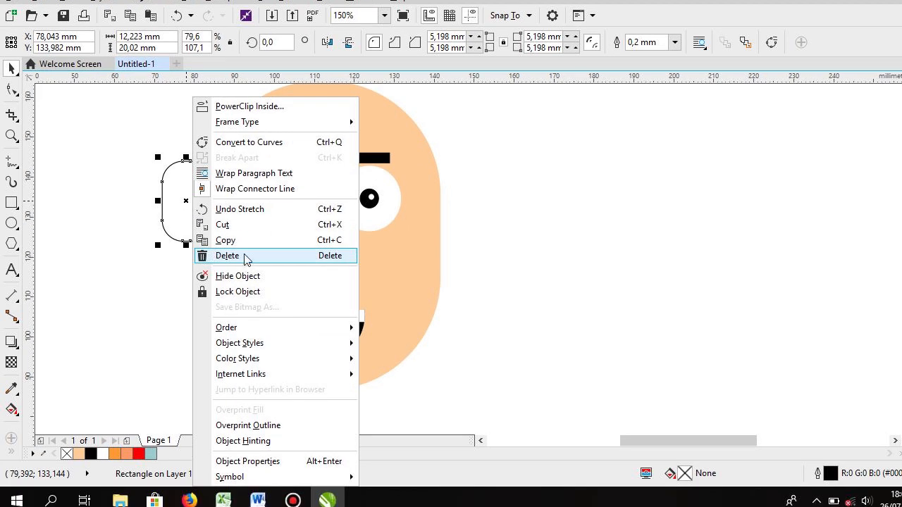
{"action": "left_click", "coordinate": [244, 263]}
{"action": "right_click", "coordinate": [569, 264]}
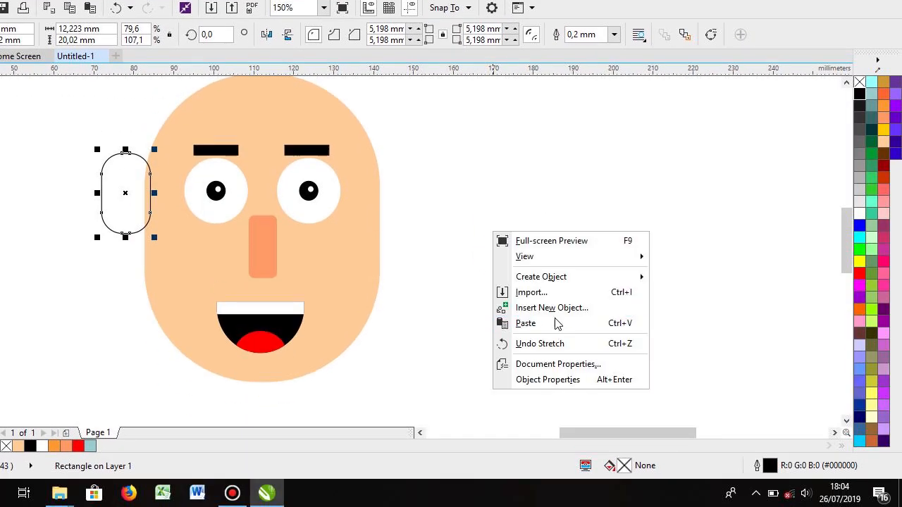
{"action": "left_click", "coordinate": [608, 358]}
{"action": "key", "text": "Caps_Lock"}
{"action": "left_click_drag", "start_coordinate": [215, 247], "coordinate": [203, 239]}
{"action": "key", "text": "Caps_Lock"}
{"action": "key", "text": "Escape"}
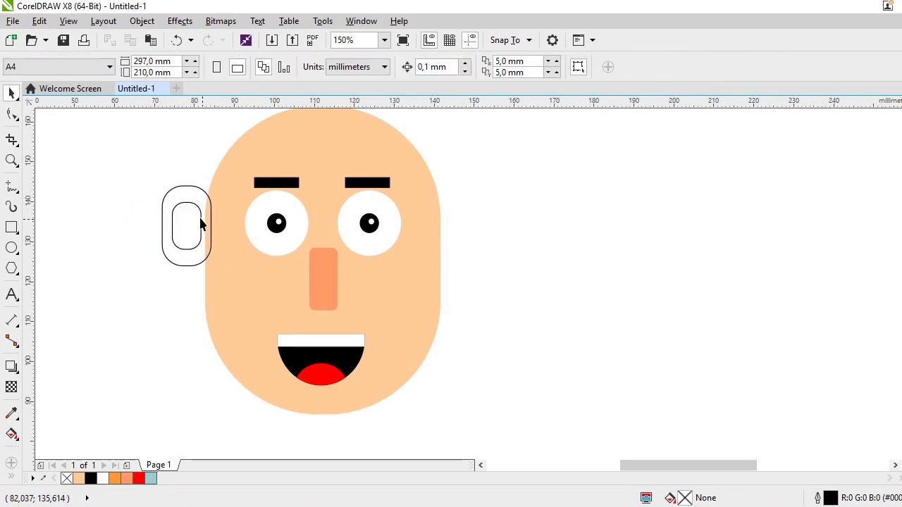
Fill the inner ear with #FF9966 and the outer ear with the head's peach colour, and remove both outlines.
{"action": "left_click", "coordinate": [201, 224]}
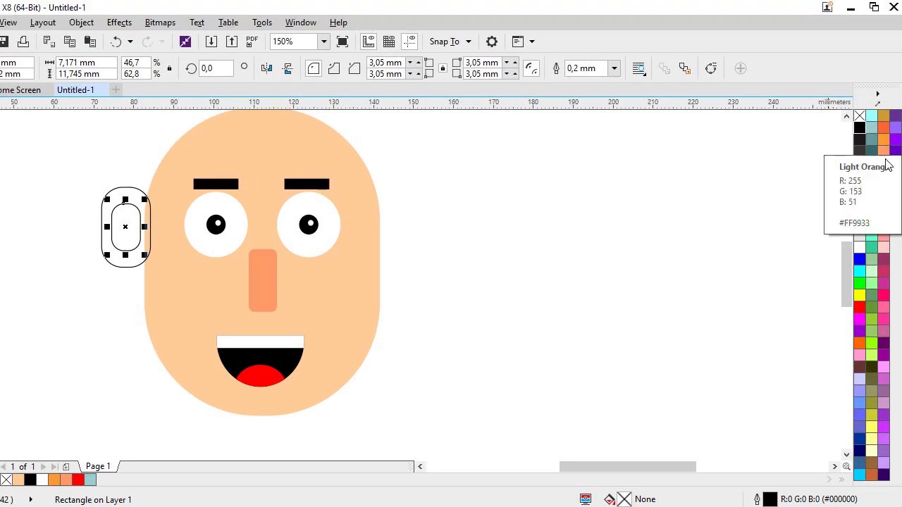
{"action": "left_click", "coordinate": [884, 151]}
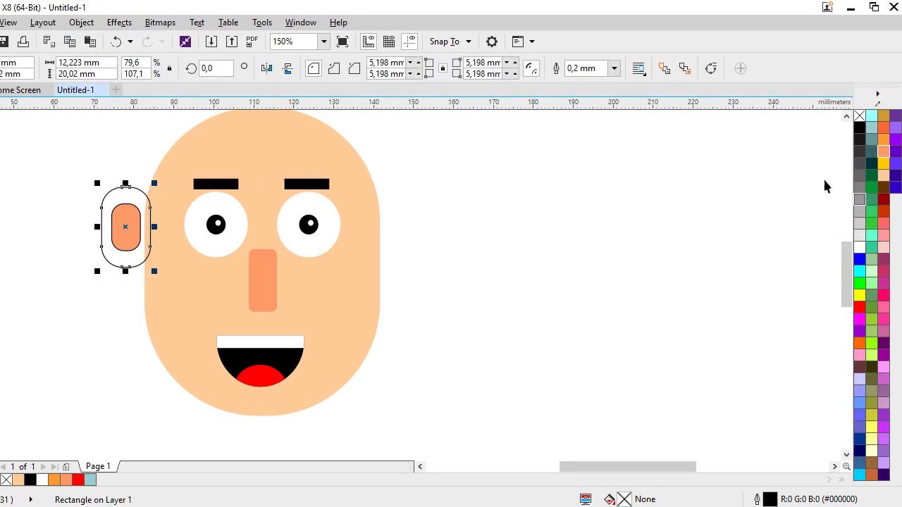
{"action": "left_click", "coordinate": [883, 174]}
{"action": "left_click_drag", "start_coordinate": [134, 145], "coordinate": [224, 282]}
{"action": "left_click", "coordinate": [603, 69]}
{"action": "left_click", "coordinate": [583, 82]}
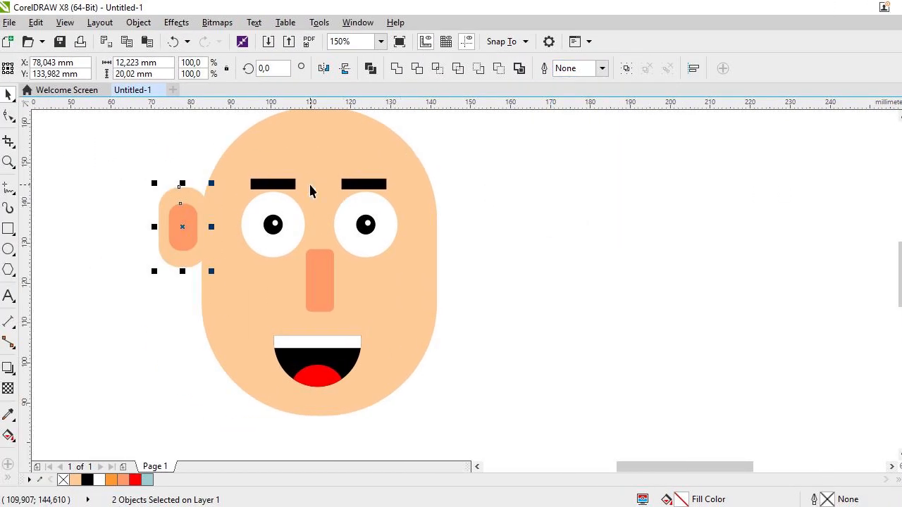
Move both ear shapes so they overlap the head's left edge, and send them behind the head.
{"action": "mouse_move", "coordinate": [199, 226]}
{"action": "left_mouse_down"}
{"action": "mouse_move", "coordinate": [201, 249]}
{"action": "mouse_move", "coordinate": [197, 208]}
{"action": "mouse_move", "coordinate": [200, 219]}
{"action": "left_mouse_up"}
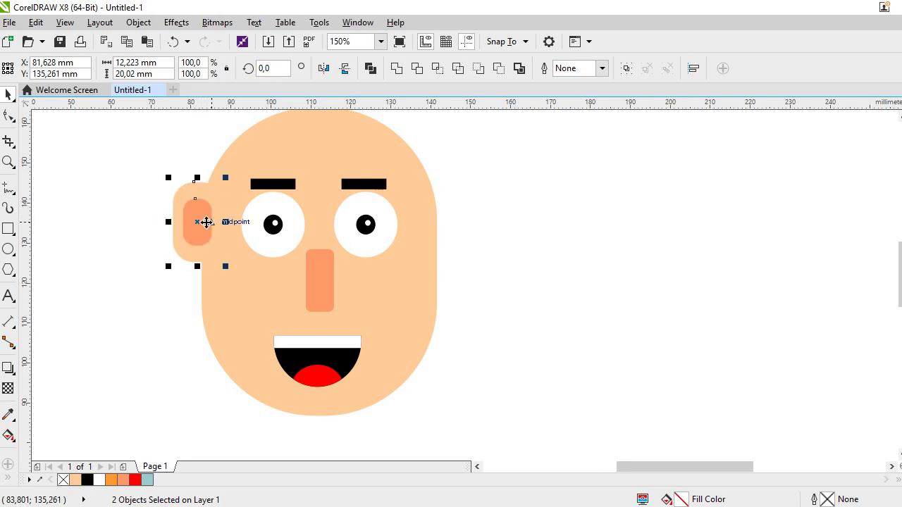
{"action": "right_click", "coordinate": [206, 222]}
{"action": "mouse_move", "coordinate": [234, 368]}
{"action": "left_click", "coordinate": [459, 322]}
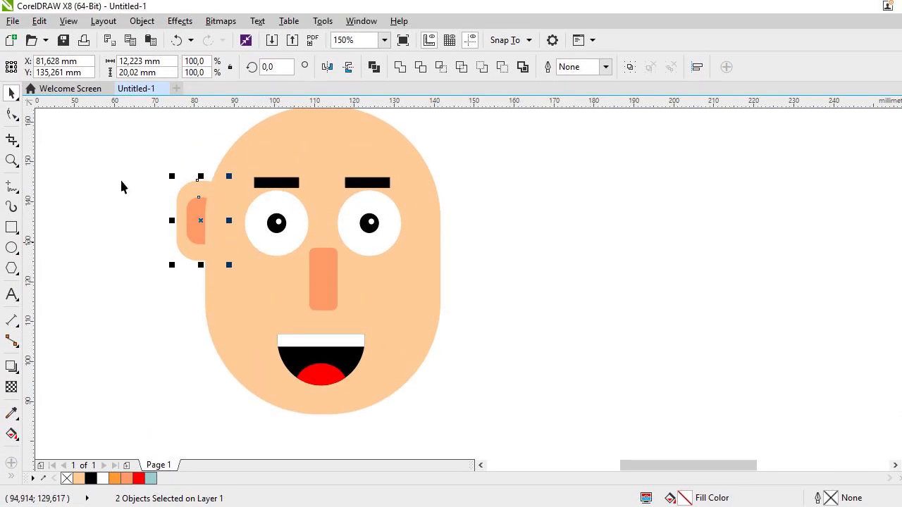
Copy the left ear, place the duplicate on the opposite side of the head at the same height, and send it behind the head.
{"action": "right_click", "coordinate": [202, 223]}
{"action": "left_click", "coordinate": [248, 266]}
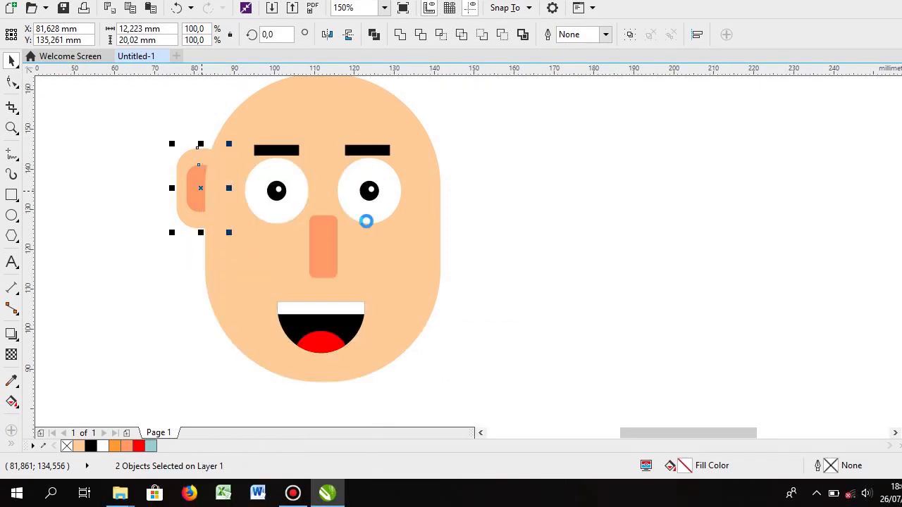
{"action": "right_click", "coordinate": [443, 176]}
{"action": "left_click", "coordinate": [467, 265]}
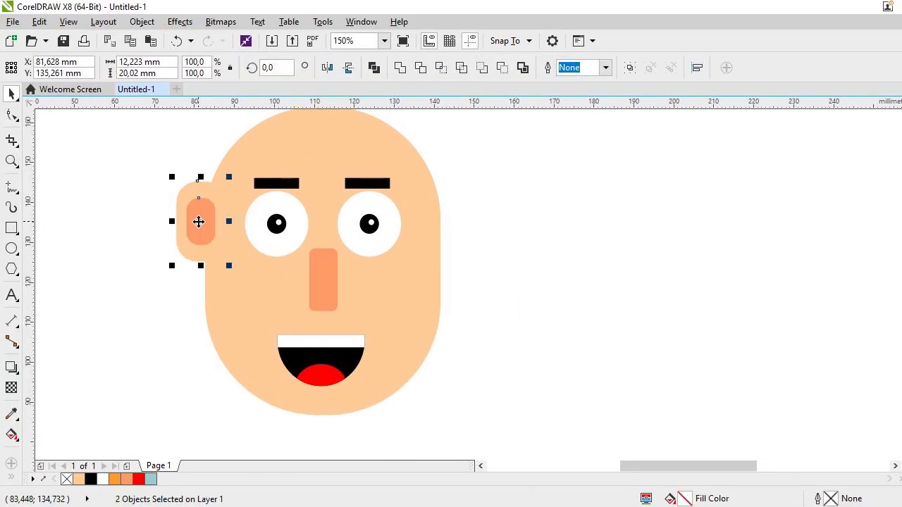
{"action": "left_click_drag", "start_coordinate": [199, 222], "coordinate": [449, 208]}
{"action": "right_click", "coordinate": [444, 209]}
{"action": "mouse_move", "coordinate": [489, 377]}
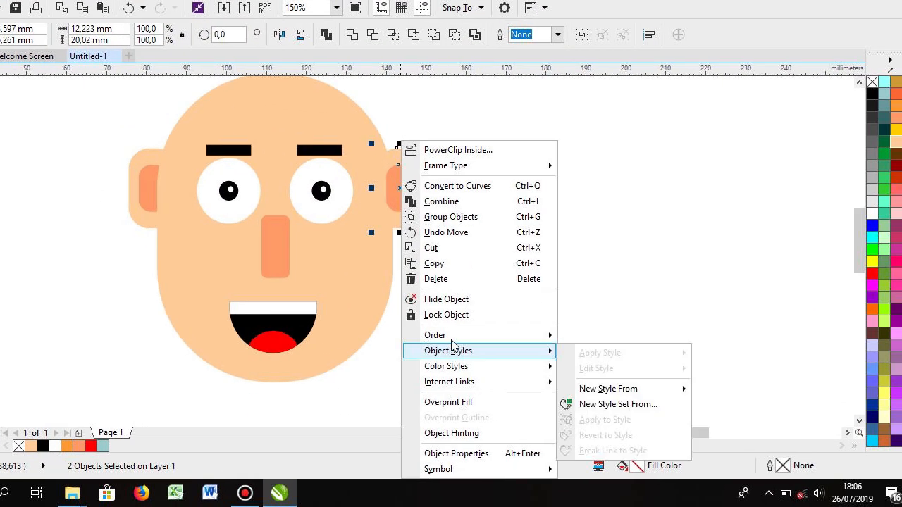
{"action": "mouse_move", "coordinate": [455, 336]}
{"action": "left_click", "coordinate": [578, 350]}
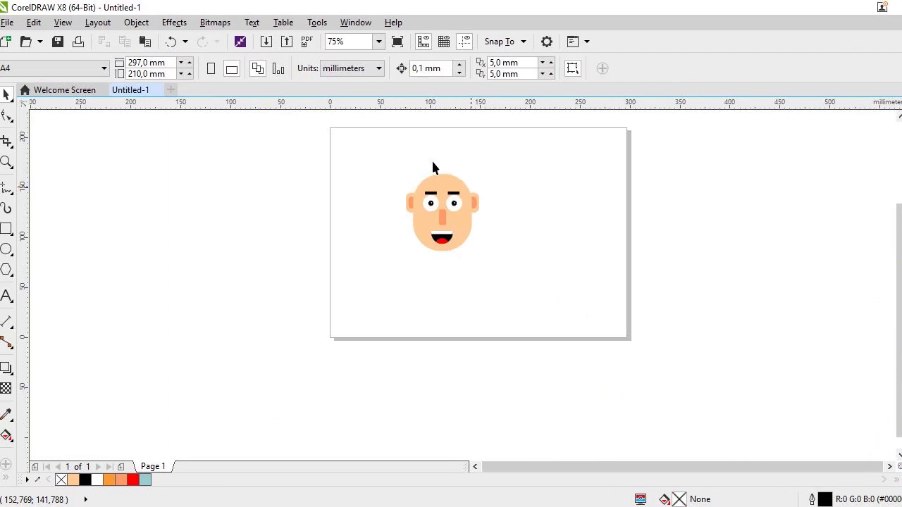
Stretch the head shape upward from its top edge to make the forehead taller.
{"action": "scroll", "coordinate": [432, 167], "scroll_direction": "up", "scroll_amount": 4}
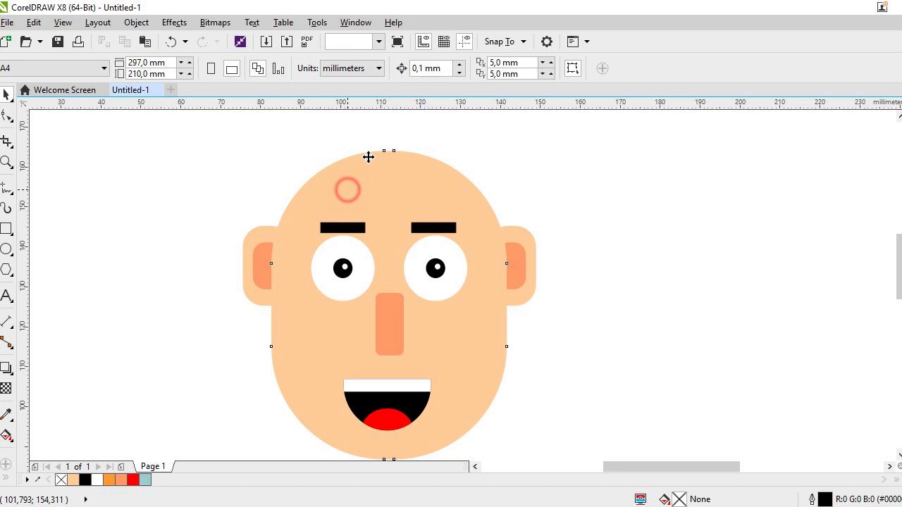
{"action": "left_click_drag", "start_coordinate": [392, 148], "coordinate": [392, 130]}
{"action": "scroll", "coordinate": [480, 200], "scroll_direction": "down", "scroll_amount": 2}
{"action": "left_click", "coordinate": [507, 217]}
{"action": "scroll", "coordinate": [513, 215], "scroll_direction": "up", "scroll_amount": 1}
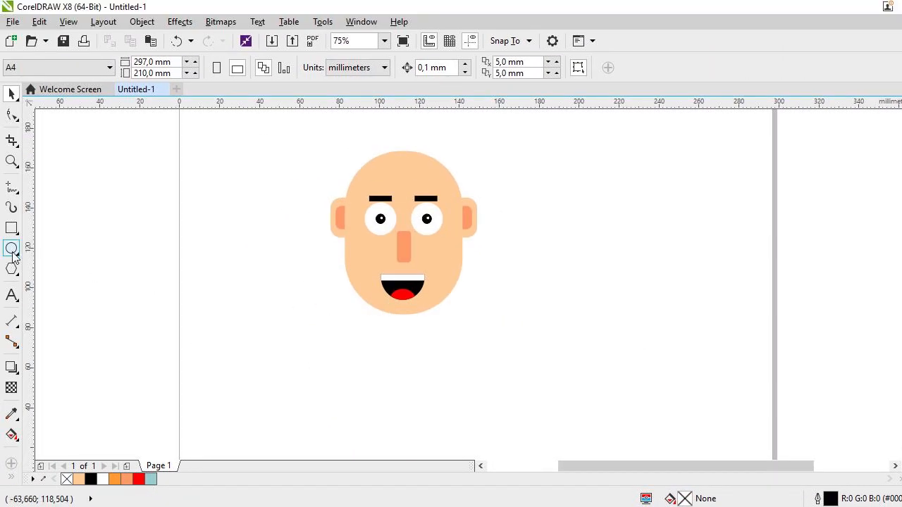
Draw a rectangle about 19 × 23 mm from just below the mouth past the chin as the neck.
{"action": "left_click", "coordinate": [11, 229]}
{"action": "scroll", "coordinate": [358, 181], "scroll_direction": "down", "scroll_amount": 1}
{"action": "scroll", "coordinate": [359, 181], "scroll_direction": "up", "scroll_amount": 1}
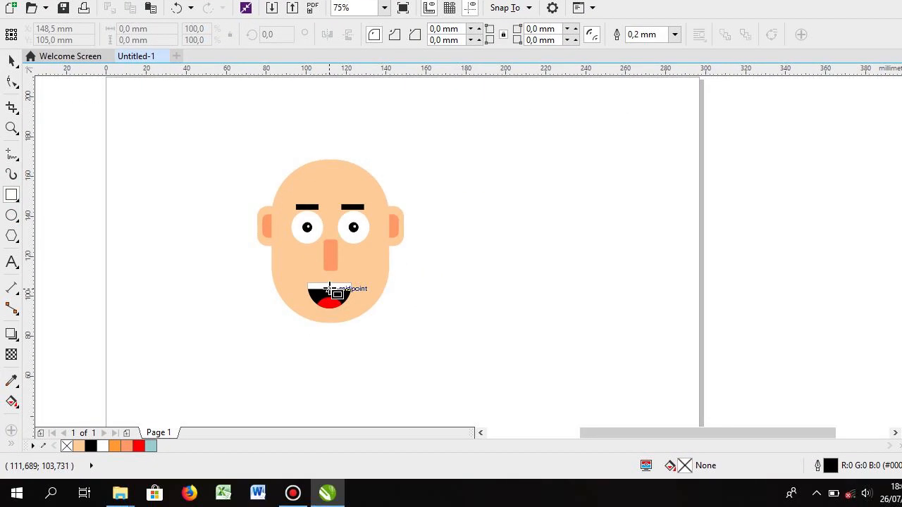
{"action": "scroll", "coordinate": [328, 321], "scroll_direction": "up", "scroll_amount": 2}
{"action": "mouse_move", "coordinate": [292, 315]}
{"action": "left_mouse_down"}
{"action": "mouse_move", "coordinate": [364, 378]}
{"action": "mouse_move", "coordinate": [370, 419]}
{"action": "mouse_move", "coordinate": [377, 374]}
{"action": "left_mouse_up"}
{"action": "scroll", "coordinate": [379, 374], "scroll_direction": "down", "scroll_amount": 2}
{"action": "scroll", "coordinate": [378, 374], "scroll_direction": "up", "scroll_amount": 2}
Round the neck rectangle's corners to a radius of about 7 mm.
{"action": "left_click", "coordinate": [11, 60]}
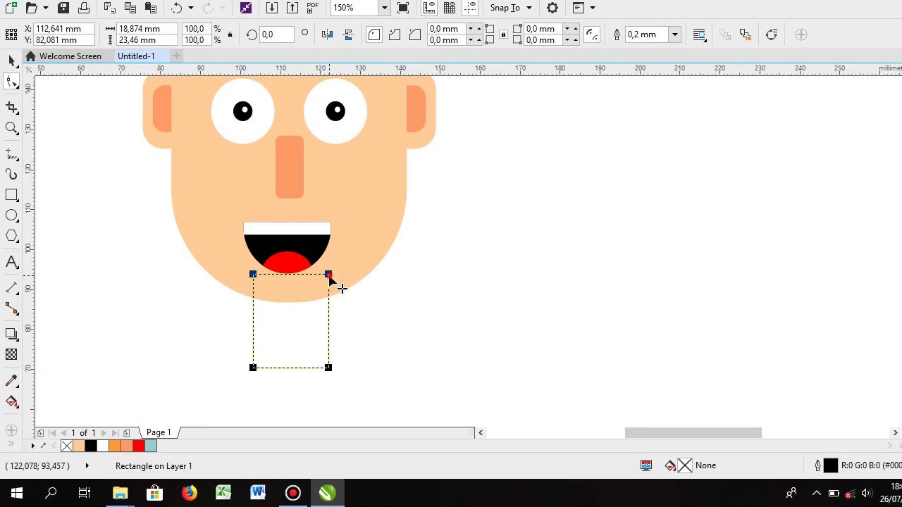
{"action": "left_click_drag", "start_coordinate": [328, 302], "coordinate": [325, 325]}
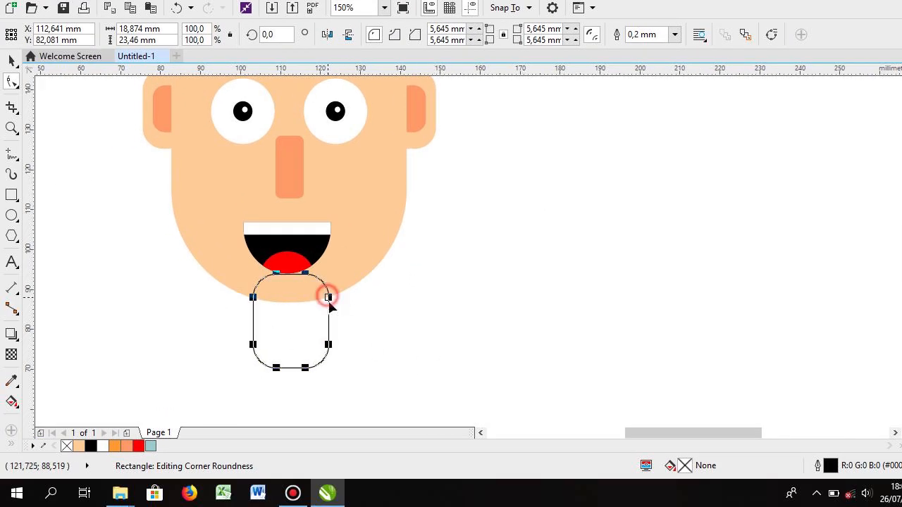
{"action": "left_click_drag", "start_coordinate": [328, 300], "coordinate": [330, 305]}
{"action": "left_click", "coordinate": [11, 62]}
{"action": "scroll", "coordinate": [287, 248], "scroll_direction": "down", "scroll_amount": 1}
{"action": "scroll", "coordinate": [312, 268], "scroll_direction": "up", "scroll_amount": 1}
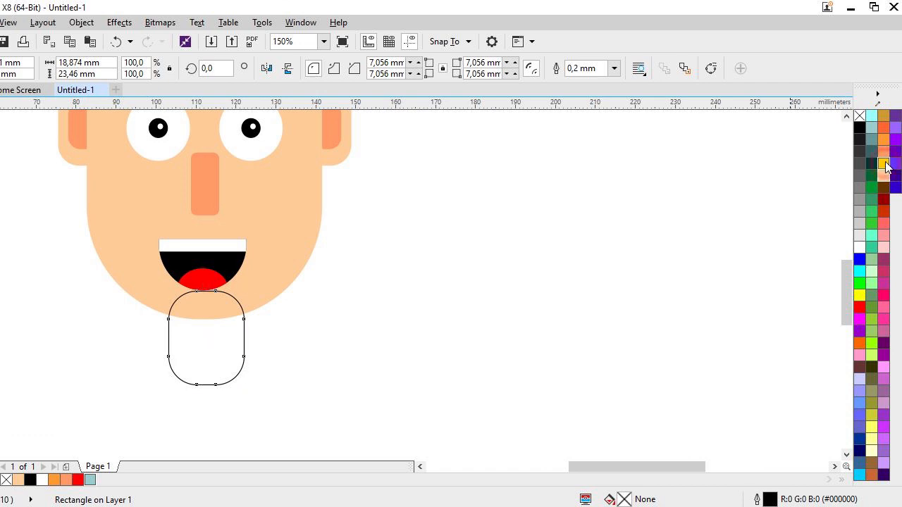
Fill the neck with #FF9966 and remove its outline.
{"action": "left_click", "coordinate": [884, 164]}
{"action": "left_click", "coordinate": [886, 150]}
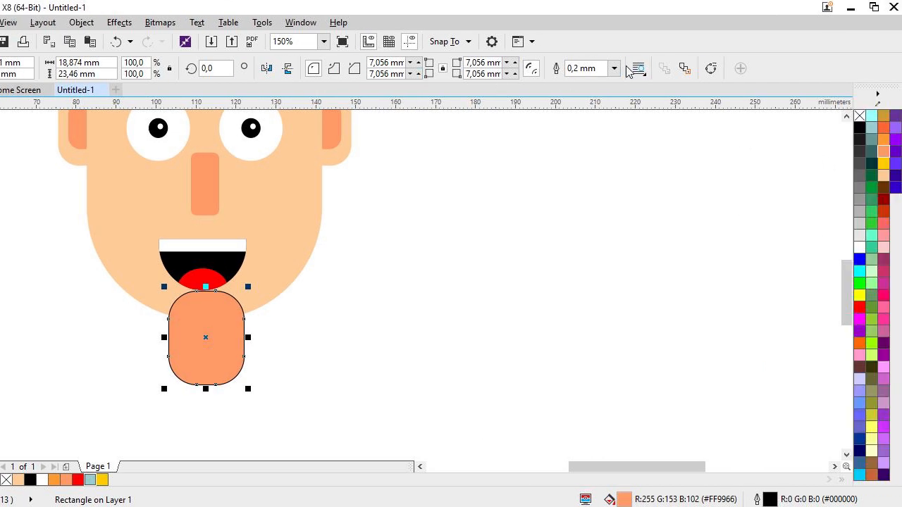
{"action": "left_click", "coordinate": [614, 68]}
{"action": "left_click", "coordinate": [589, 86]}
Shift the neck slightly to centre it under the mouth and stretch its height to about 28 mm.
{"action": "scroll", "coordinate": [338, 222], "scroll_direction": "down", "scroll_amount": 1}
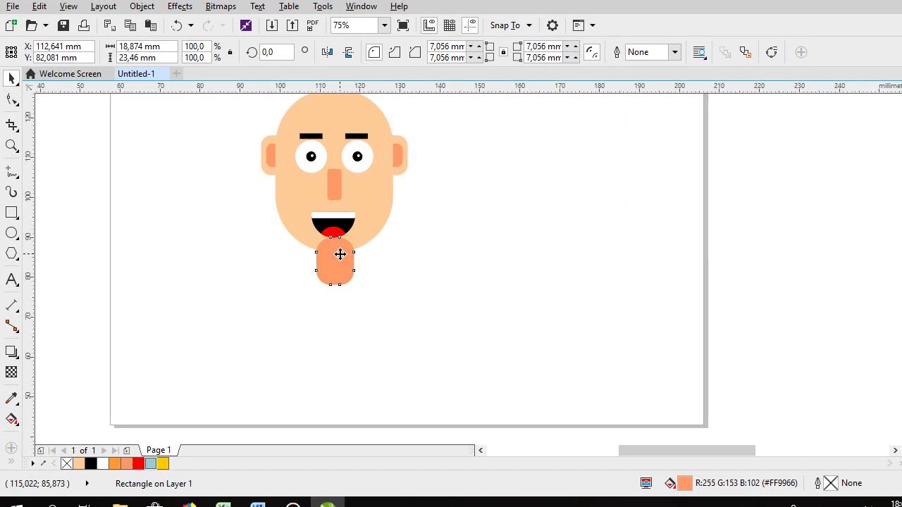
{"action": "scroll", "coordinate": [281, 268], "scroll_direction": "up", "scroll_amount": 1}
{"action": "mouse_move", "coordinate": [333, 300]}
{"action": "left_mouse_down"}
{"action": "mouse_move", "coordinate": [335, 323]}
{"action": "mouse_move", "coordinate": [333, 247]}
{"action": "mouse_move", "coordinate": [326, 304]}
{"action": "left_mouse_up"}
{"action": "scroll", "coordinate": [347, 223], "scroll_direction": "down", "scroll_amount": 1}
Send the neck behind the head.
{"action": "right_click", "coordinate": [347, 223]}
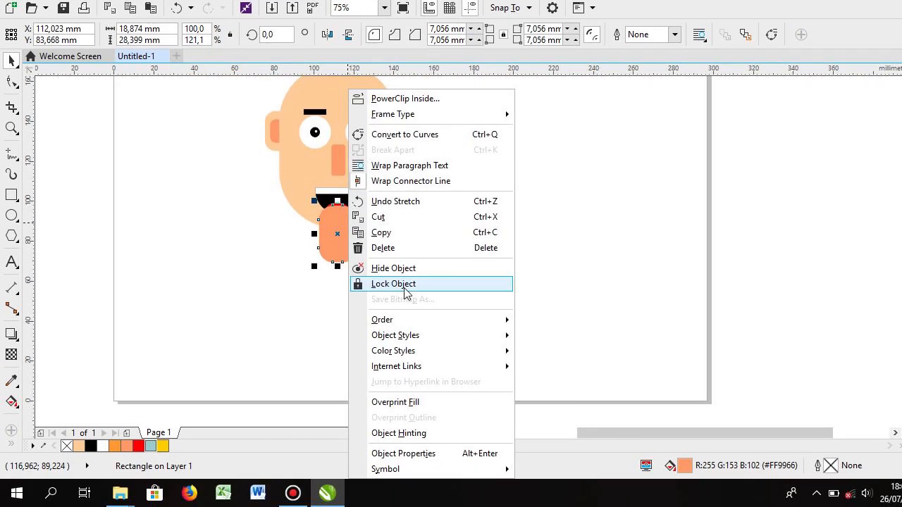
{"action": "mouse_move", "coordinate": [407, 321]}
{"action": "left_click", "coordinate": [594, 338]}
{"action": "scroll", "coordinate": [348, 223], "scroll_direction": "down", "scroll_amount": 1}
{"action": "scroll", "coordinate": [348, 221], "scroll_direction": "up", "scroll_amount": 1}
{"action": "key", "text": "Escape"}
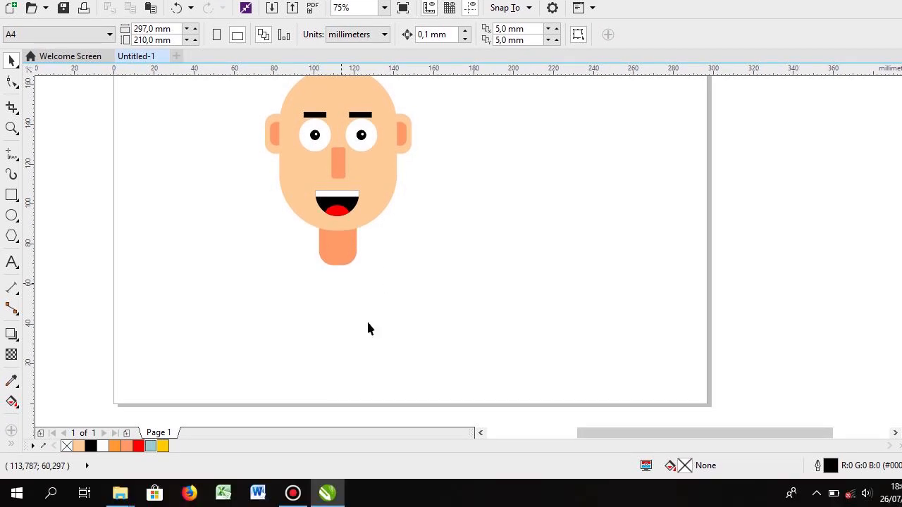
Draw a torso rectangle about 58 × 73 mm overlapping the neck's lower end, and widen it to about 62 mm.
{"action": "left_click", "coordinate": [11, 247]}
{"action": "left_click", "coordinate": [11, 226]}
{"action": "left_click_drag", "start_coordinate": [306, 285], "coordinate": [423, 431]}
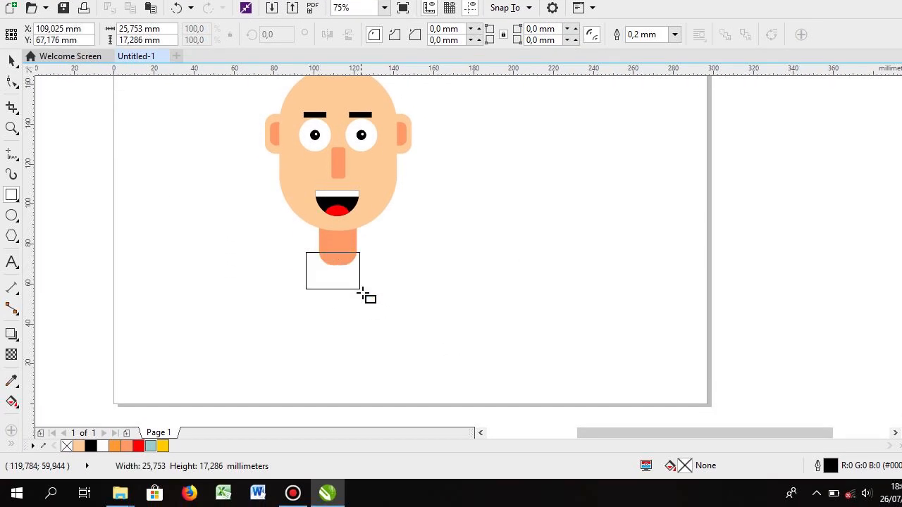
{"action": "left_click", "coordinate": [11, 93]}
{"action": "left_click_drag", "start_coordinate": [363, 355], "coordinate": [346, 350]}
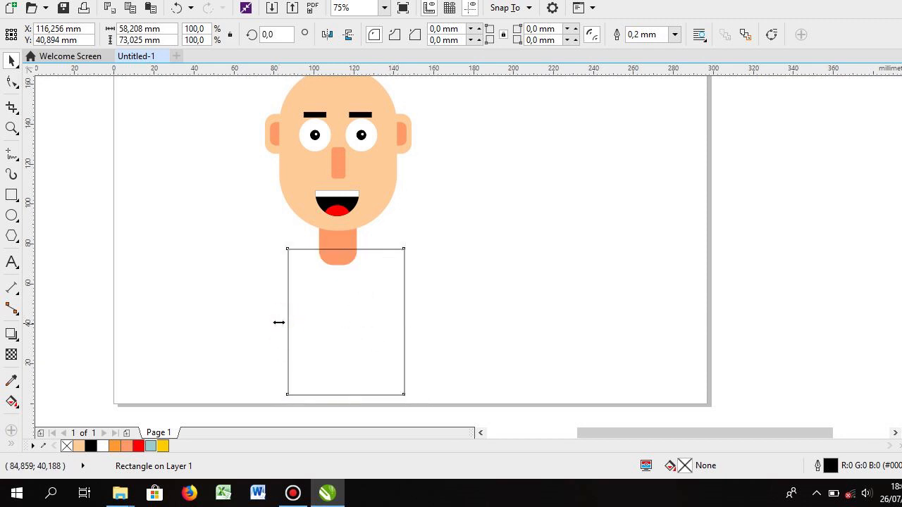
{"action": "left_click_drag", "start_coordinate": [279, 323], "coordinate": [277, 323]}
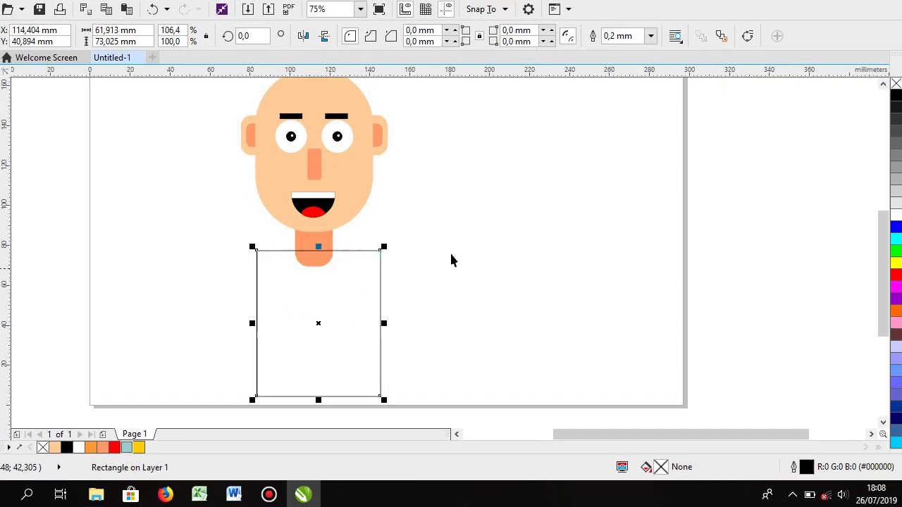
Round the torso rectangle's corners to a radius of about 8.3 mm.
{"action": "left_click", "coordinate": [11, 81]}
{"action": "left_click_drag", "start_coordinate": [405, 250], "coordinate": [387, 257]}
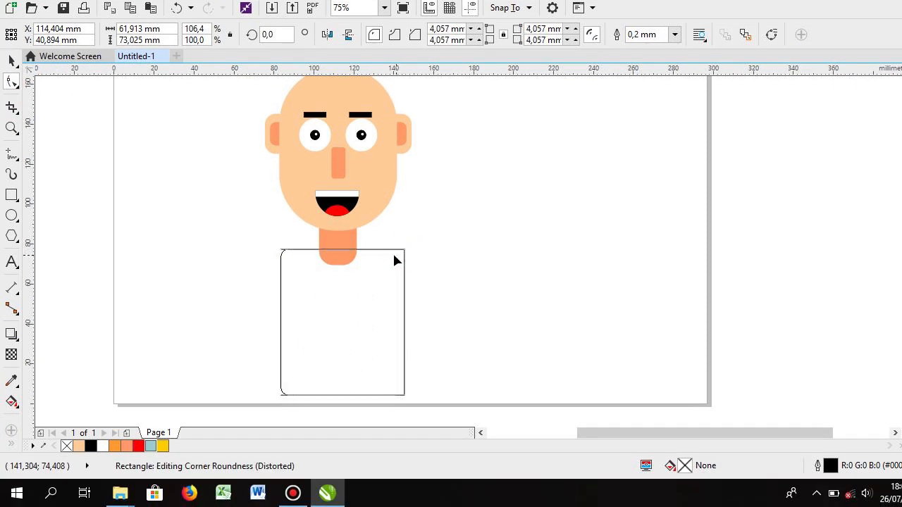
{"action": "left_click", "coordinate": [11, 62]}
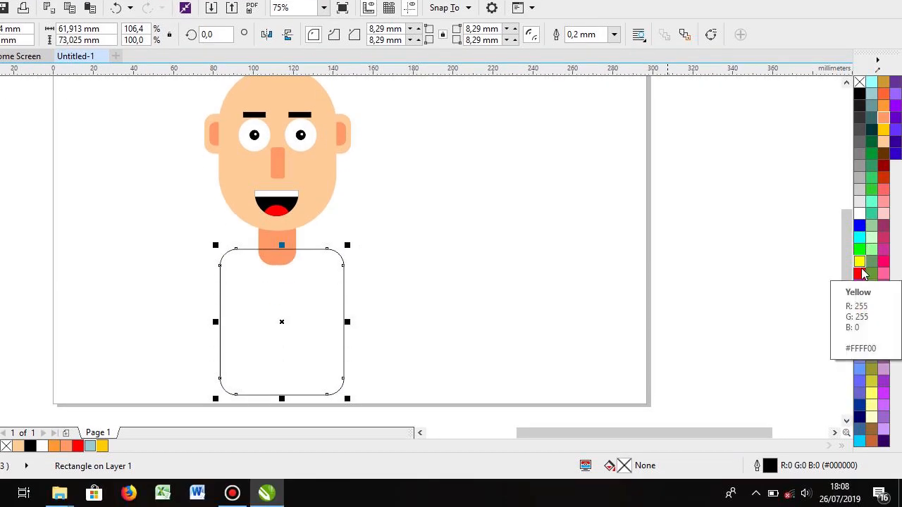
Fill the torso with red (#FF0000) and send it behind the neck.
{"action": "left_click", "coordinate": [860, 308]}
{"action": "right_click", "coordinate": [278, 313]}
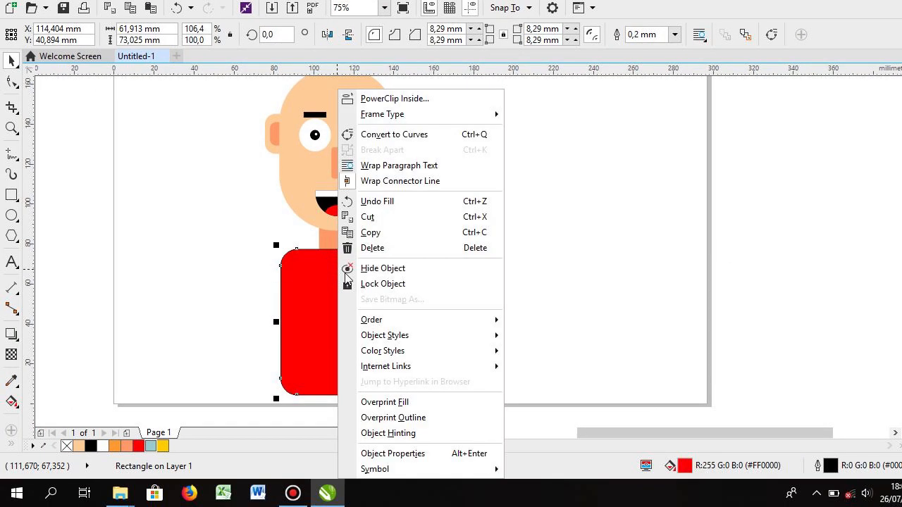
{"action": "mouse_move", "coordinate": [394, 320]}
{"action": "left_click", "coordinate": [578, 336]}
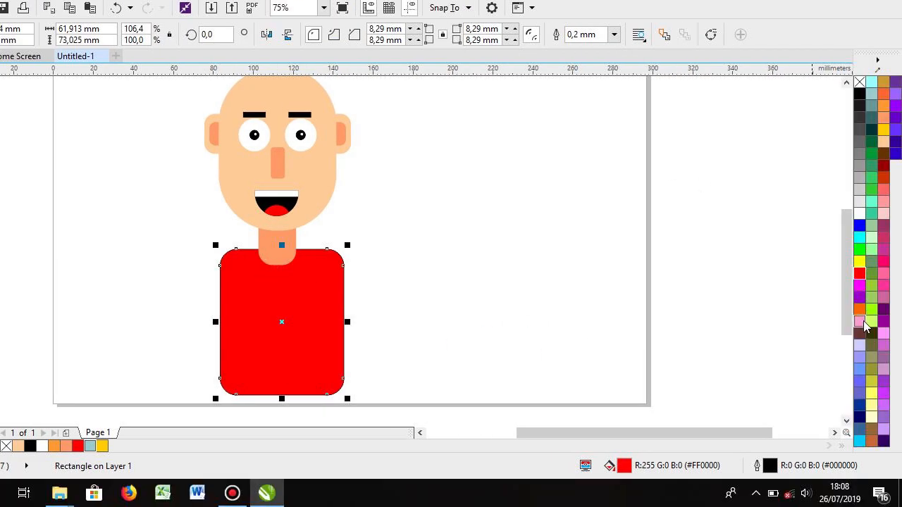
Change the torso's fill to orange (#FF6600) and remove its outline.
{"action": "left_click", "coordinate": [860, 309]}
{"action": "left_click", "coordinate": [615, 36]}
{"action": "left_click", "coordinate": [581, 47]}
{"action": "scroll", "coordinate": [320, 282], "scroll_direction": "up", "scroll_amount": 1}
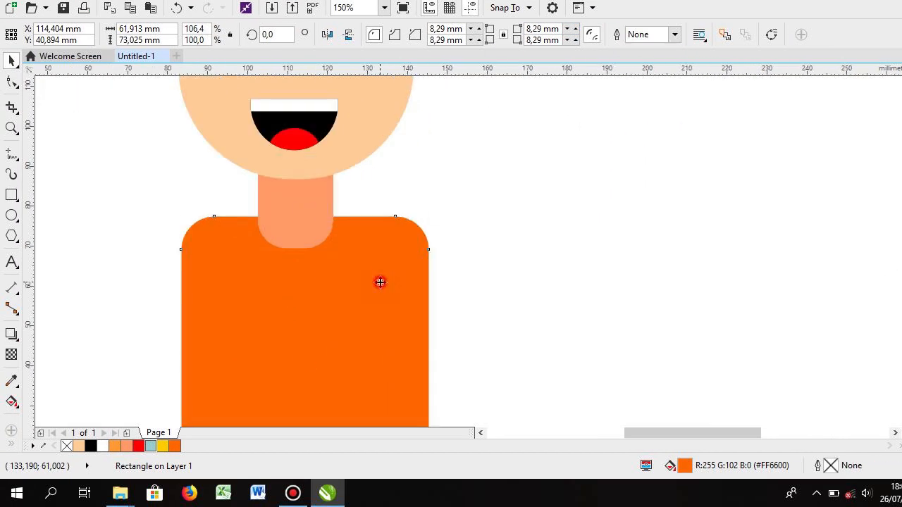
Move the orange torso sideways to centre it beneath the neck.
{"action": "left_click_drag", "start_coordinate": [381, 282], "coordinate": [366, 277]}
{"action": "scroll", "coordinate": [379, 240], "scroll_direction": "down", "scroll_amount": 1}
{"action": "scroll", "coordinate": [370, 246], "scroll_direction": "up", "scroll_amount": 1}
{"action": "left_click_drag", "start_coordinate": [370, 245], "coordinate": [384, 271]}
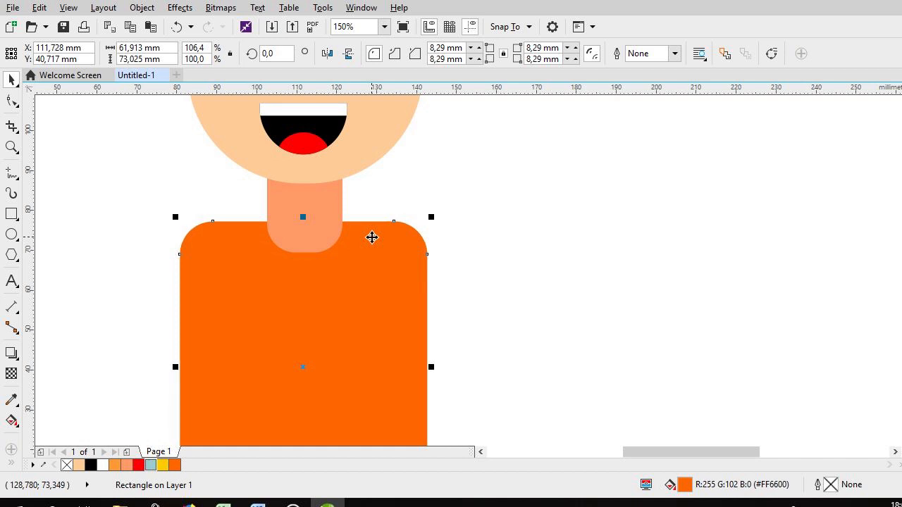
Draw an arm rectangle about 12.9 × 79.9 mm over the torso's left edge and round its corners to about 1.7 mm.
{"action": "scroll", "coordinate": [375, 238], "scroll_direction": "down", "scroll_amount": 2}
{"action": "left_click", "coordinate": [423, 204]}
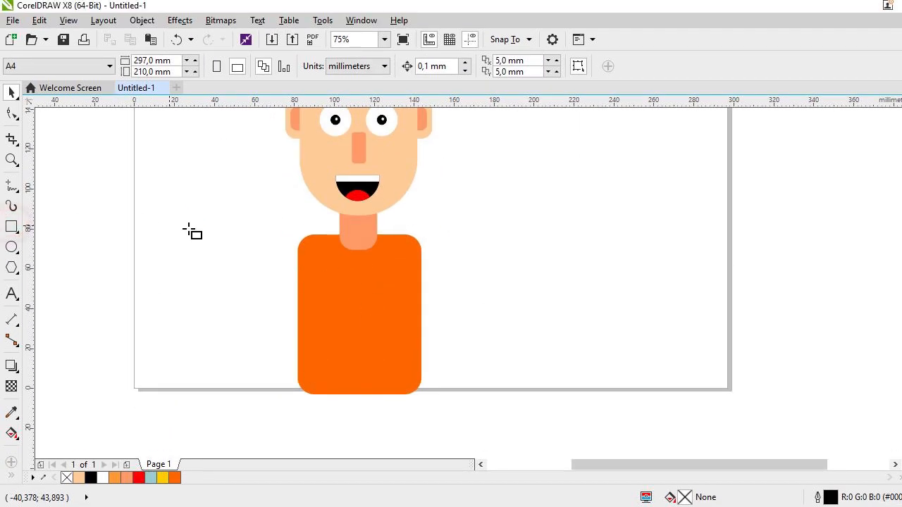
{"action": "mouse_move", "coordinate": [288, 235]}
{"action": "left_mouse_down"}
{"action": "mouse_move", "coordinate": [322, 351]}
{"action": "mouse_move", "coordinate": [313, 394]}
{"action": "left_mouse_up"}
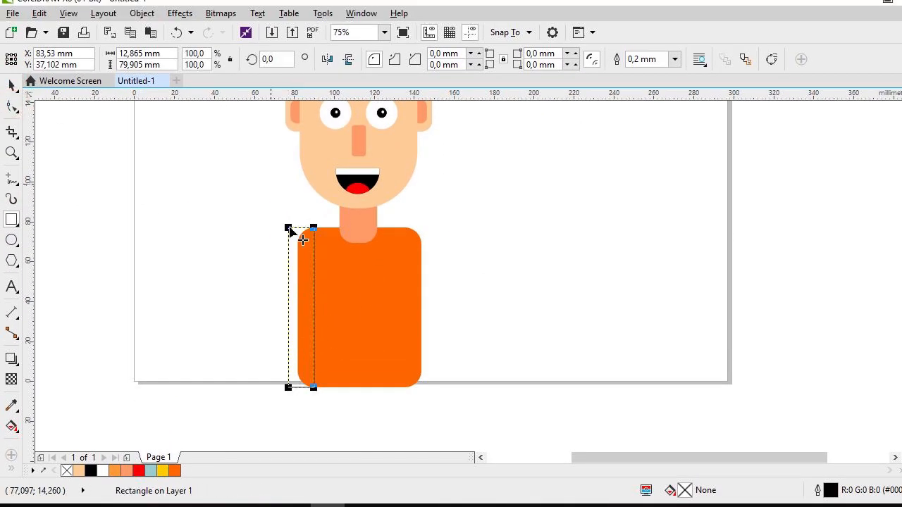
{"action": "key", "text": "F10"}
{"action": "left_click_drag", "start_coordinate": [314, 229], "coordinate": [311, 234]}
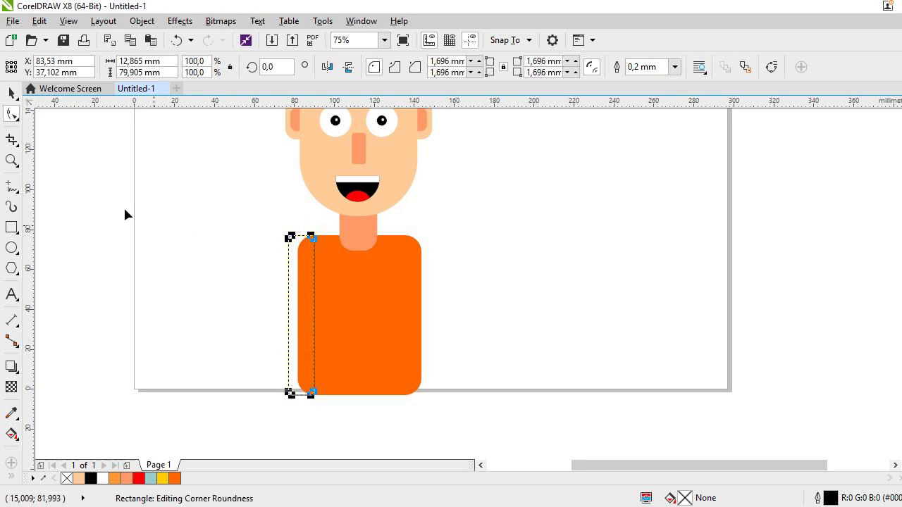
{"action": "key", "text": "space"}
Fill the arm rectangle with peach (#FFCC99) and remove its outline.
{"action": "left_click", "coordinate": [883, 175]}
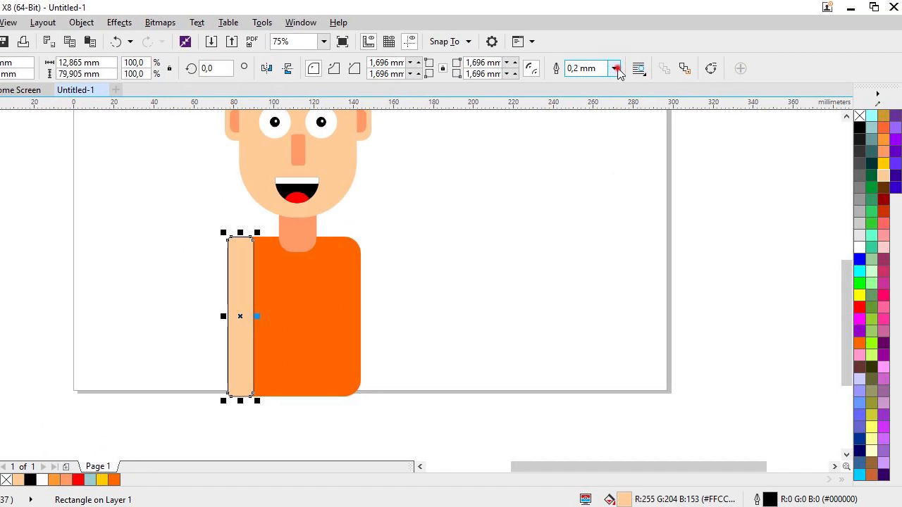
{"action": "left_click", "coordinate": [618, 69]}
{"action": "left_click", "coordinate": [586, 81]}
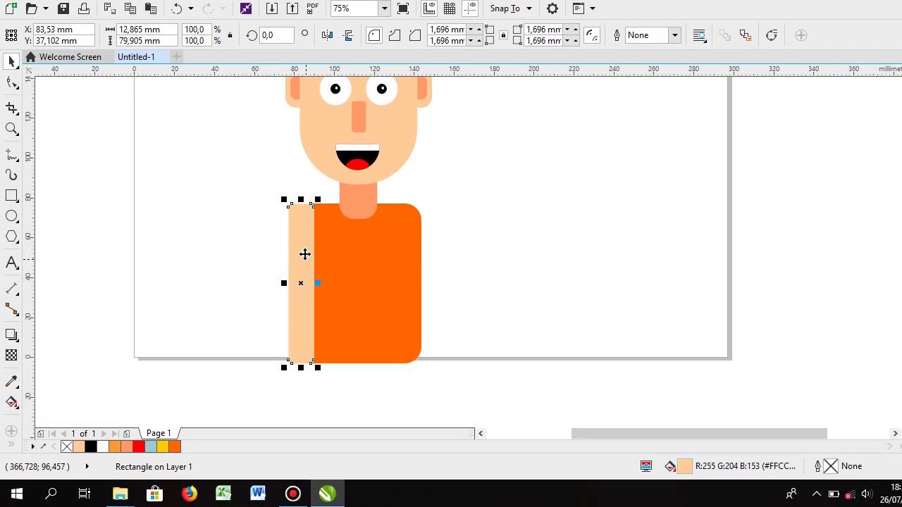
Send the peach arm to the back of the page, behind the torso.
{"action": "right_click", "coordinate": [305, 254]}
{"action": "left_click", "coordinate": [451, 269]}
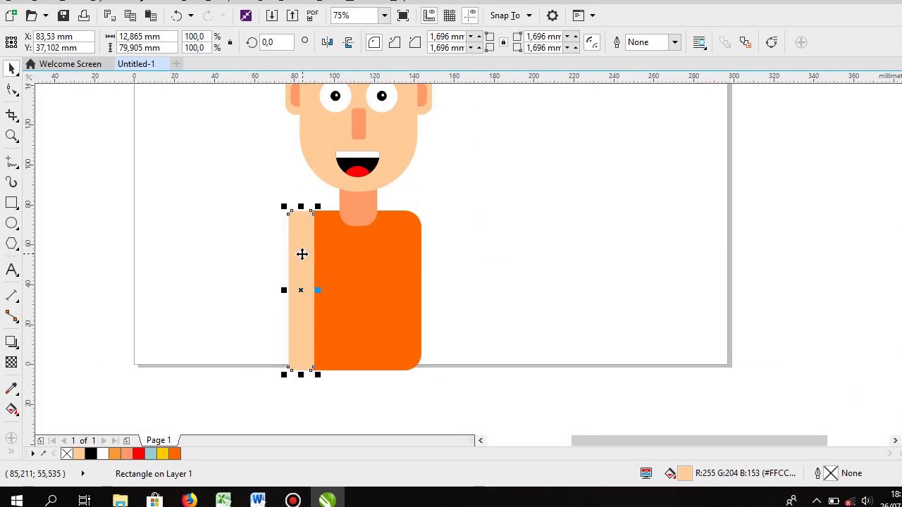
{"action": "scroll", "coordinate": [302, 255], "scroll_direction": "up", "scroll_amount": 2}
{"action": "scroll", "coordinate": [300, 254], "scroll_direction": "down", "scroll_amount": 2}
{"action": "right_click", "coordinate": [301, 254]}
{"action": "mouse_move", "coordinate": [339, 329]}
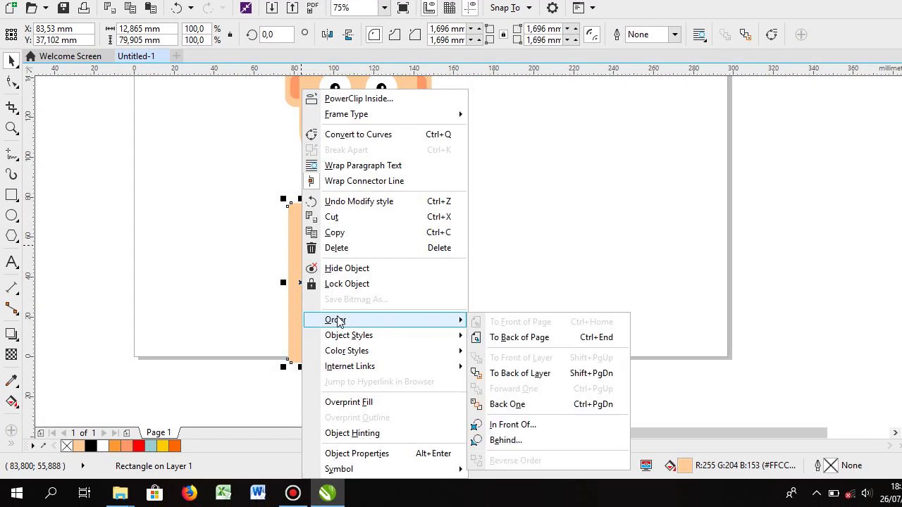
{"action": "left_click", "coordinate": [520, 337]}
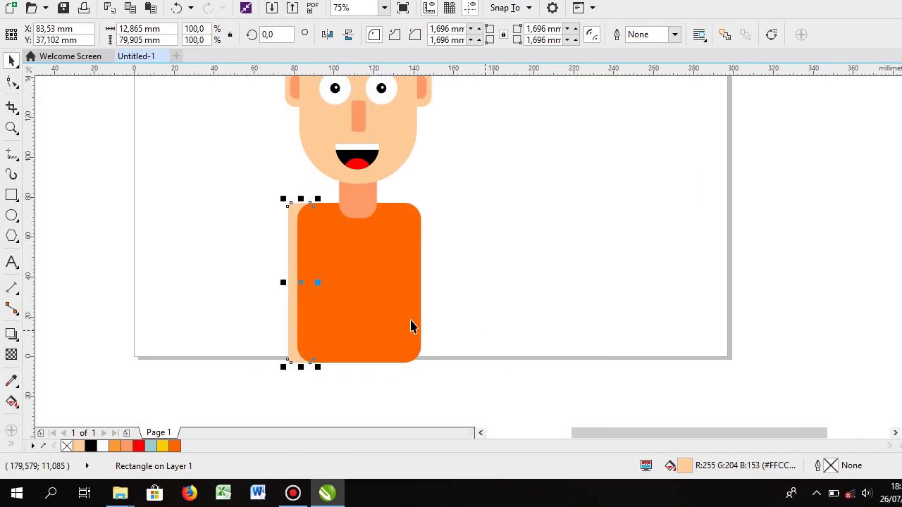
Shift the arm outward from the torso and round its corners to about 4.2 mm.
{"action": "left_click_drag", "start_coordinate": [303, 285], "coordinate": [290, 288]}
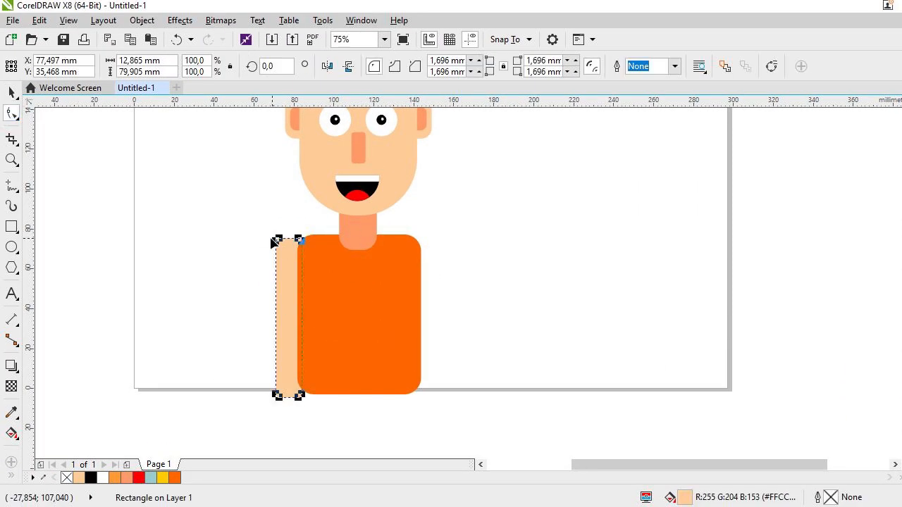
{"action": "scroll", "coordinate": [275, 242], "scroll_direction": "up", "scroll_amount": 2}
{"action": "left_click_drag", "start_coordinate": [282, 246], "coordinate": [335, 260]}
{"action": "scroll", "coordinate": [304, 235], "scroll_direction": "down", "scroll_amount": 1}
{"action": "key", "text": "space"}
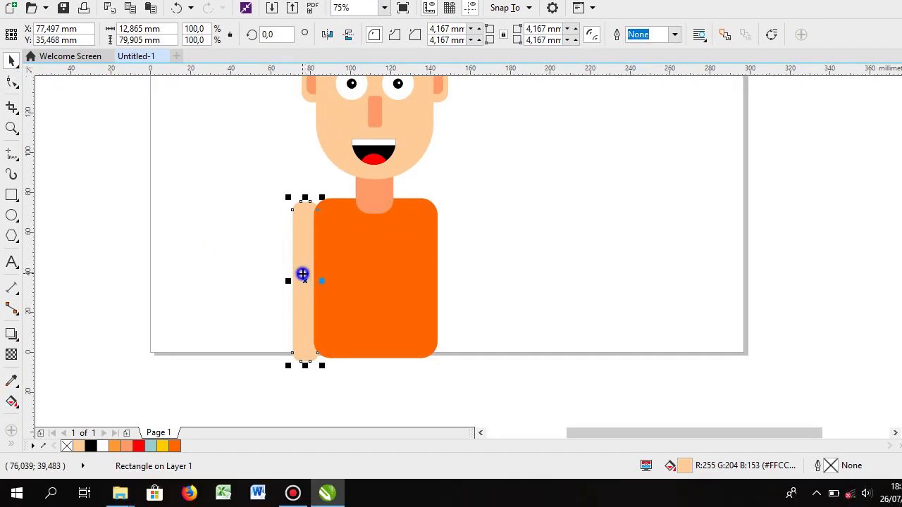
Duplicate the arm and place the copy over the torso's right edge.
{"action": "right_click", "coordinate": [301, 308]}
{"action": "left_click", "coordinate": [513, 248]}
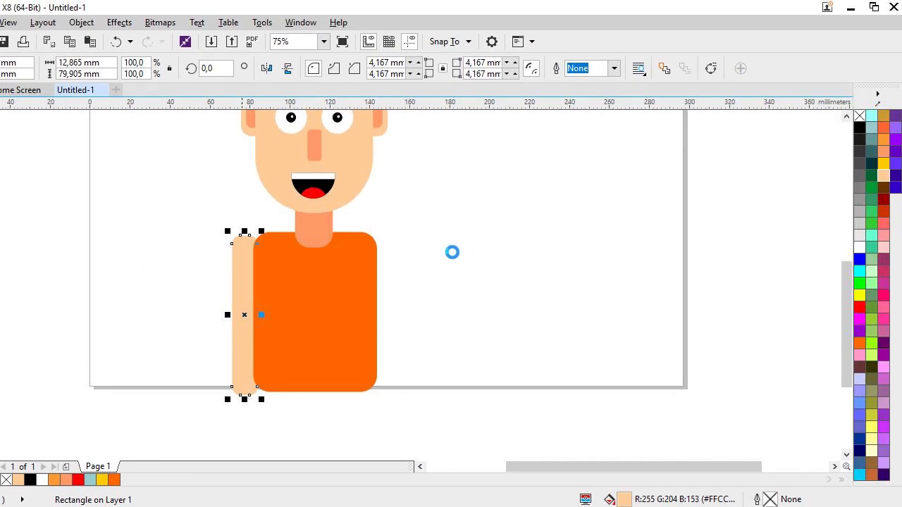
{"action": "left_click", "coordinate": [486, 313]}
{"action": "left_click", "coordinate": [249, 286]}
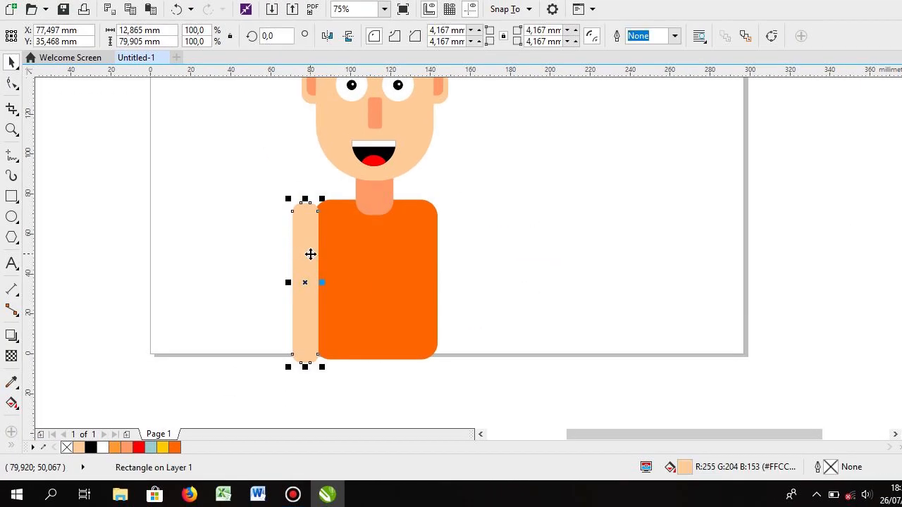
{"action": "left_click_drag", "start_coordinate": [249, 287], "coordinate": [381, 294]}
{"action": "left_click_drag", "start_coordinate": [444, 261], "coordinate": [449, 253]}
Send the right arm to the back of the page, behind the torso.
{"action": "right_click", "coordinate": [449, 253]}
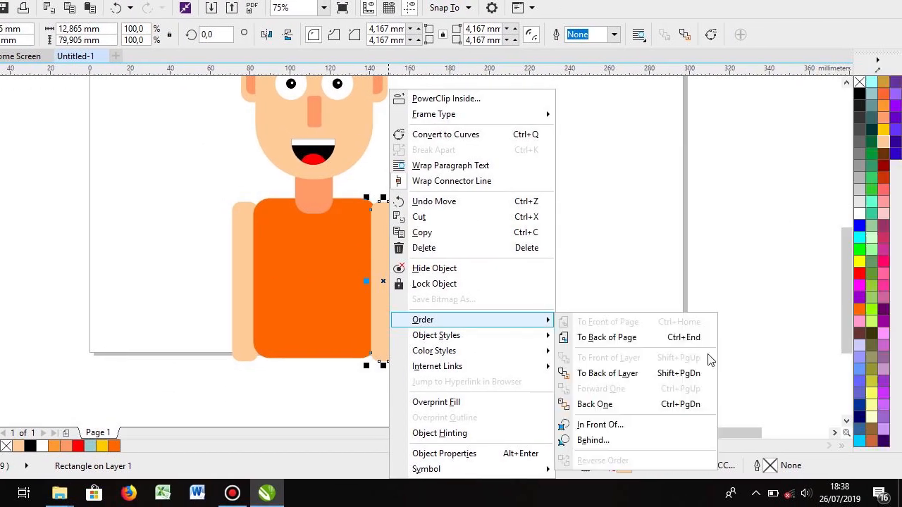
{"action": "left_click", "coordinate": [747, 313]}
{"action": "left_click", "coordinate": [523, 231]}
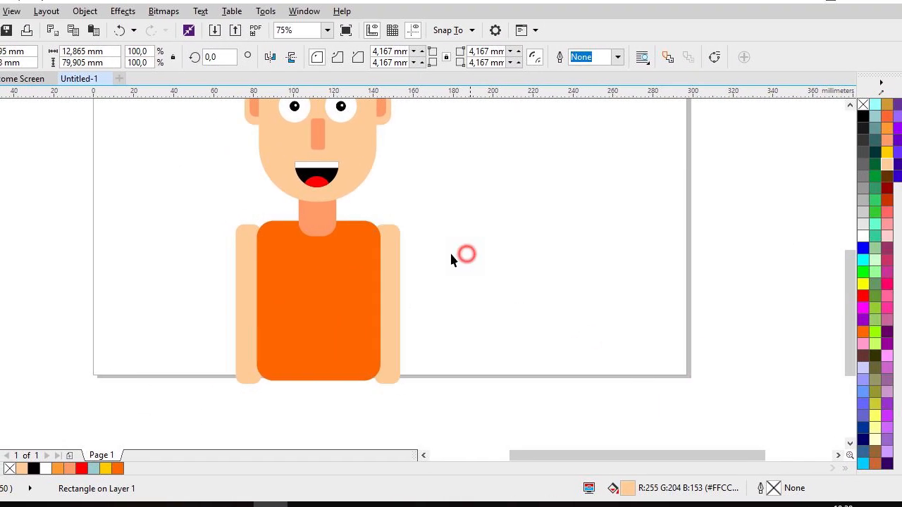
{"action": "scroll", "coordinate": [452, 255], "scroll_direction": "down", "scroll_amount": 2}
{"action": "scroll", "coordinate": [365, 212], "scroll_direction": "up", "scroll_amount": 2}
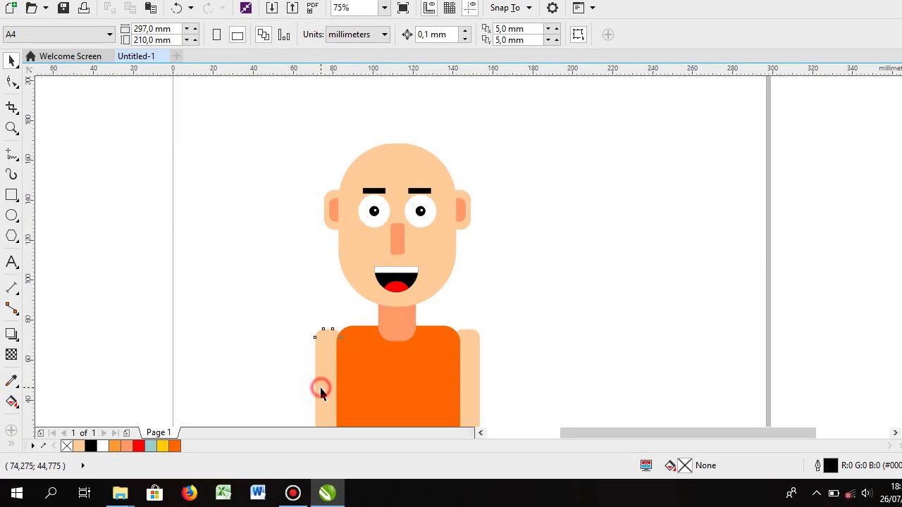
Draw a hair rectangle about 25.4 × 20.8 mm at the head's upper left and round its corners to about 6.4 mm.
{"action": "left_click", "coordinate": [319, 390]}
{"action": "key", "text": "Escape"}
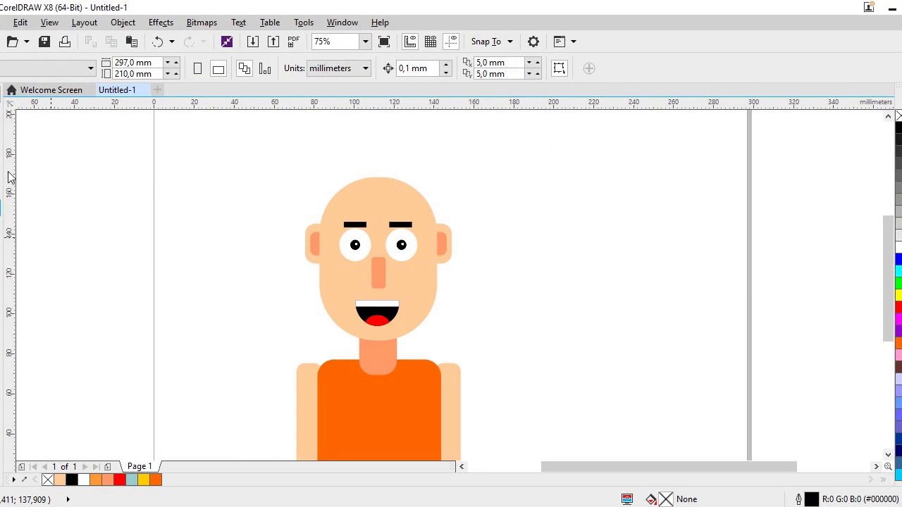
{"action": "left_click", "coordinate": [2, 230]}
{"action": "left_click_drag", "start_coordinate": [300, 167], "coordinate": [351, 209]}
{"action": "left_click", "coordinate": [7, 115]}
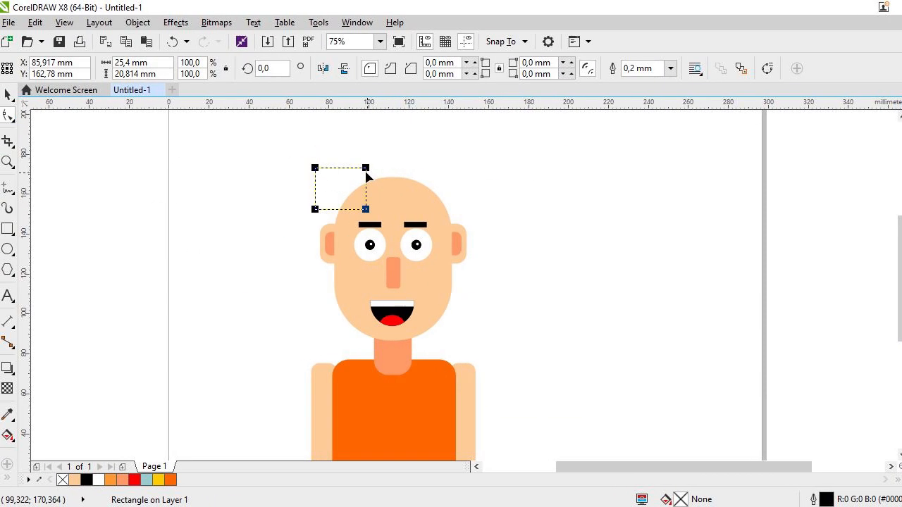
{"action": "left_click_drag", "start_coordinate": [366, 169], "coordinate": [353, 169]}
Fill the hair shape with black and resize it to about 21.2 × 25 mm.
{"action": "left_click", "coordinate": [7, 95]}
{"action": "left_click", "coordinate": [860, 130]}
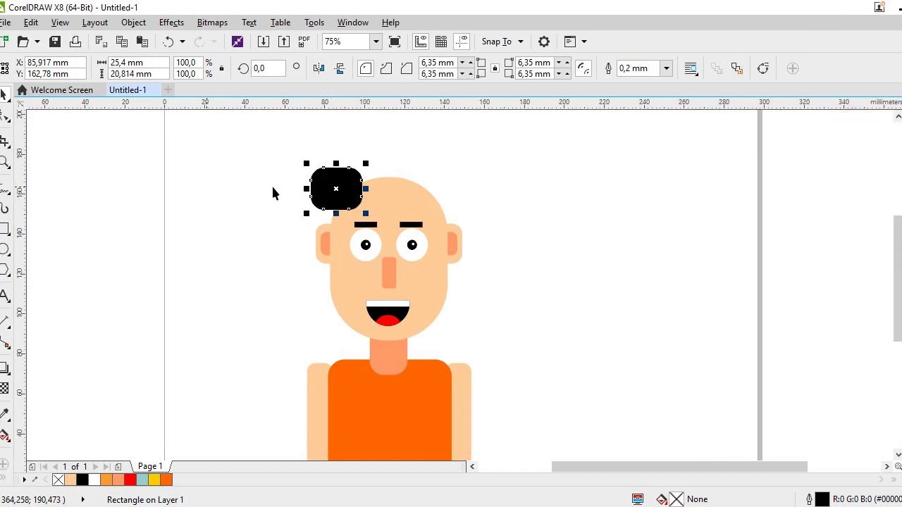
{"action": "left_click_drag", "start_coordinate": [339, 216], "coordinate": [317, 192]}
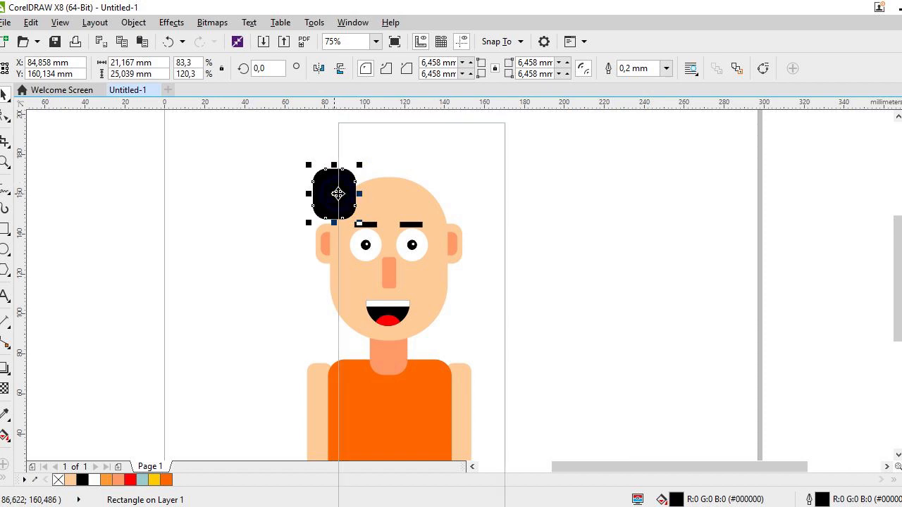
Send the black hair shape to the back of the page and move it down against the left side of the head.
{"action": "right_click", "coordinate": [337, 193]}
{"action": "mouse_move", "coordinate": [271, 163]}
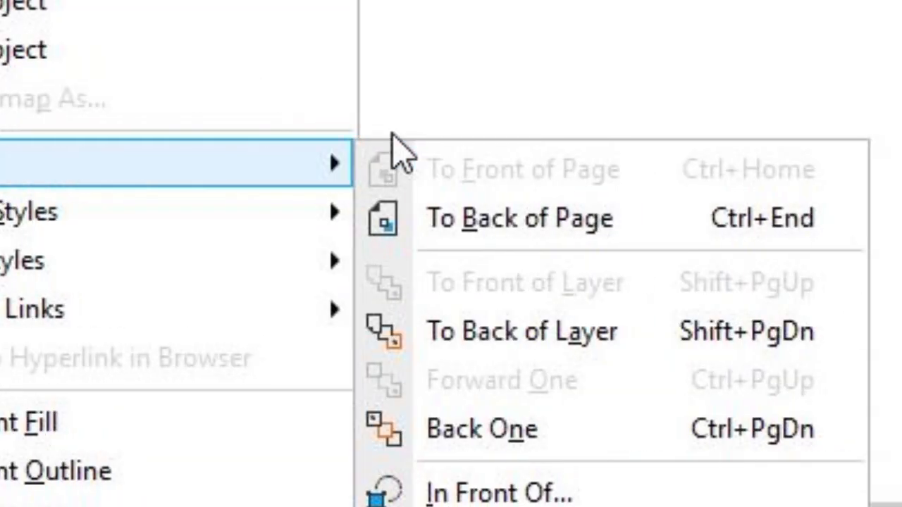
{"action": "left_click", "coordinate": [689, 238]}
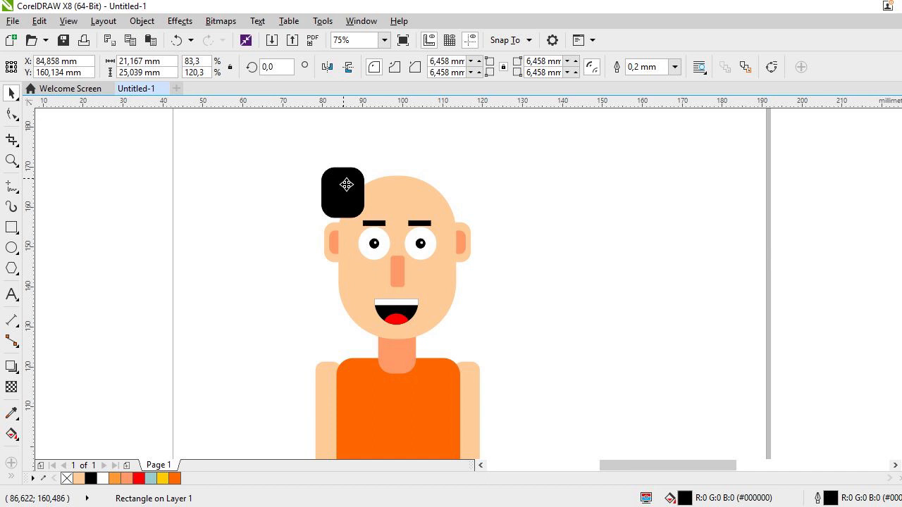
{"action": "scroll", "coordinate": [346, 184], "scroll_direction": "up", "scroll_amount": 2}
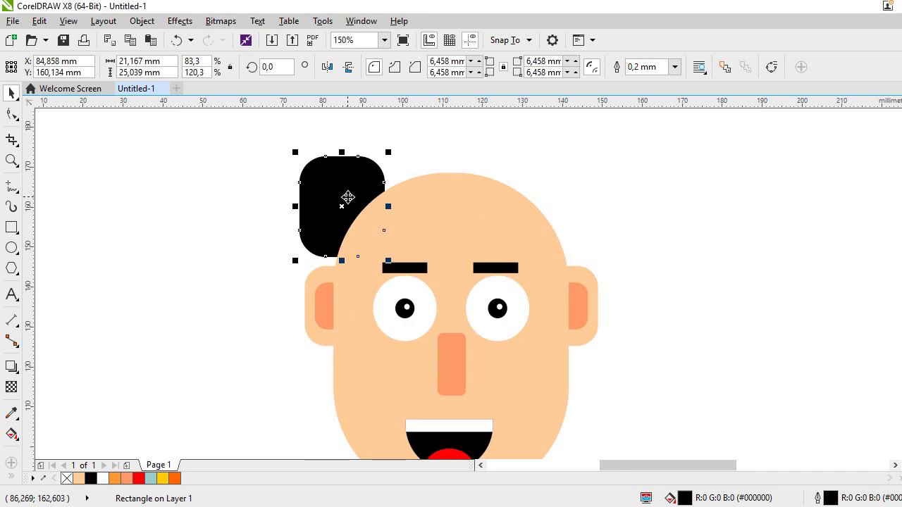
{"action": "mouse_move", "coordinate": [347, 222]}
{"action": "left_mouse_down"}
{"action": "mouse_move", "coordinate": [353, 231]}
{"action": "mouse_move", "coordinate": [352, 216]}
{"action": "mouse_move", "coordinate": [361, 221]}
{"action": "left_mouse_up"}
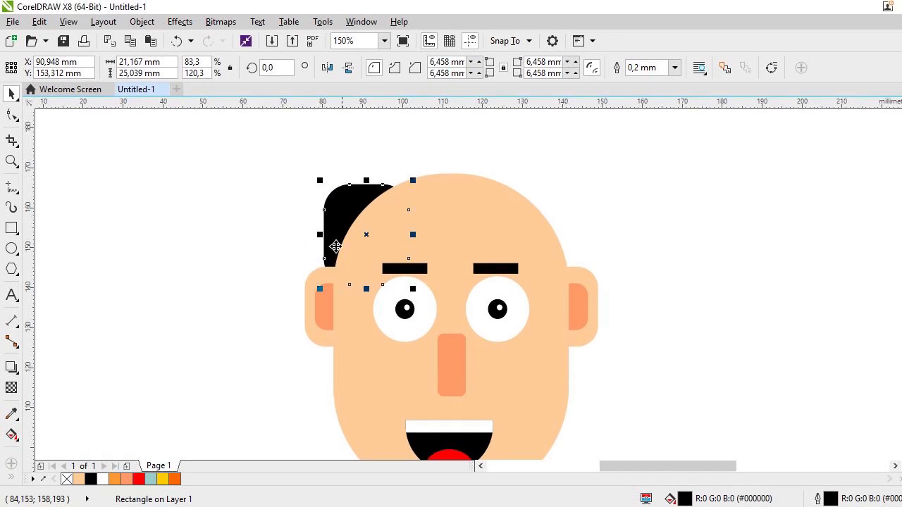
Select both shapes of the left ear and send them to the back of the page, behind the hair.
{"action": "left_click_drag", "start_coordinate": [283, 247], "coordinate": [341, 359]}
{"action": "left_click_drag", "start_coordinate": [341, 326], "coordinate": [367, 339]}
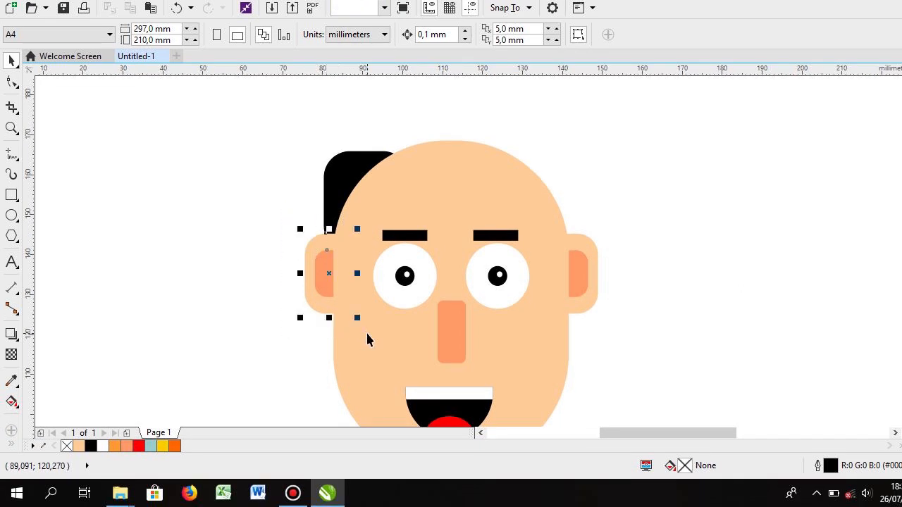
{"action": "right_click", "coordinate": [326, 289]}
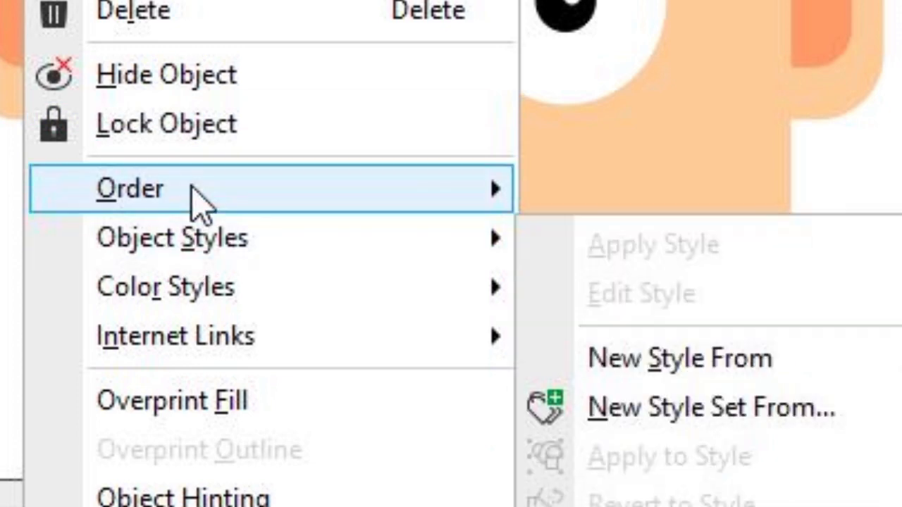
{"action": "mouse_move", "coordinate": [383, 191]}
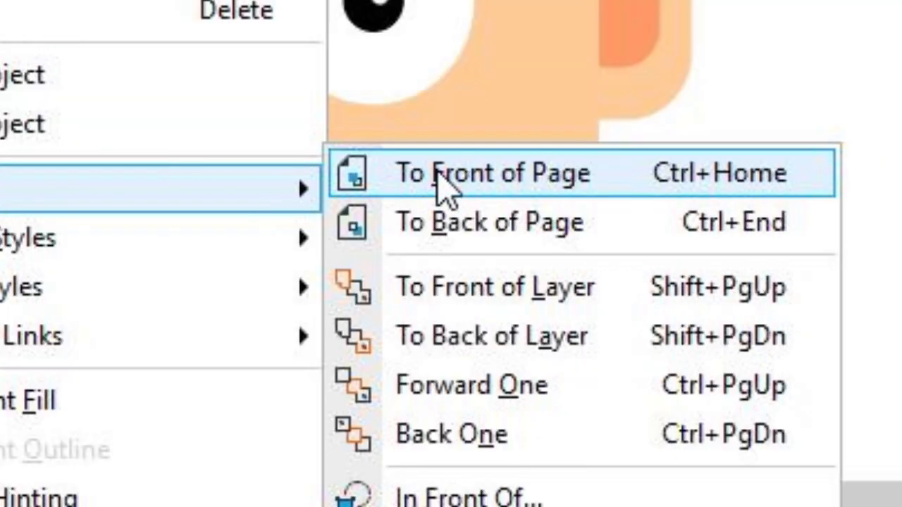
{"action": "left_click", "coordinate": [451, 230]}
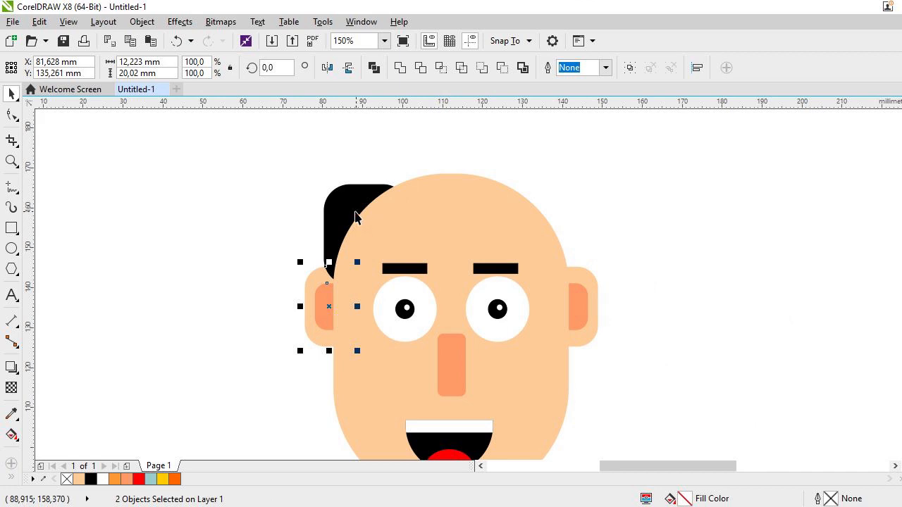
Duplicate the black side hair shape and place the copy on the right side of the head.
{"action": "left_click", "coordinate": [356, 213]}
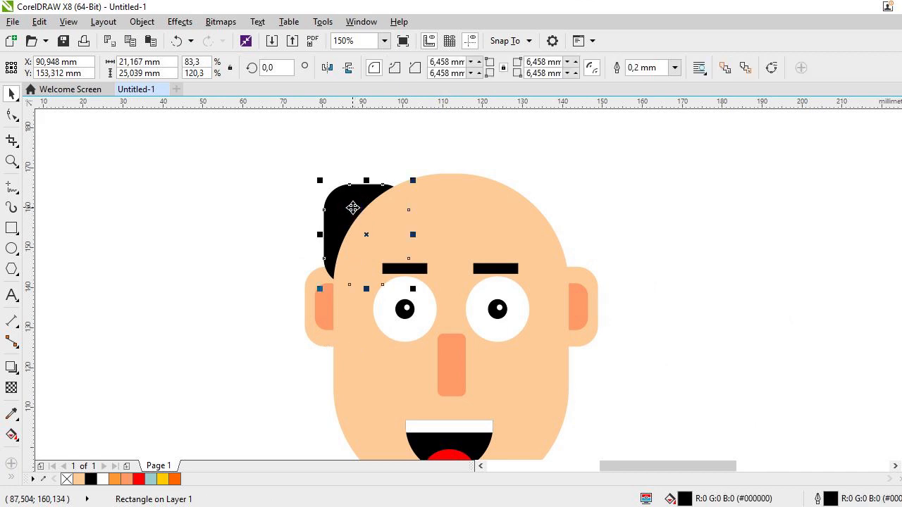
{"action": "right_click", "coordinate": [352, 208]}
{"action": "left_click", "coordinate": [405, 273]}
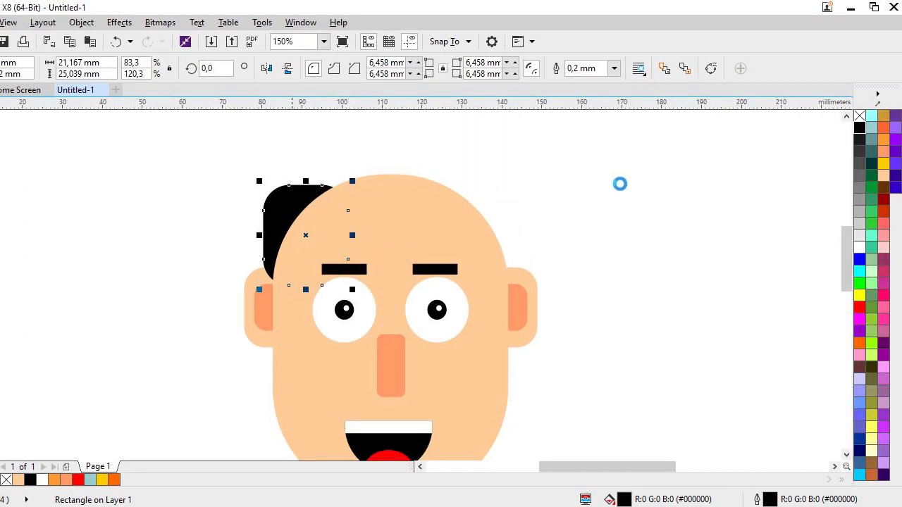
{"action": "right_click", "coordinate": [532, 195]}
{"action": "left_click", "coordinate": [564, 272]}
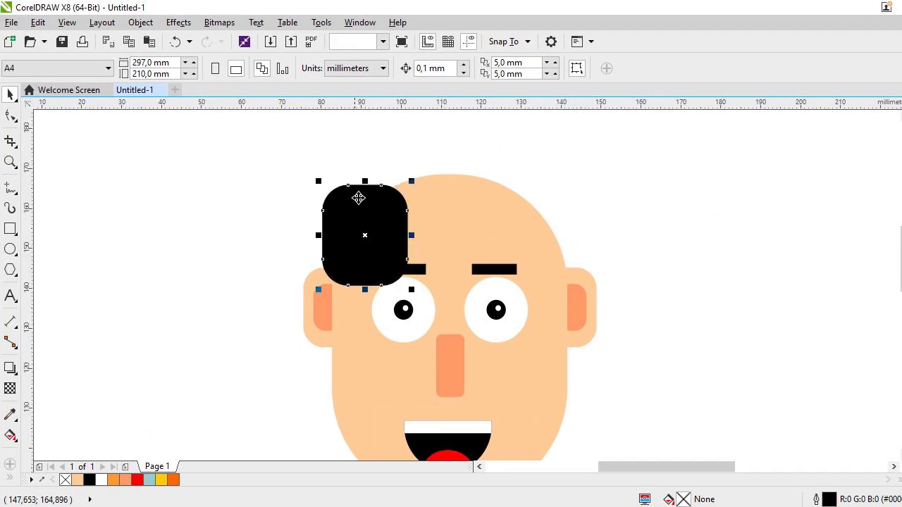
{"action": "left_click_drag", "start_coordinate": [361, 202], "coordinate": [528, 201]}
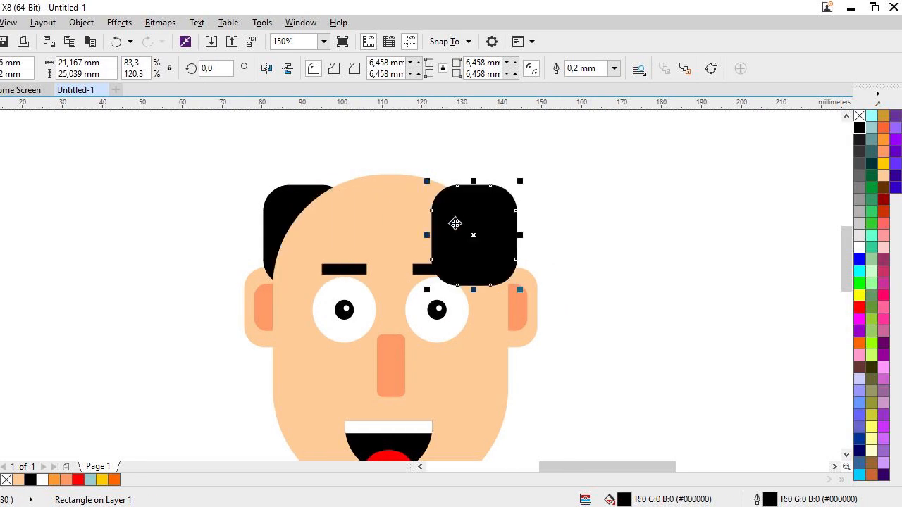
Send the right side hair shape to the back of the page, behind the head.
{"action": "right_click", "coordinate": [516, 222]}
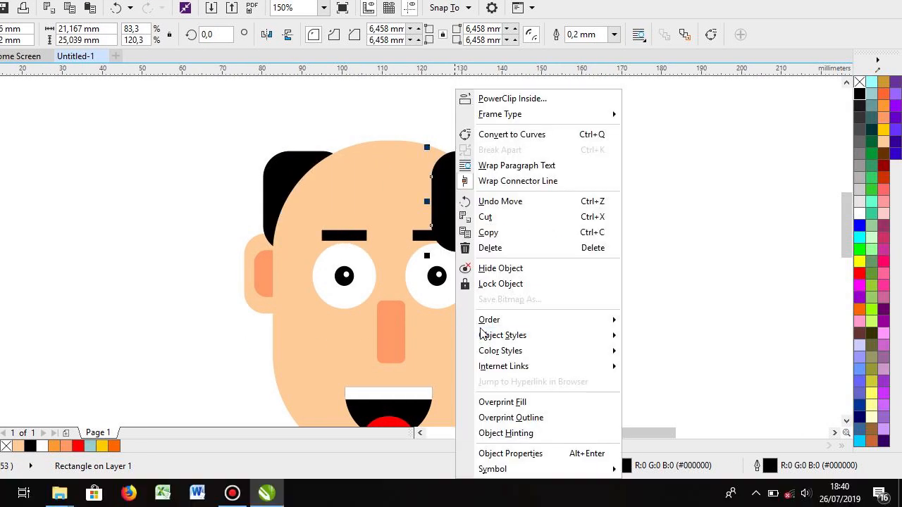
{"action": "mouse_move", "coordinate": [494, 320]}
{"action": "left_click", "coordinate": [719, 337]}
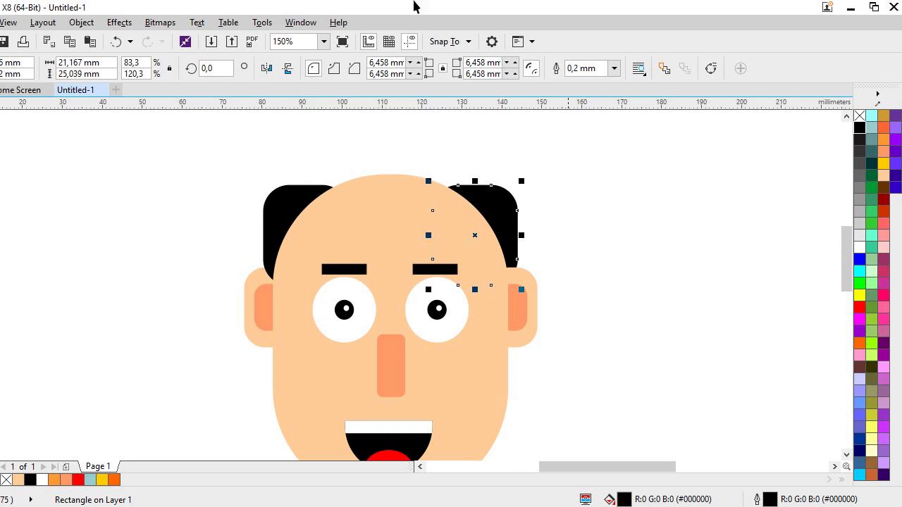
{"action": "left_click", "coordinate": [597, 240]}
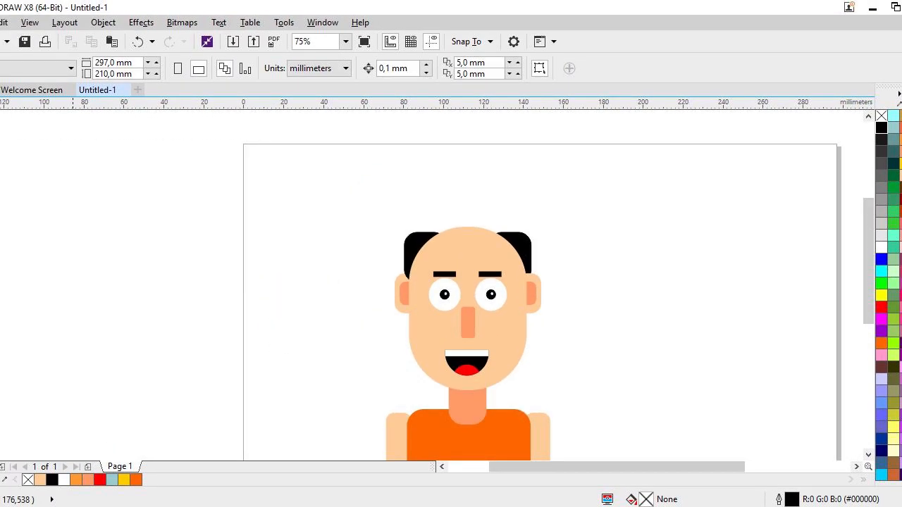
Draw a rectangle about 31.8 × 21.5 mm atop the head, round its corners to about 7.8 mm and fill it black.
{"action": "key", "text": "F7"}
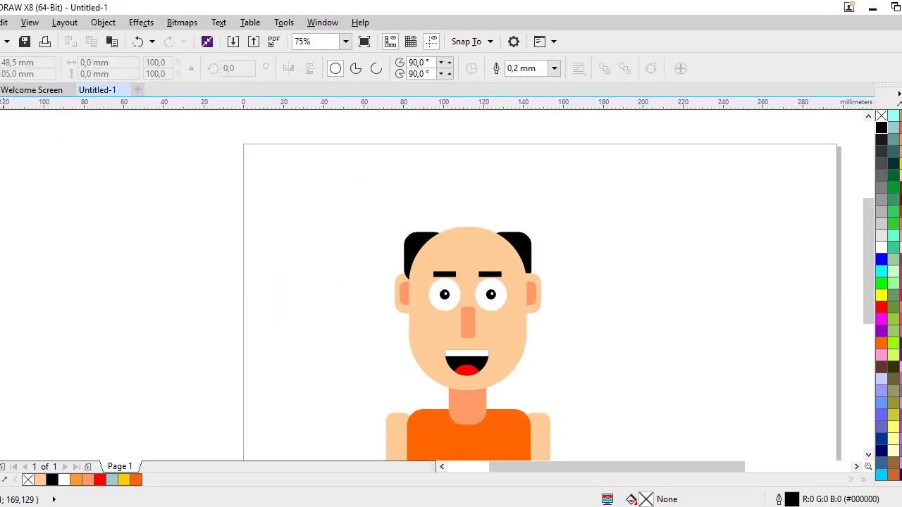
{"action": "key", "text": "F6"}
{"action": "left_click_drag", "start_coordinate": [415, 205], "coordinate": [480, 248]}
{"action": "left_click", "coordinate": [1, 115]}
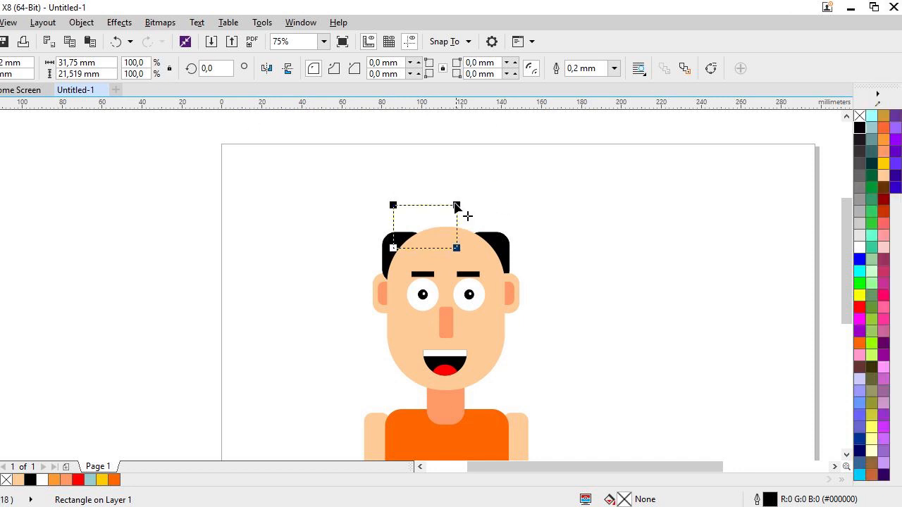
{"action": "left_click_drag", "start_coordinate": [456, 206], "coordinate": [441, 206]}
{"action": "left_click", "coordinate": [862, 128]}
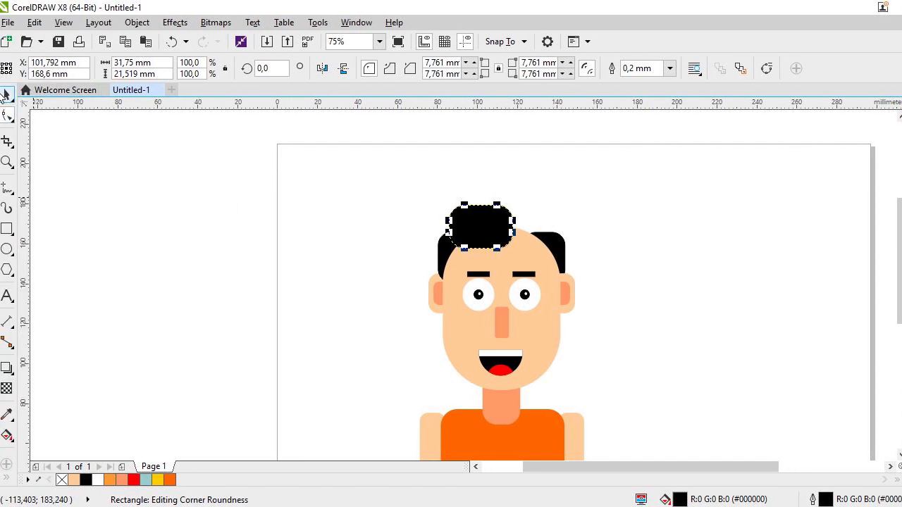
{"action": "left_click", "coordinate": [5, 94]}
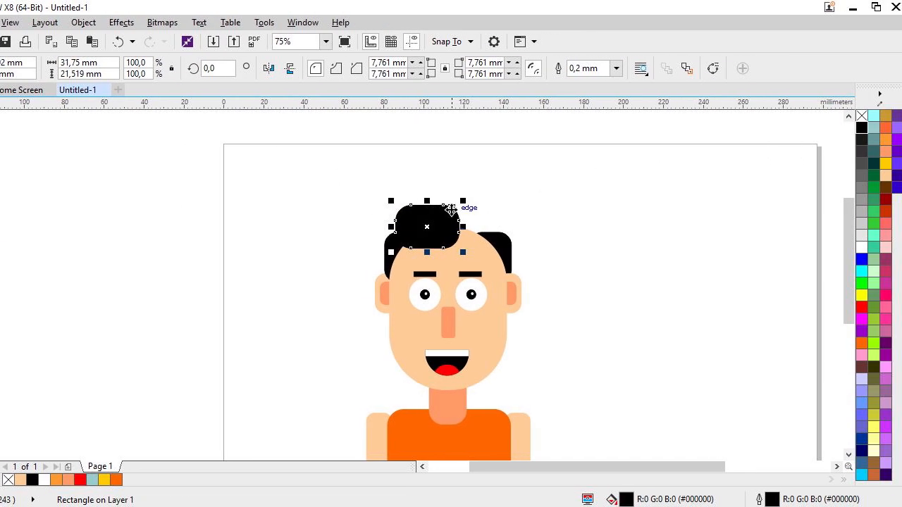
Duplicate the black top hair shape and place the copy slightly lower on the right, overlapping the first.
{"action": "right_click", "coordinate": [447, 219]}
{"action": "left_click", "coordinate": [475, 259]}
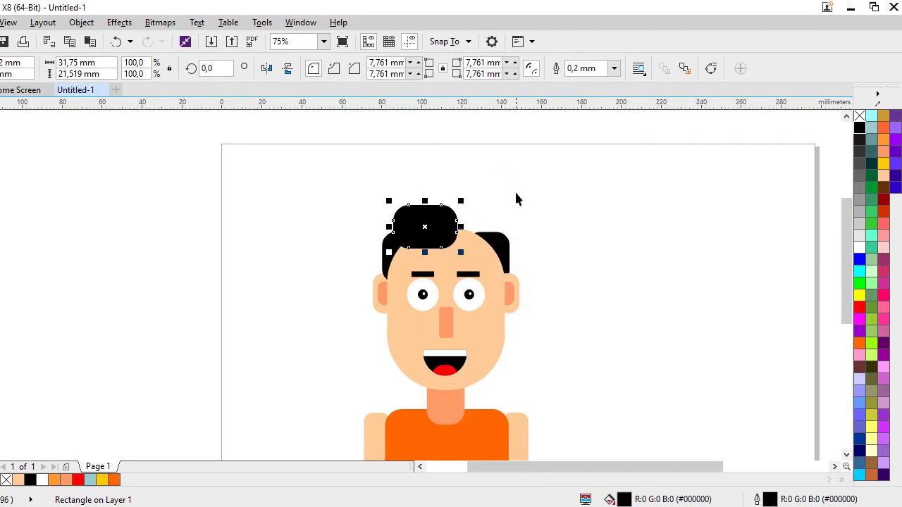
{"action": "right_click", "coordinate": [532, 210]}
{"action": "left_click", "coordinate": [570, 301]}
{"action": "left_click_drag", "start_coordinate": [425, 227], "coordinate": [466, 242]}
{"action": "scroll", "coordinate": [466, 230], "scroll_direction": "up", "scroll_amount": 2}
{"action": "left_click", "coordinate": [595, 206]}
{"action": "scroll", "coordinate": [621, 207], "scroll_direction": "down", "scroll_amount": 1}
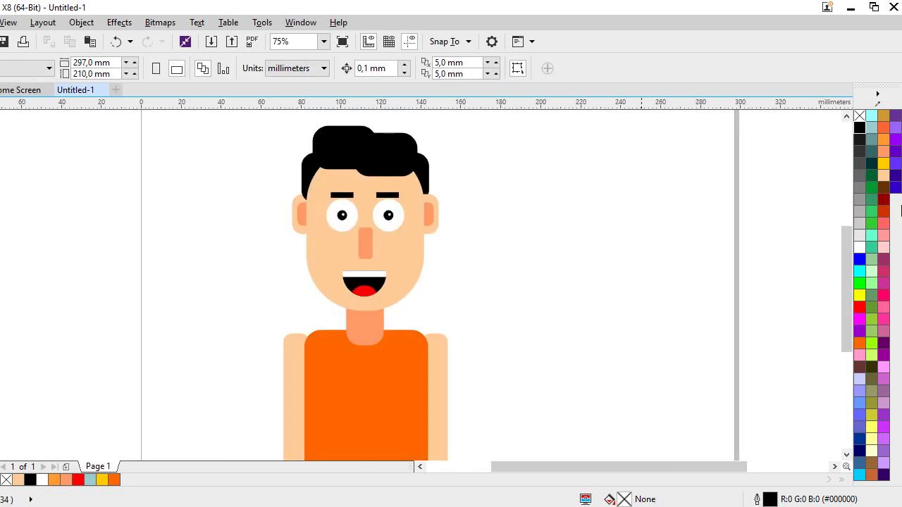